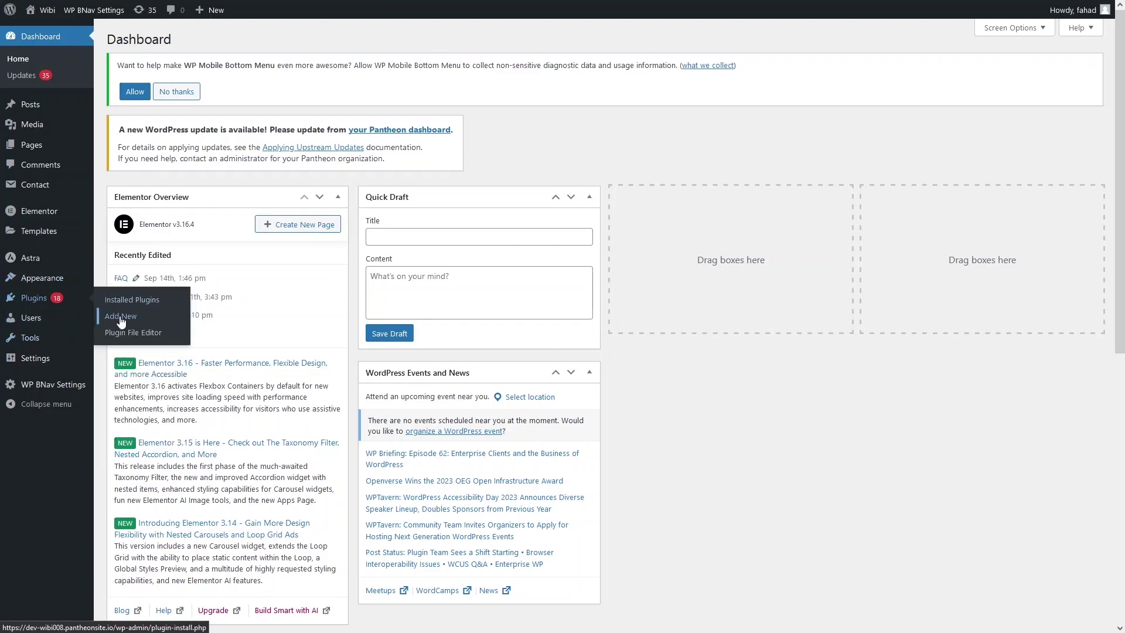
# - Update Starter Templates from Add New Plugins, then search 'contact' and activate WPForms
pyautogui.click(121, 321)
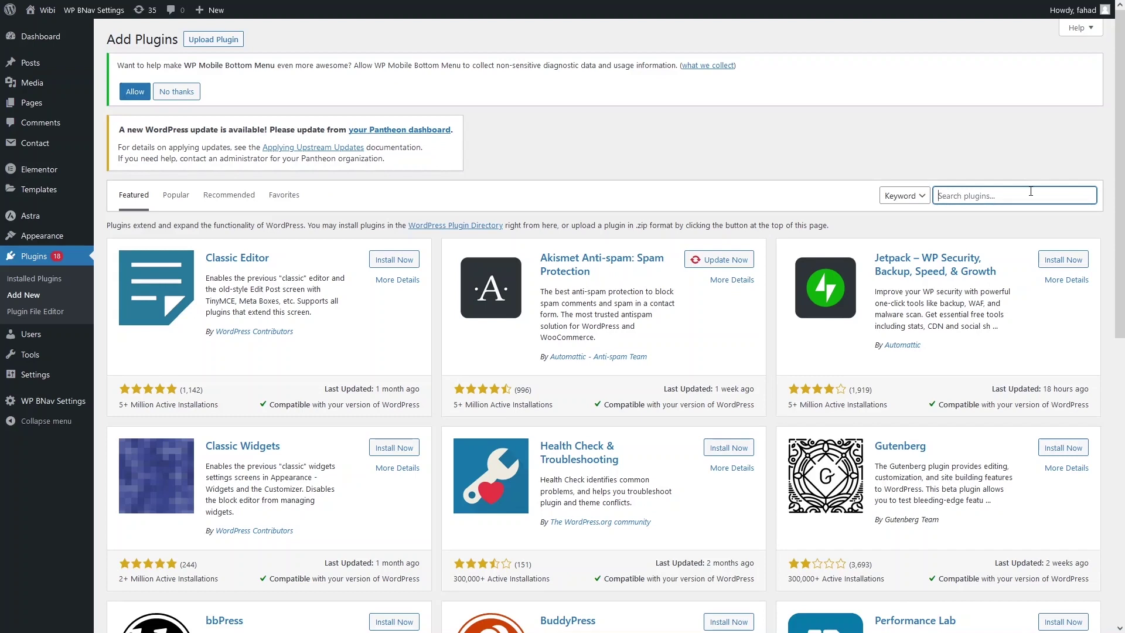
pyautogui.write('elementor')
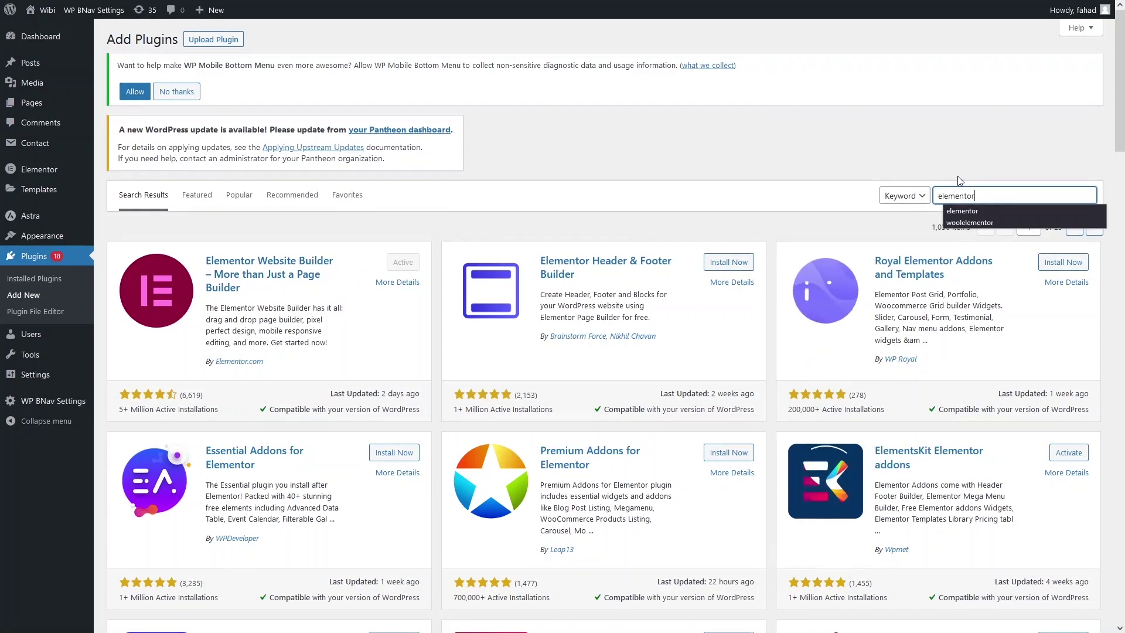
pyautogui.press('BackSpace')
pyautogui.press('BackSpace')
pyautogui.press('BackSpace')
pyautogui.press('BackSpace')
pyautogui.press('BackSpace')
pyautogui.press('BackSpace')
pyautogui.press('BackSpace')
pyautogui.press('BackSpace')
pyautogui.press('BackSpace')
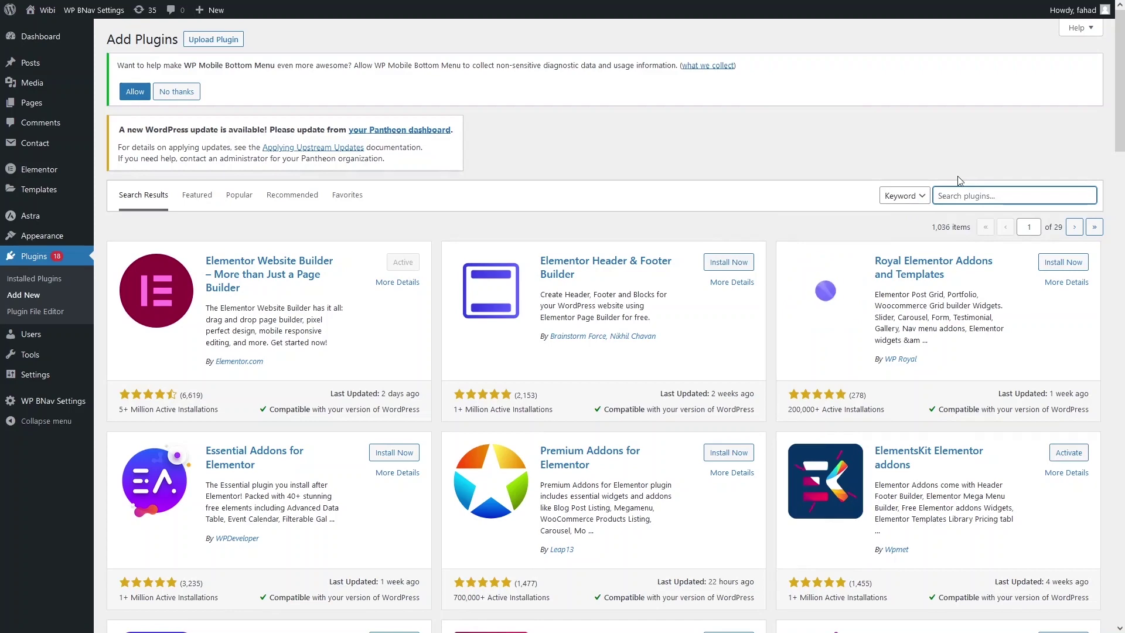
pyautogui.write('star')
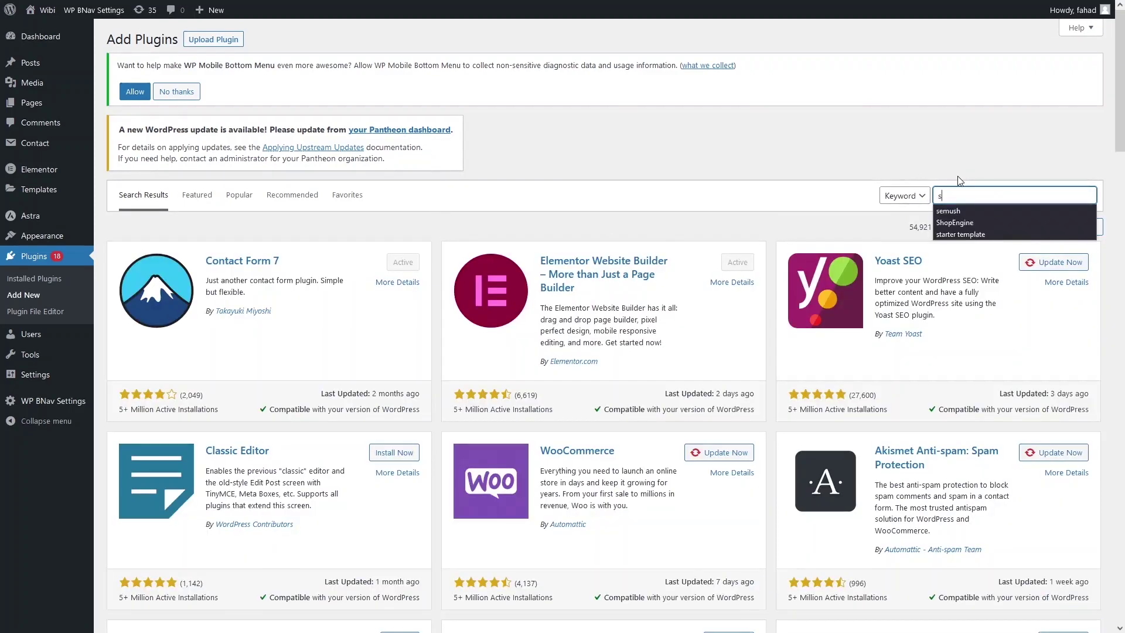
pyautogui.click(960, 211)
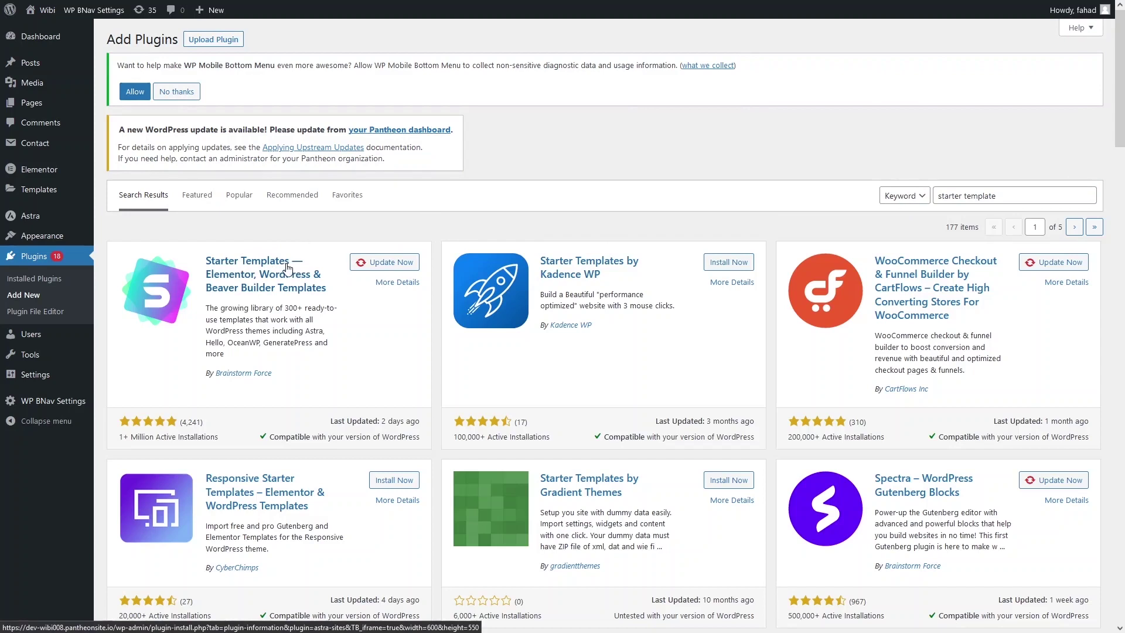
pyautogui.click(371, 262)
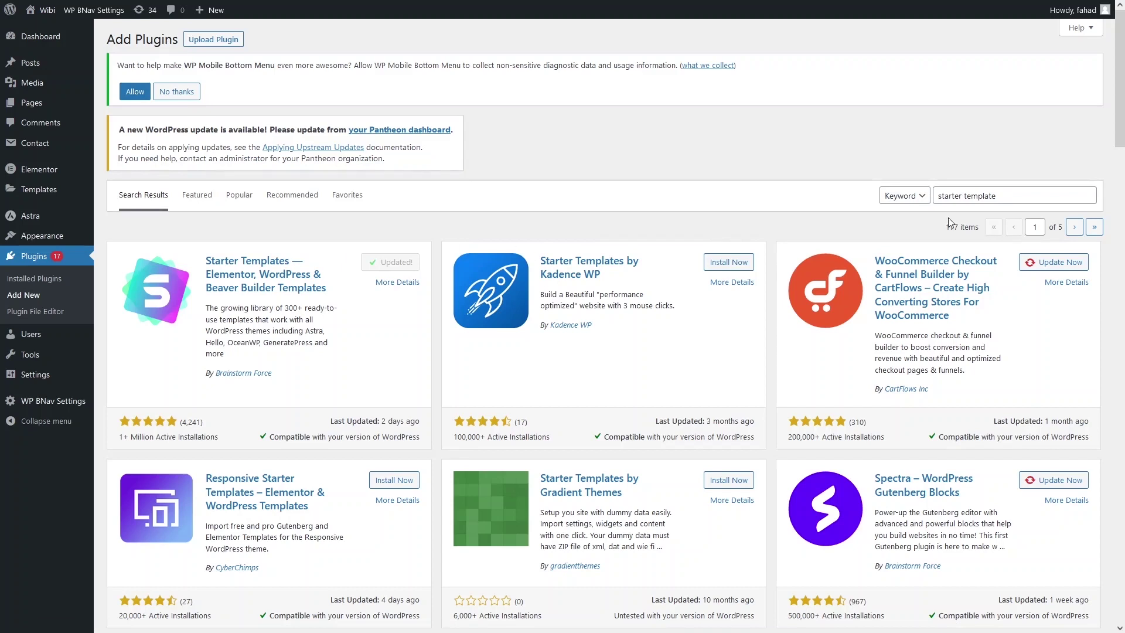
pyautogui.write('contact')
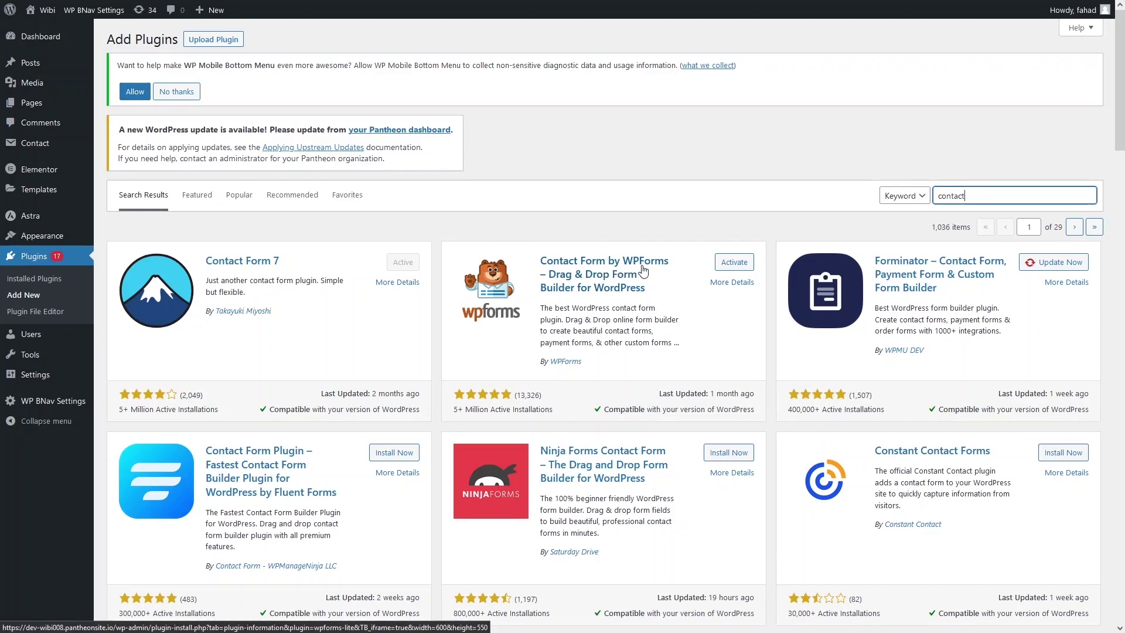
pyautogui.click(721, 267)
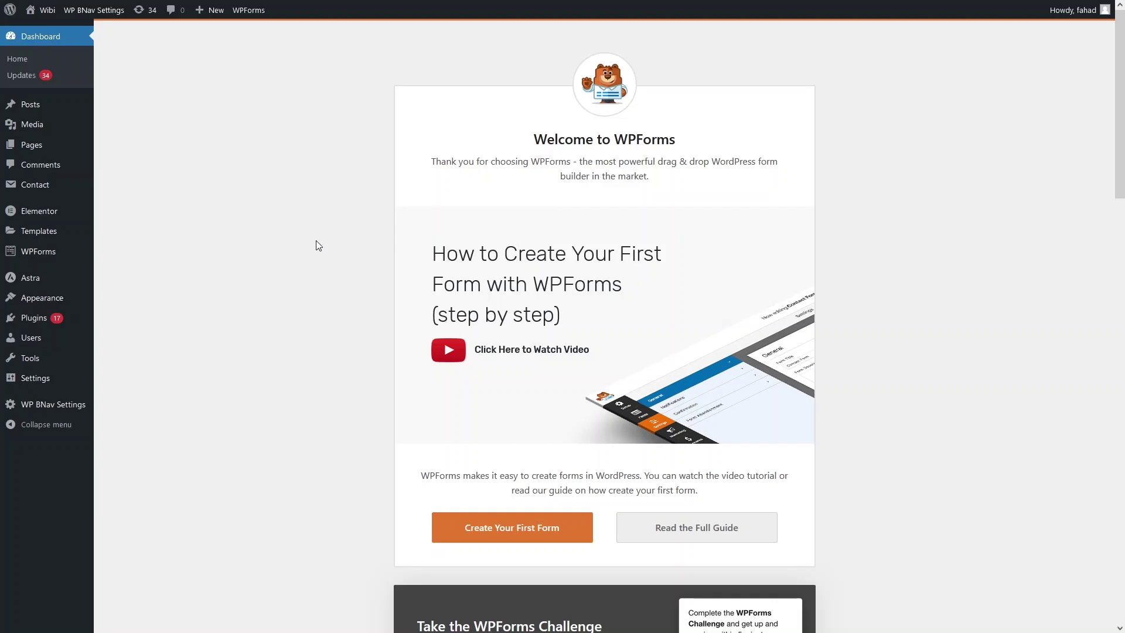
# - Search the theme directory for 'astra', confirming Astra is installed and active
pyautogui.moveTo(75, 296)
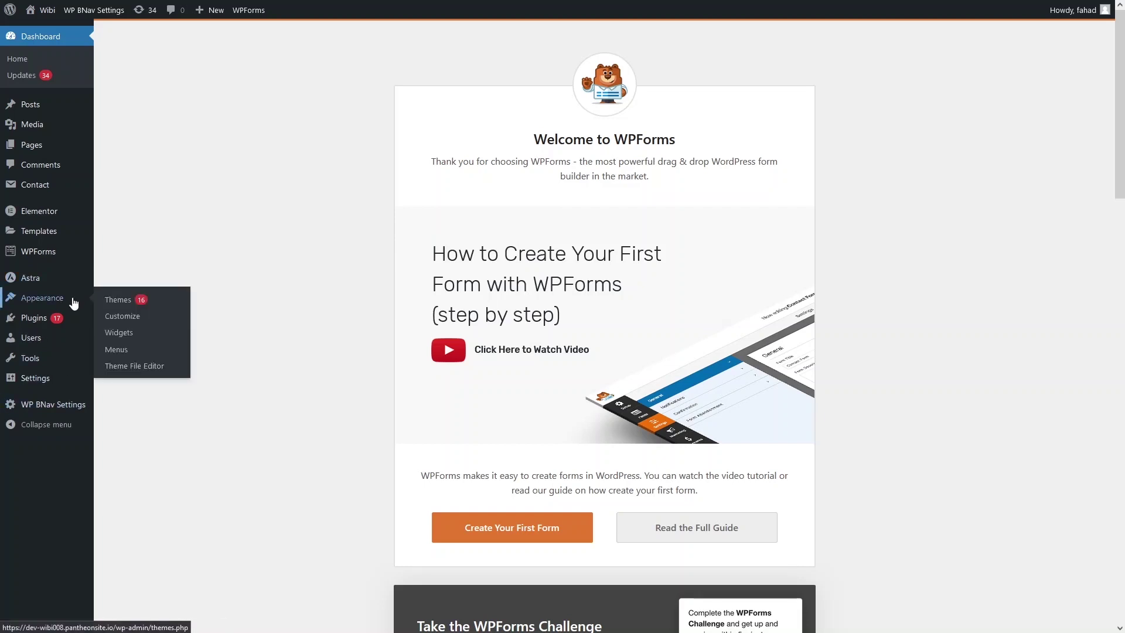
pyautogui.click(132, 302)
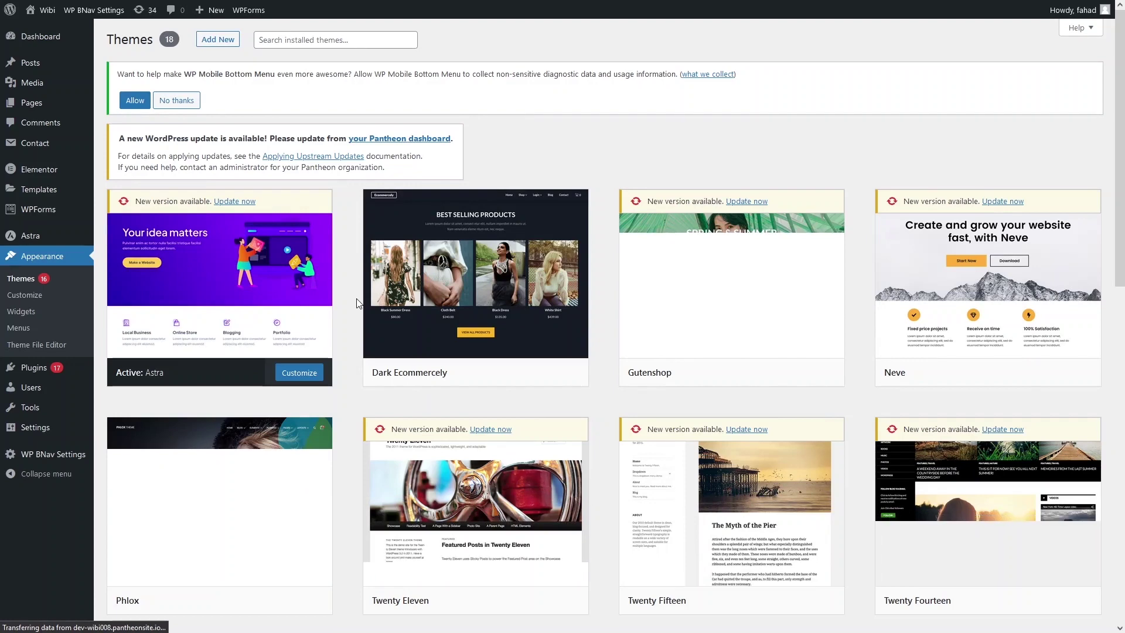
pyautogui.click(215, 41)
pyautogui.click(959, 202)
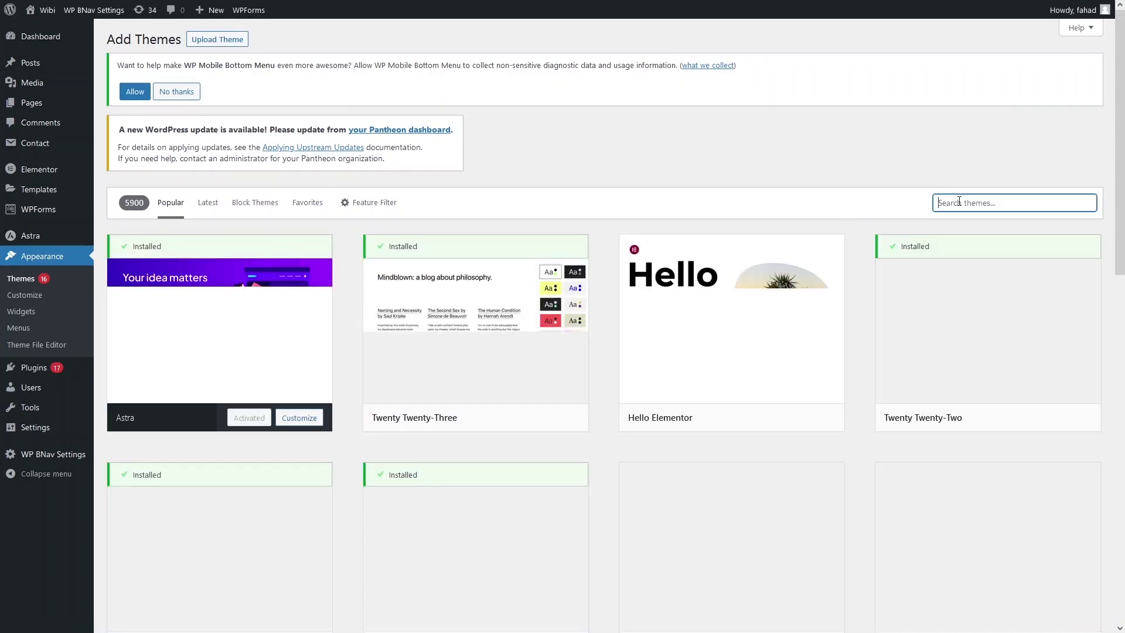
pyautogui.write('astra')
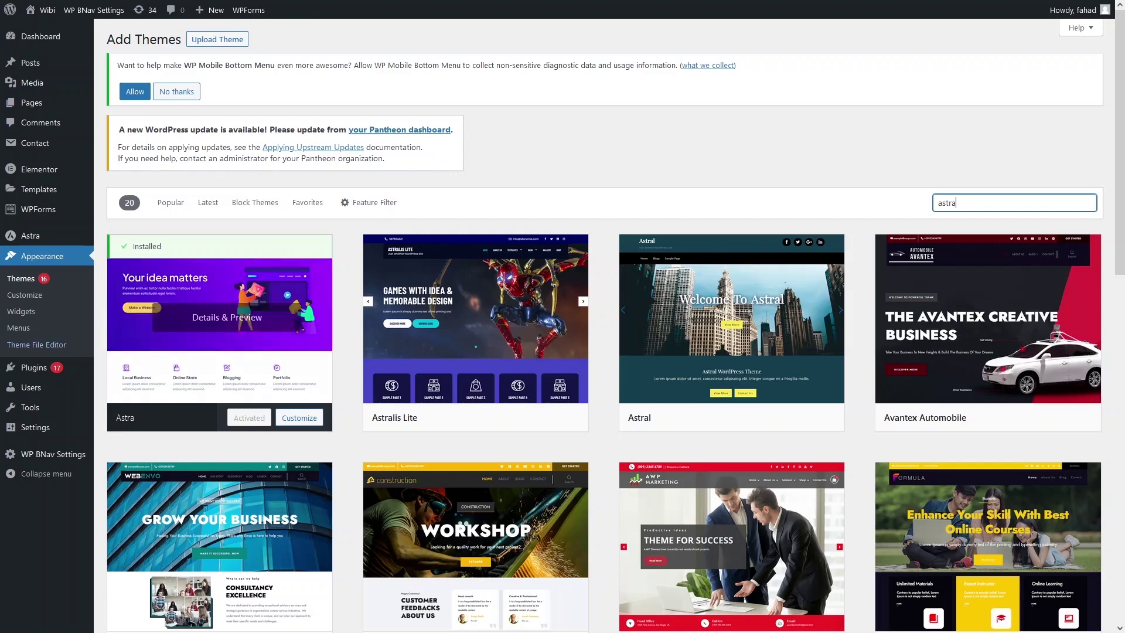
pyautogui.moveTo(45, 370)
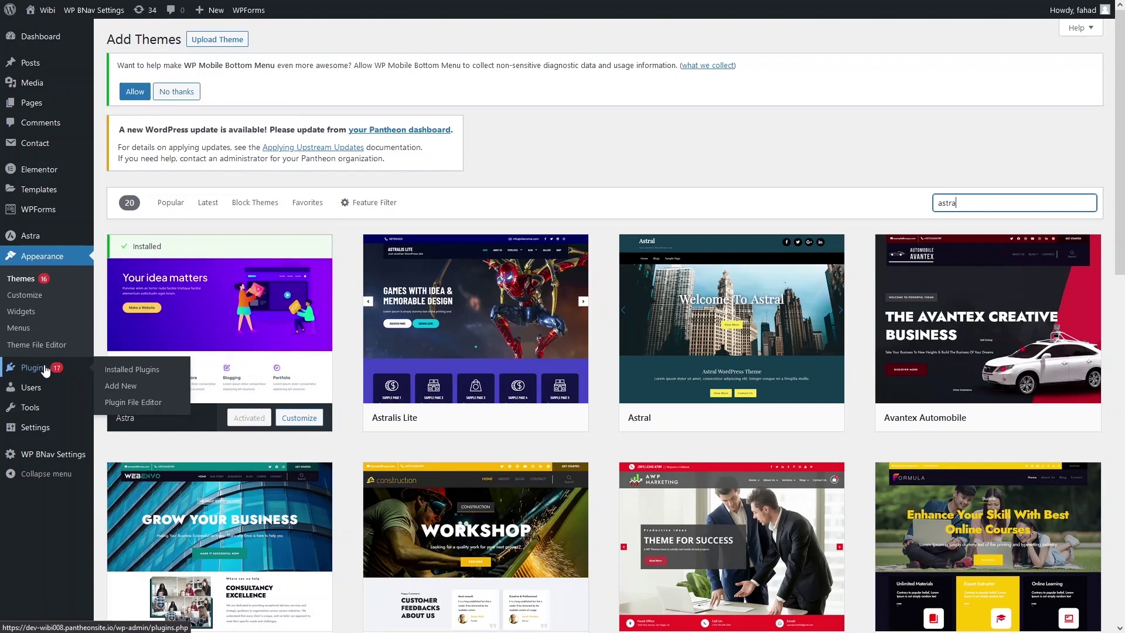
# - Activate Starter Templates, choose Elementor and pick the Outdoor Adventure template
pyautogui.click(151, 378)
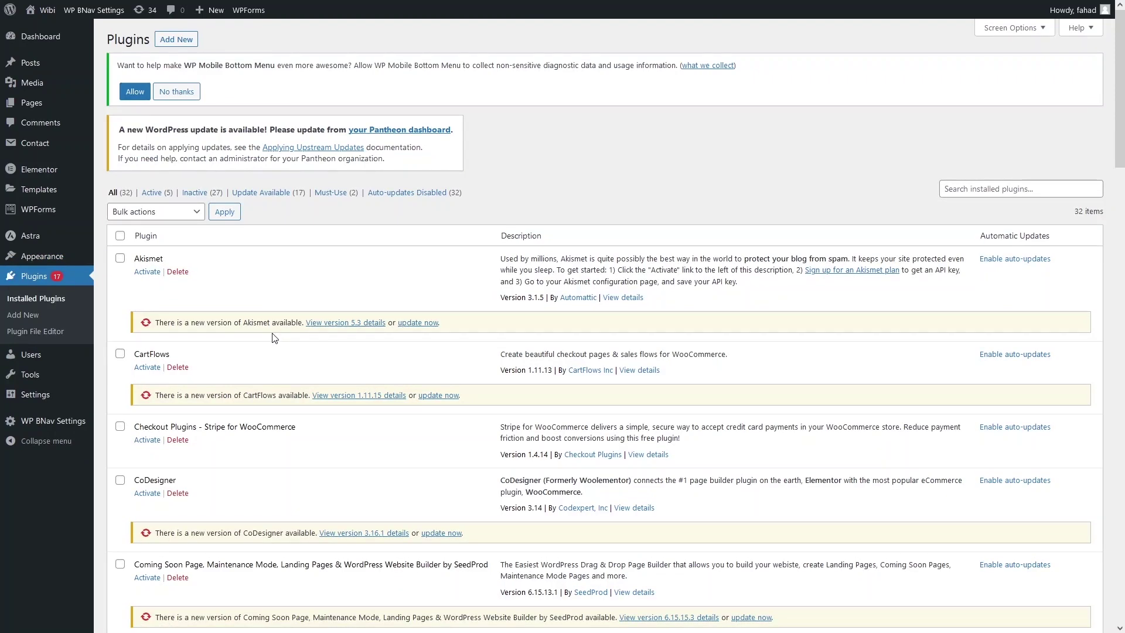
pyautogui.scroll(-20, 274, 338)
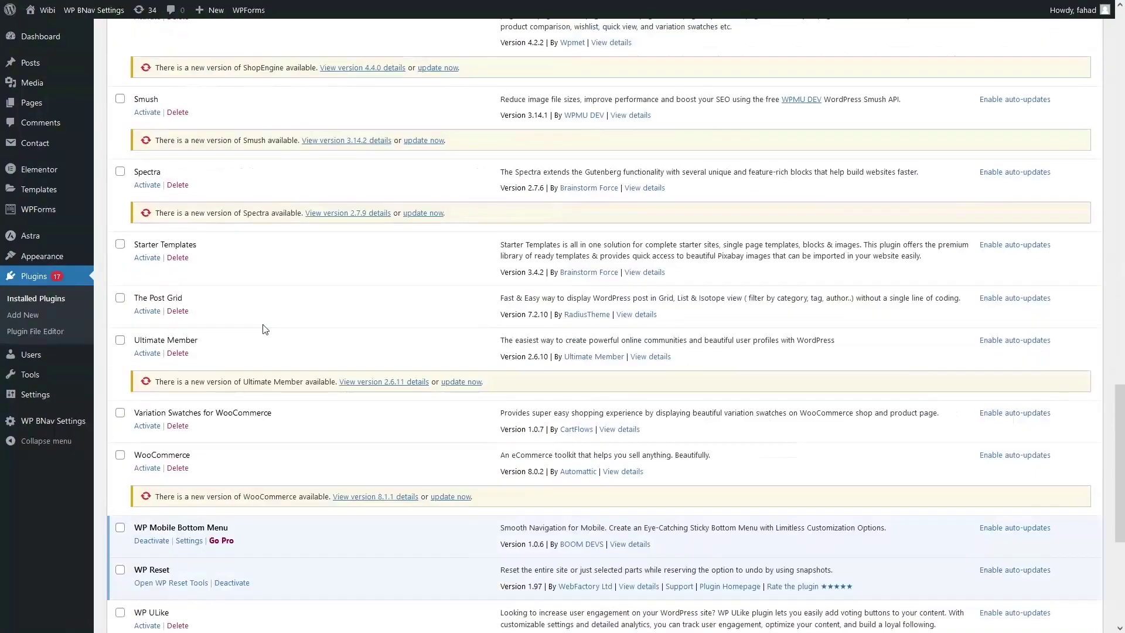
pyautogui.click(146, 258)
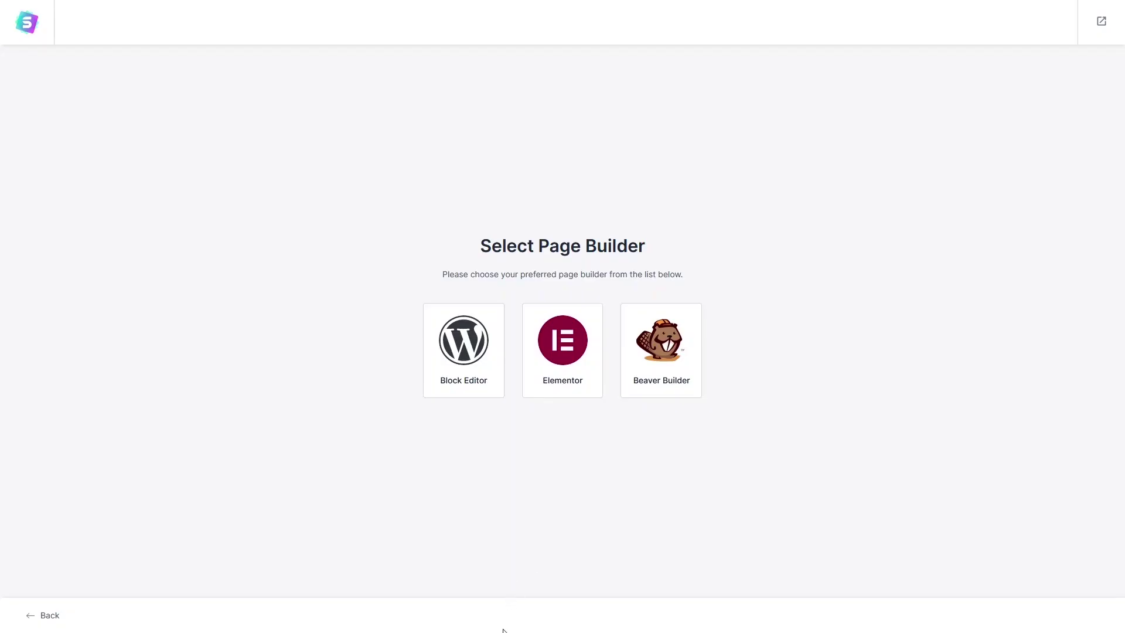
pyautogui.click(575, 372)
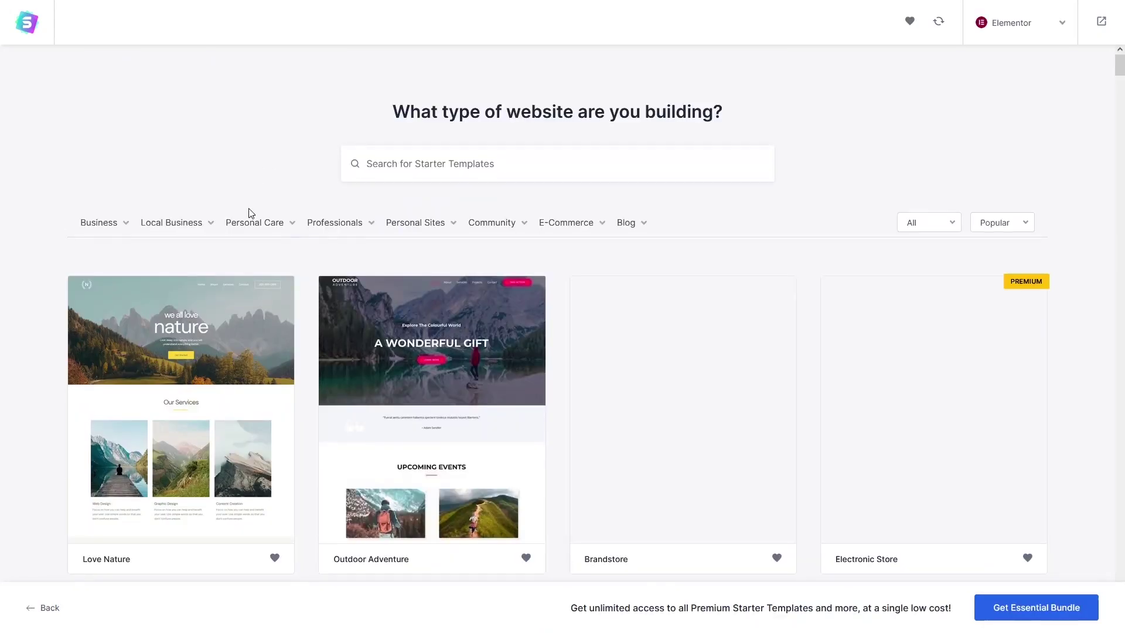
pyautogui.scroll(-3, 387, 398)
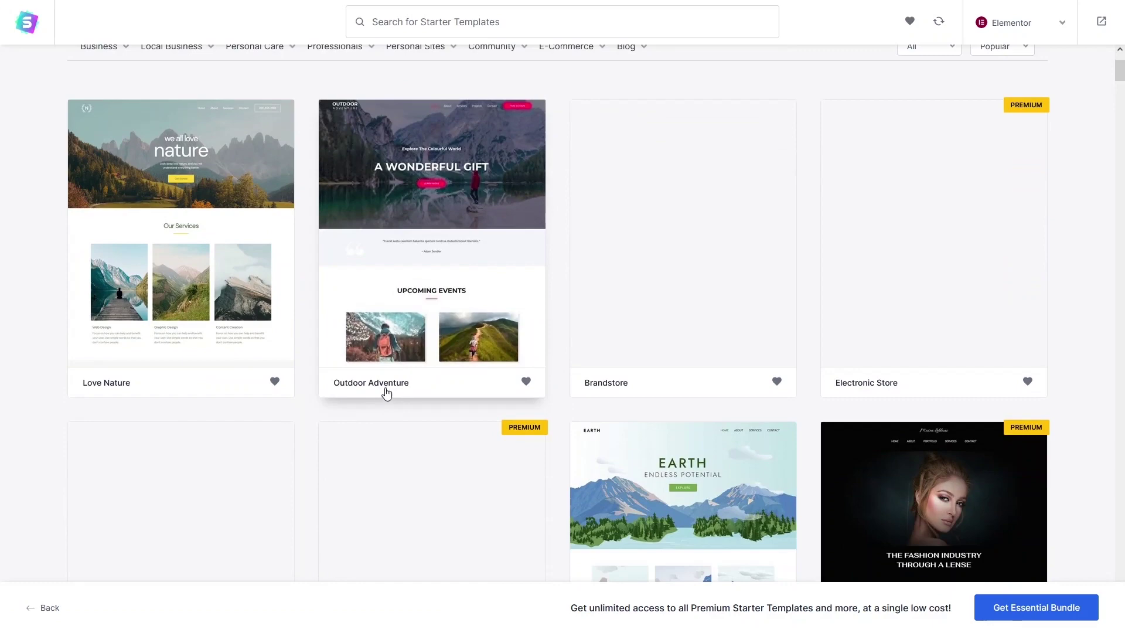
pyautogui.click(414, 309)
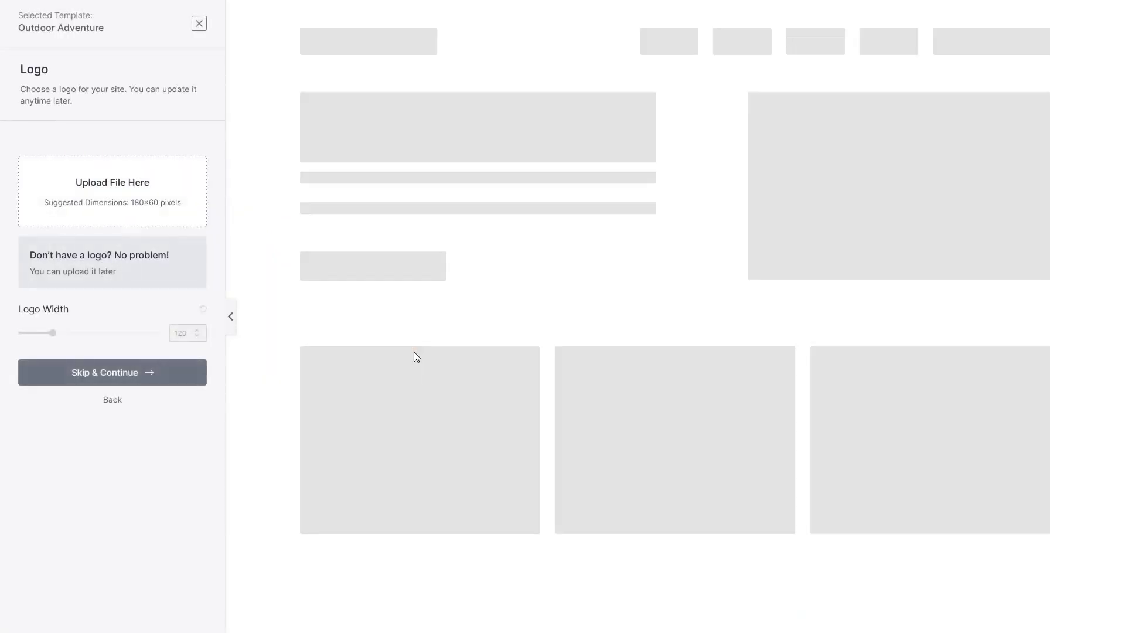
# - Skip the logo, keep default colours and fonts, and build the website
pyautogui.scroll(-4, 511, 177)
pyautogui.scroll(-5, 511, 177)
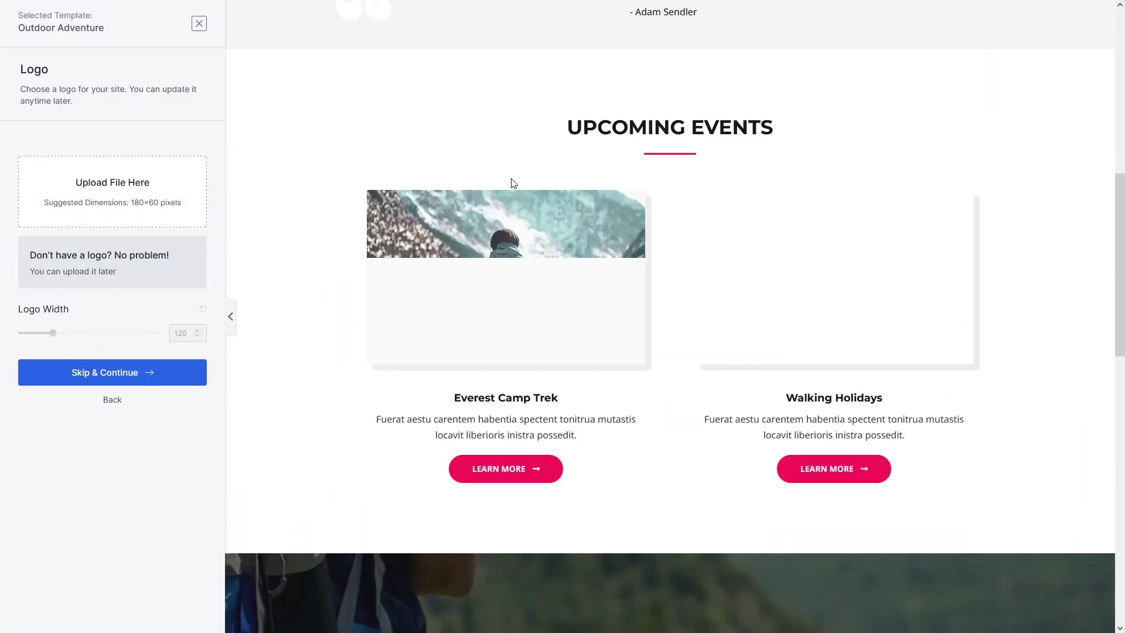
pyautogui.scroll(-4, 511, 178)
pyautogui.scroll(-3, 512, 178)
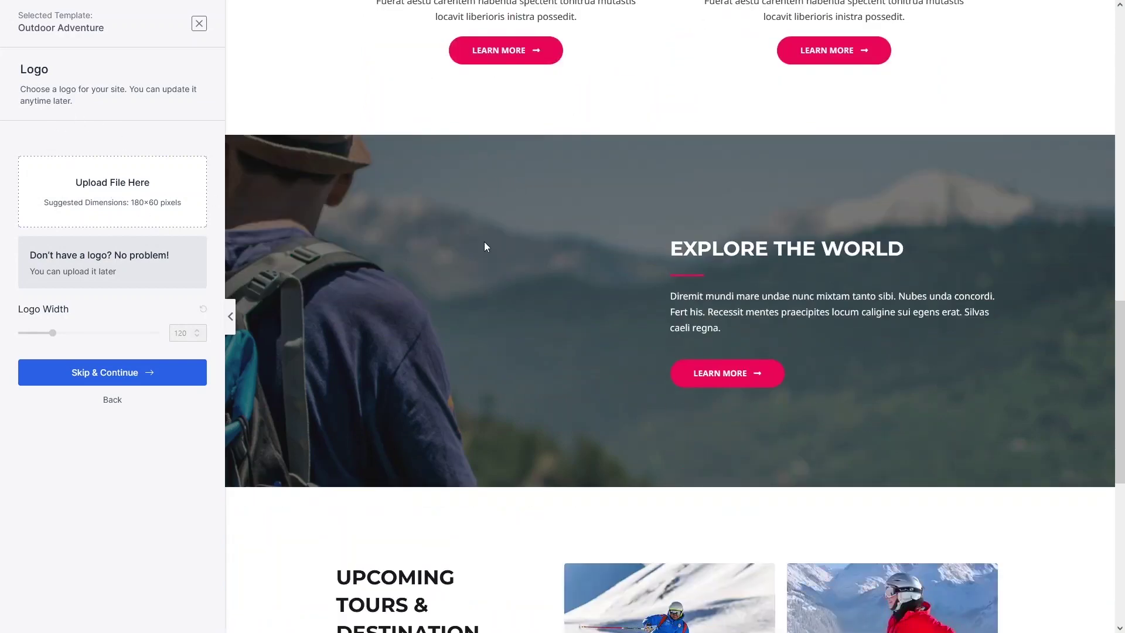
pyautogui.scroll(5, 476, 237)
pyautogui.scroll(10, 476, 237)
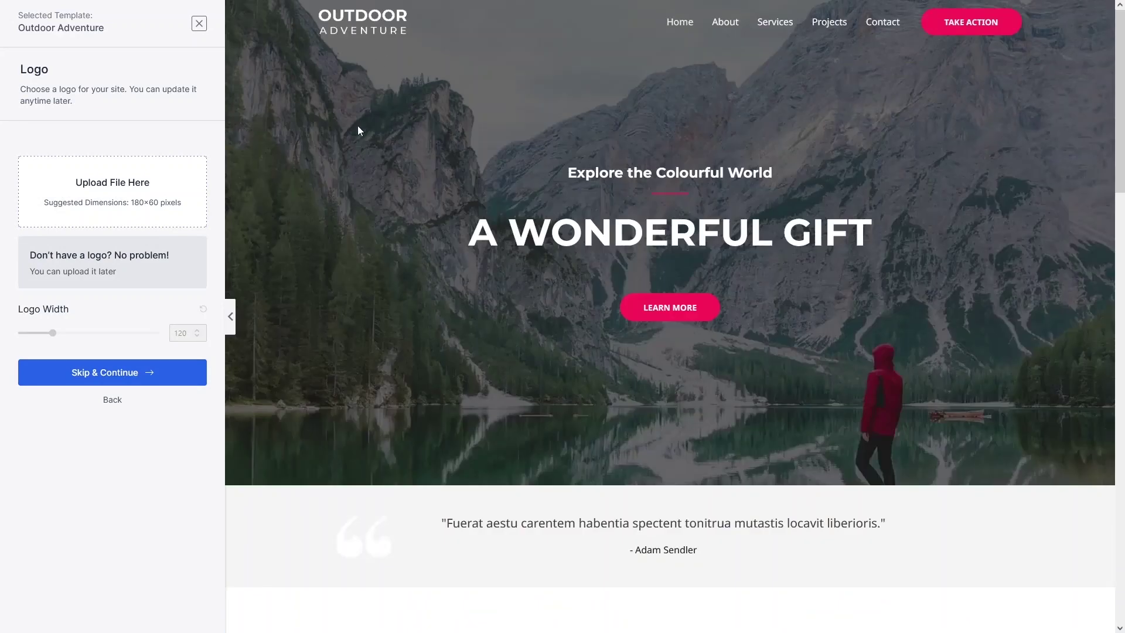
pyautogui.click(107, 375)
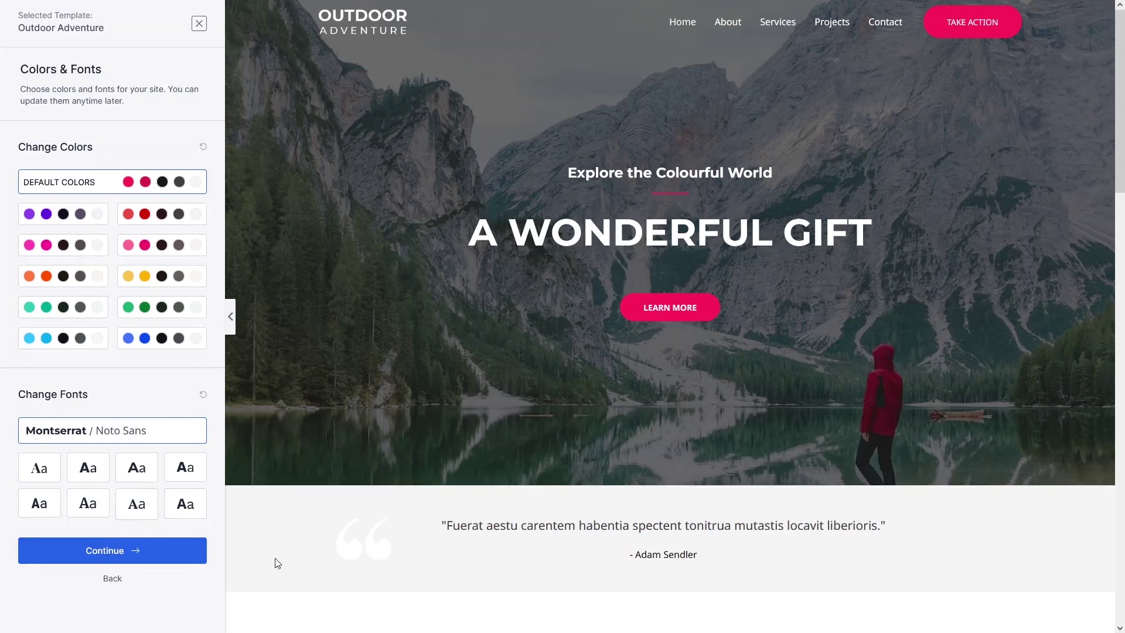
pyautogui.click(173, 557)
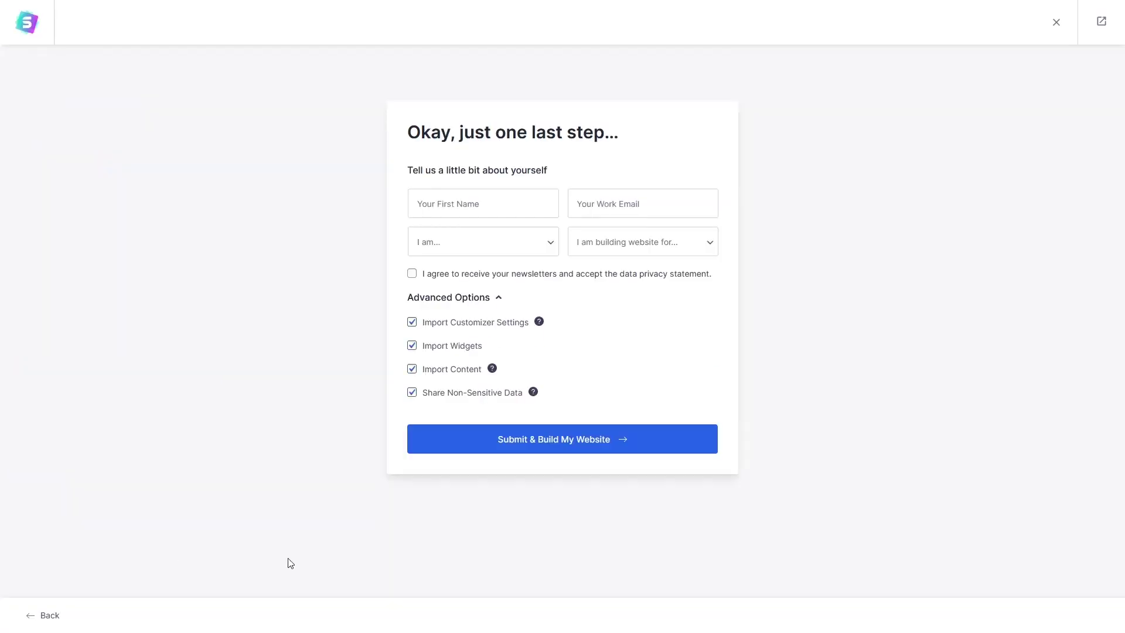
pyautogui.click(567, 440)
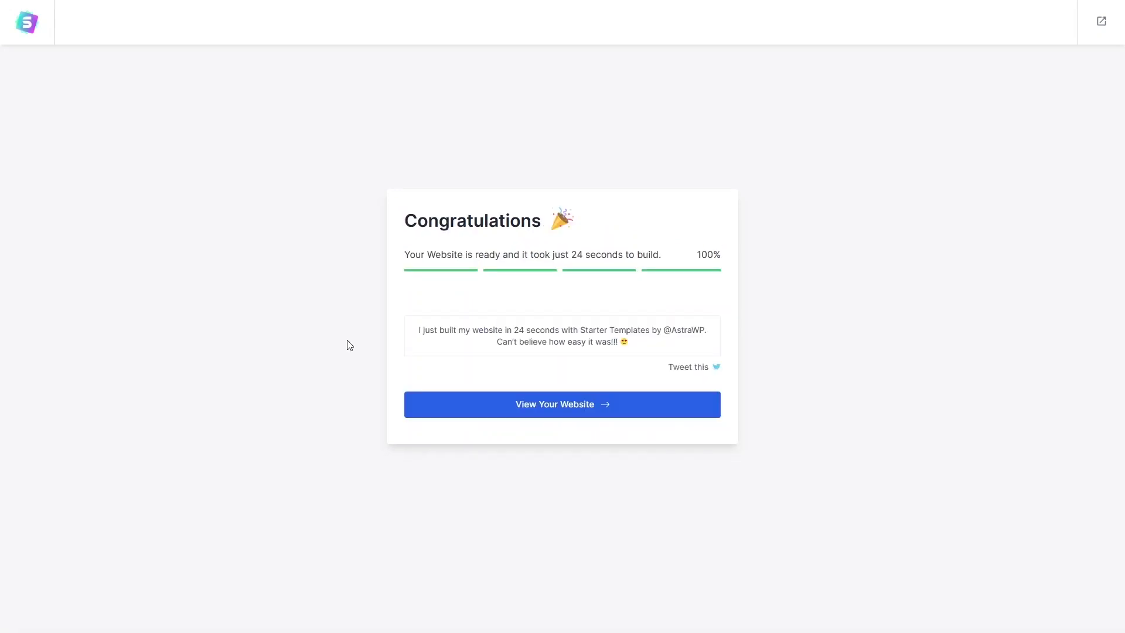
# - Preview the Outdoor Adventure site's About and Home pages, then return to the Dashboard
pyautogui.click(569, 414)
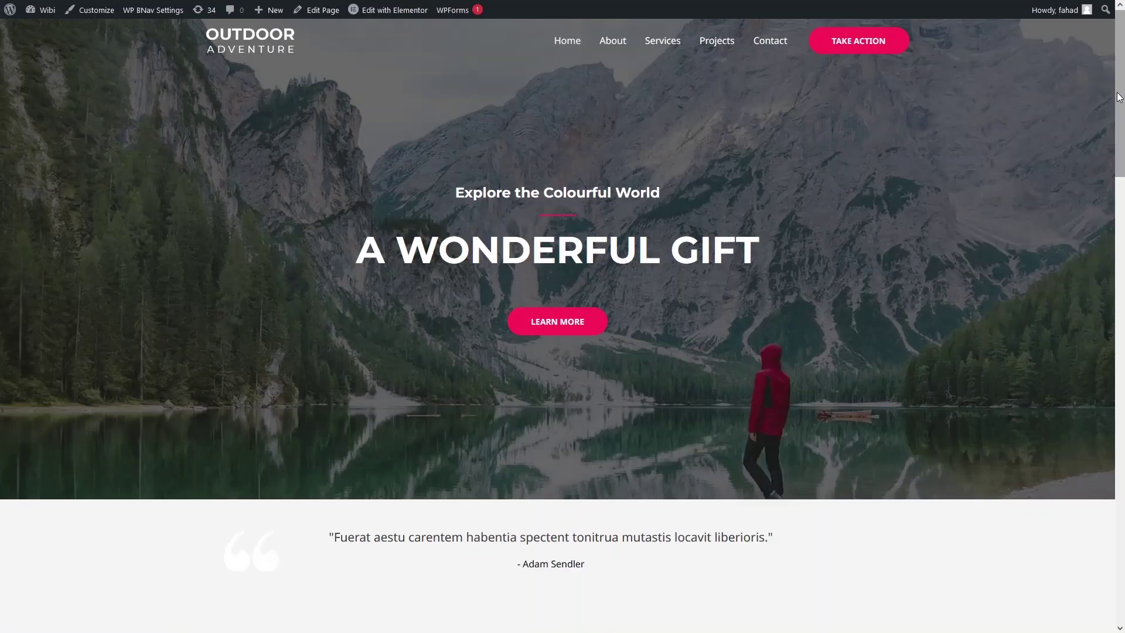
pyautogui.moveTo(1119, 97); pyautogui.dragTo(1104, 69)
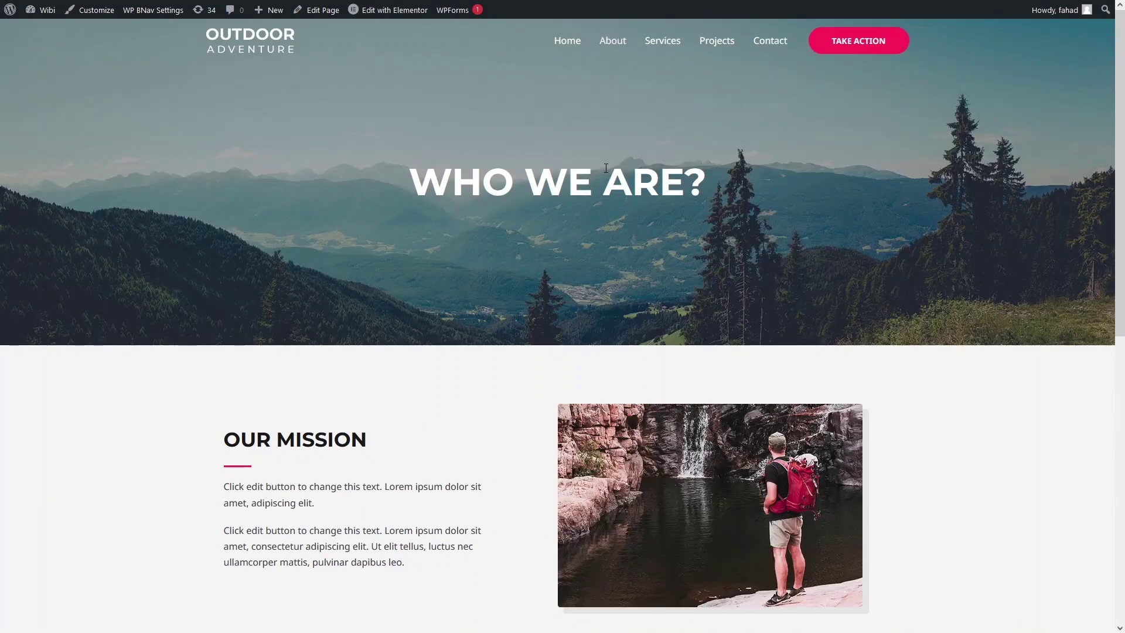
pyautogui.click(561, 40)
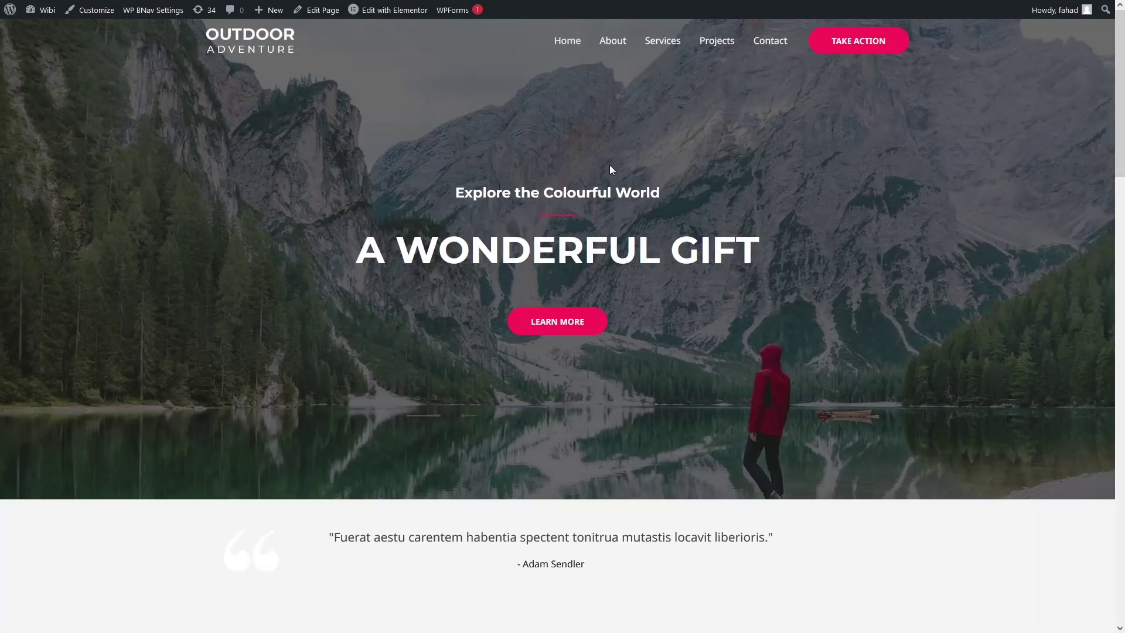
pyautogui.moveTo(41, 10)
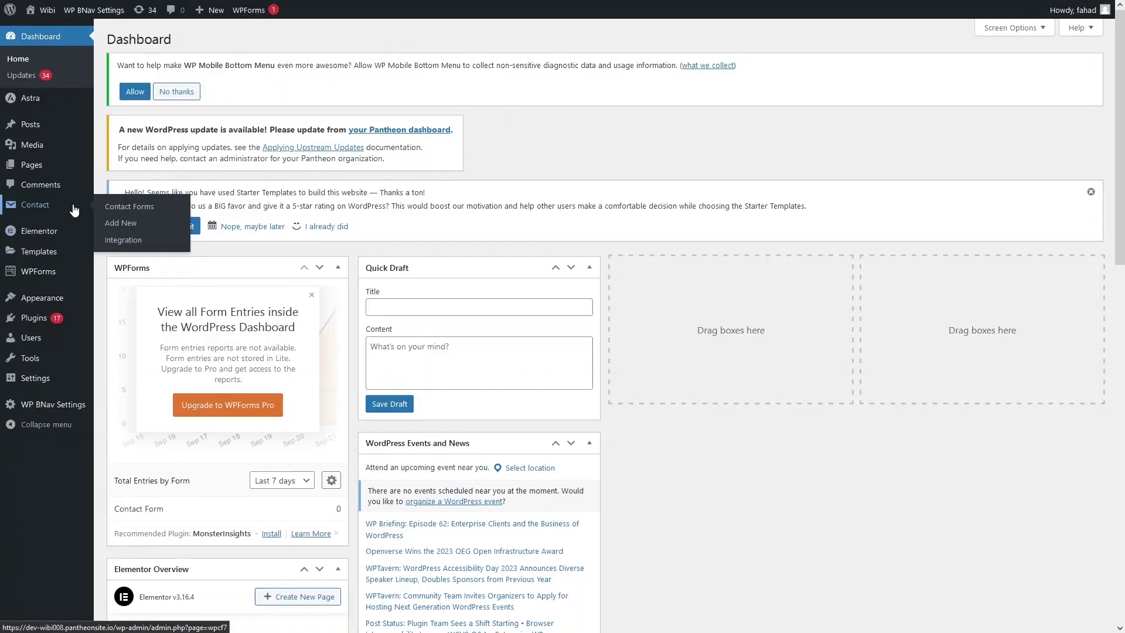
# - Activate all Elementor feature experiments under Settings > Features, then visit the live site
pyautogui.moveTo(65, 241)
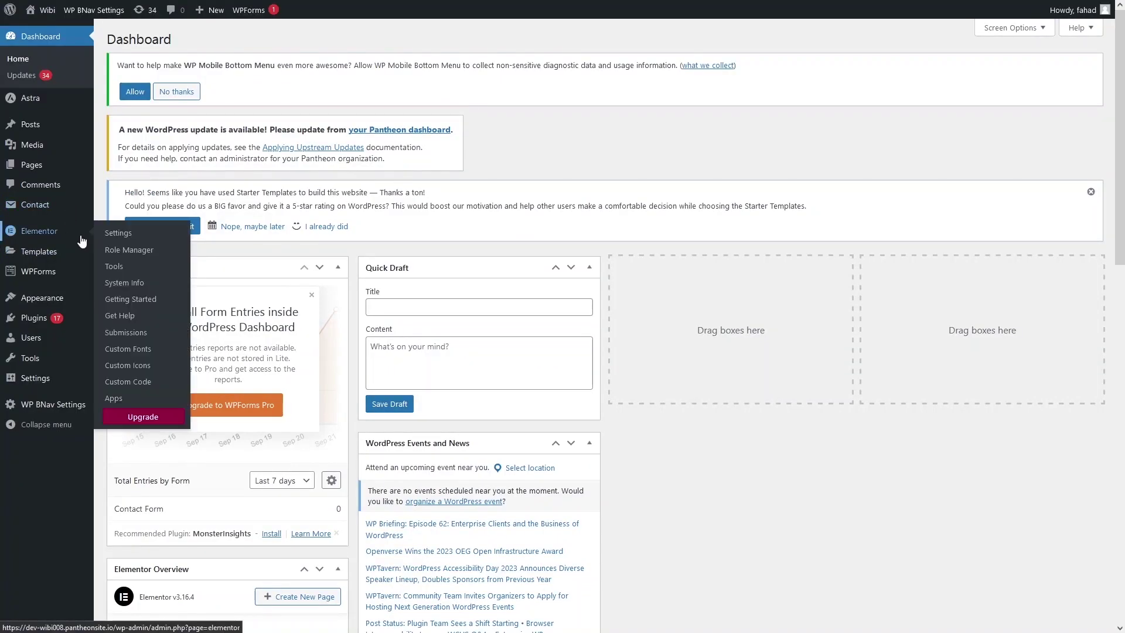
pyautogui.click(127, 234)
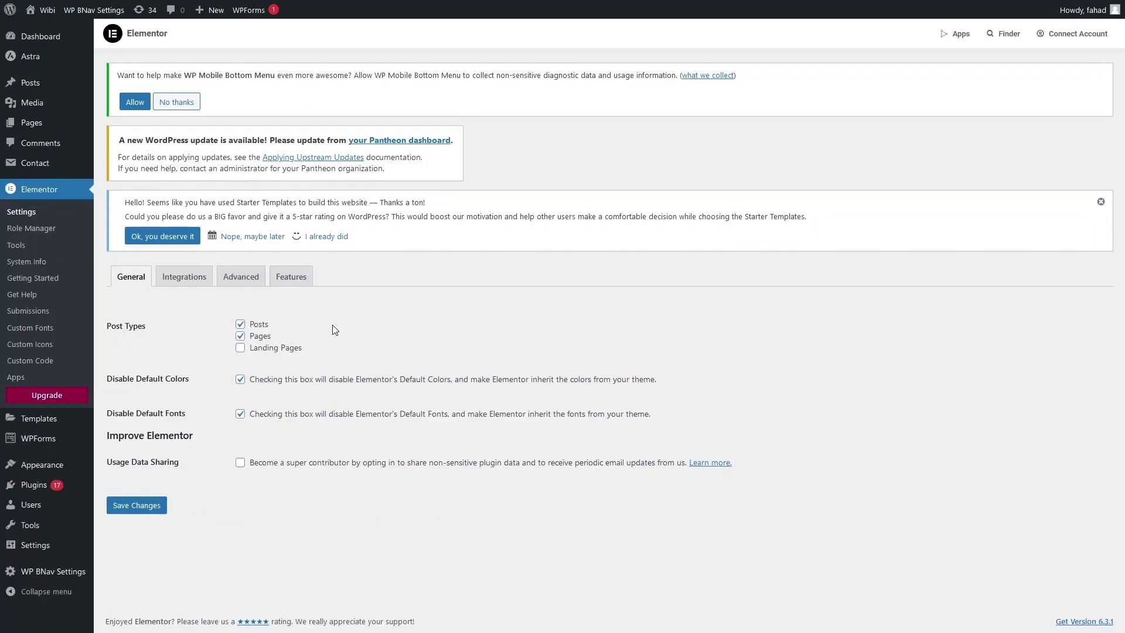
pyautogui.click(301, 287)
pyautogui.scroll(-2, 227, 226)
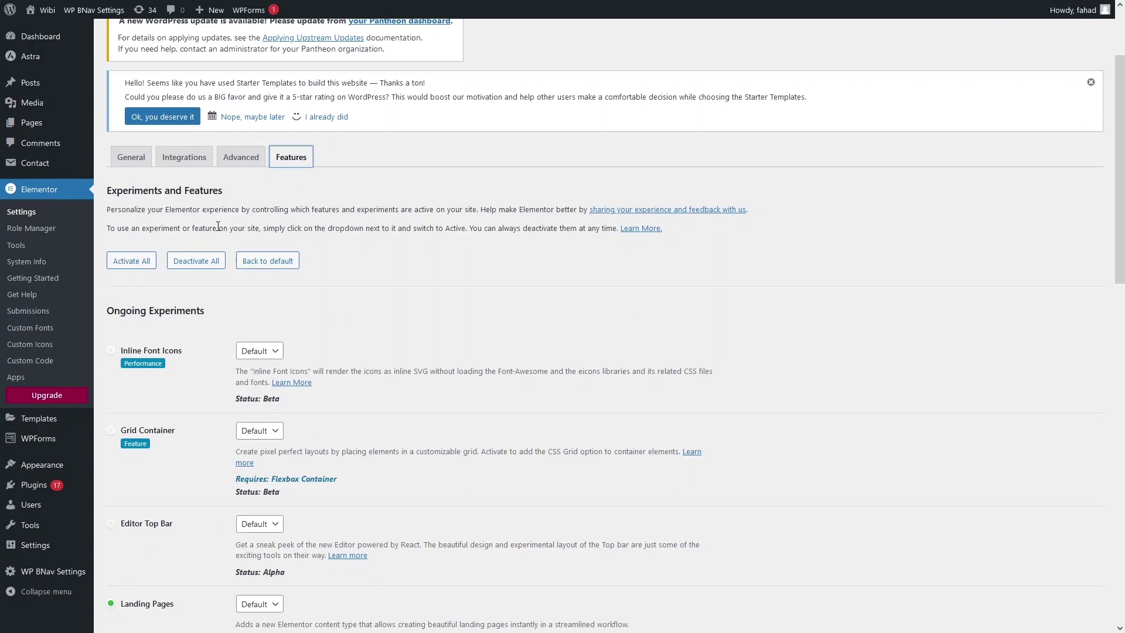
pyautogui.click(133, 261)
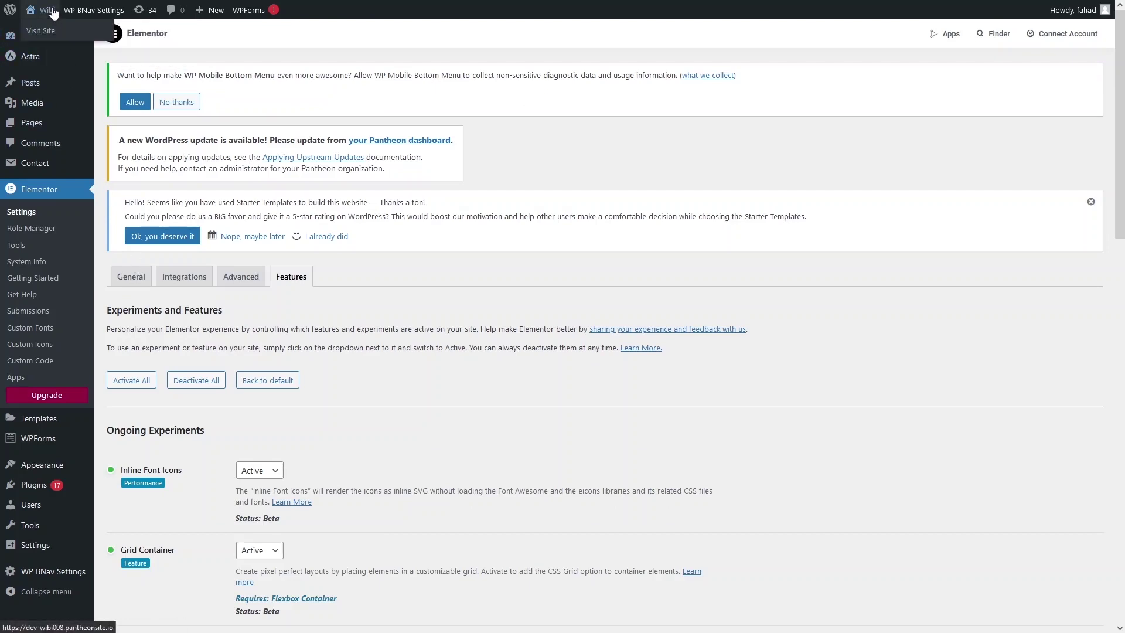
pyautogui.click(88, 31)
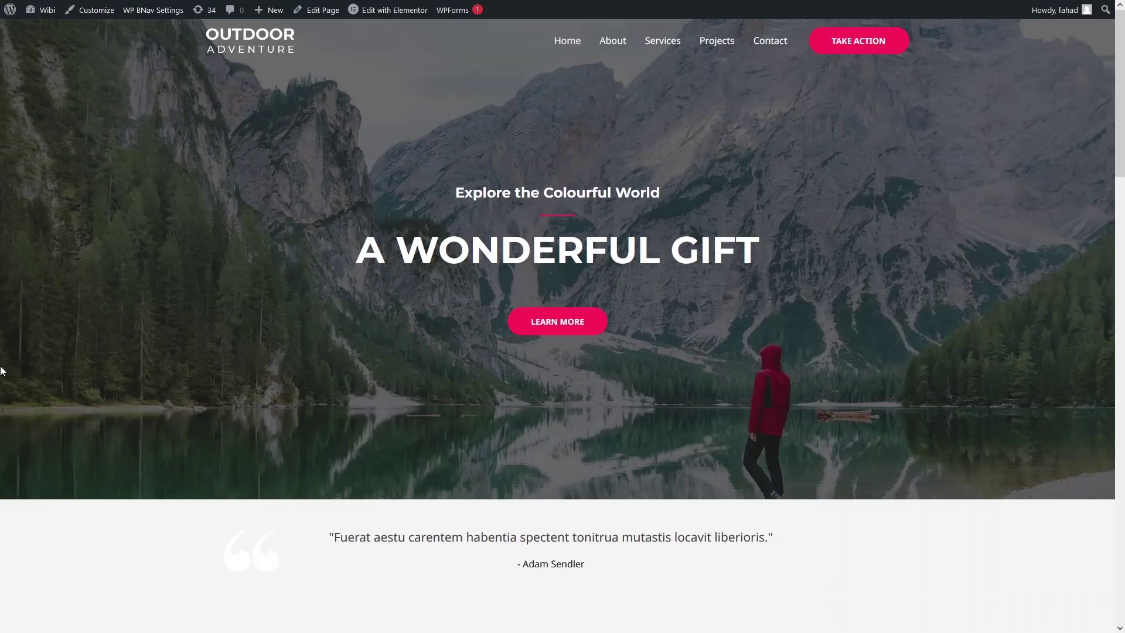
# - Edit Home with Elementor and change the hero heading 'A Wonderful Gift' to 'Demo Website'
pyautogui.click(396, 13)
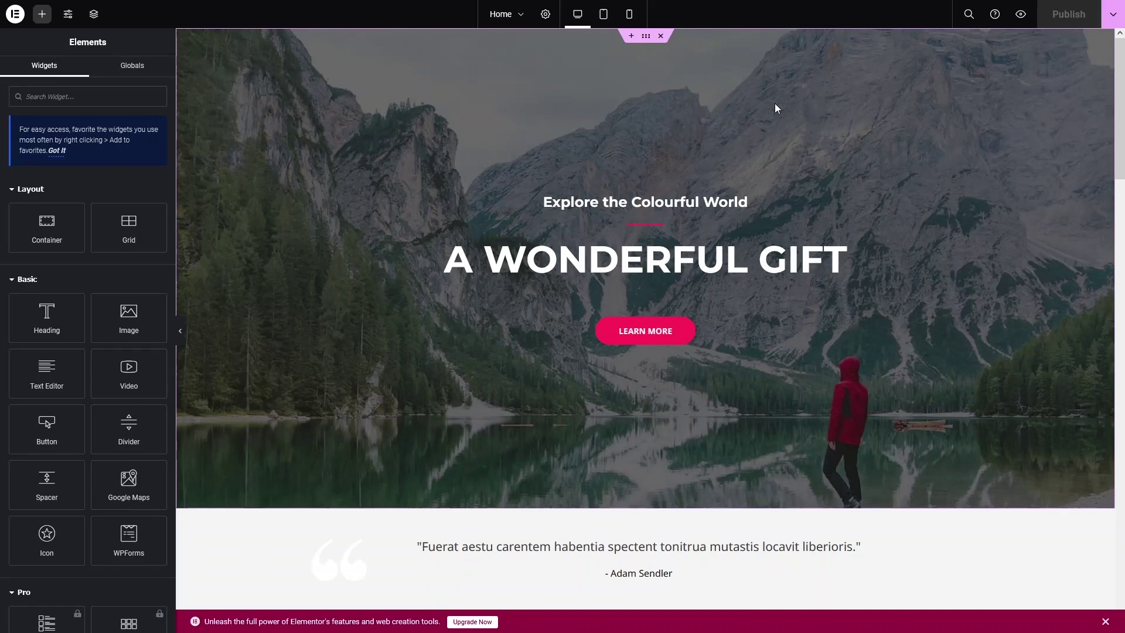
pyautogui.scroll(-5, 774, 109)
pyautogui.scroll(5, 774, 108)
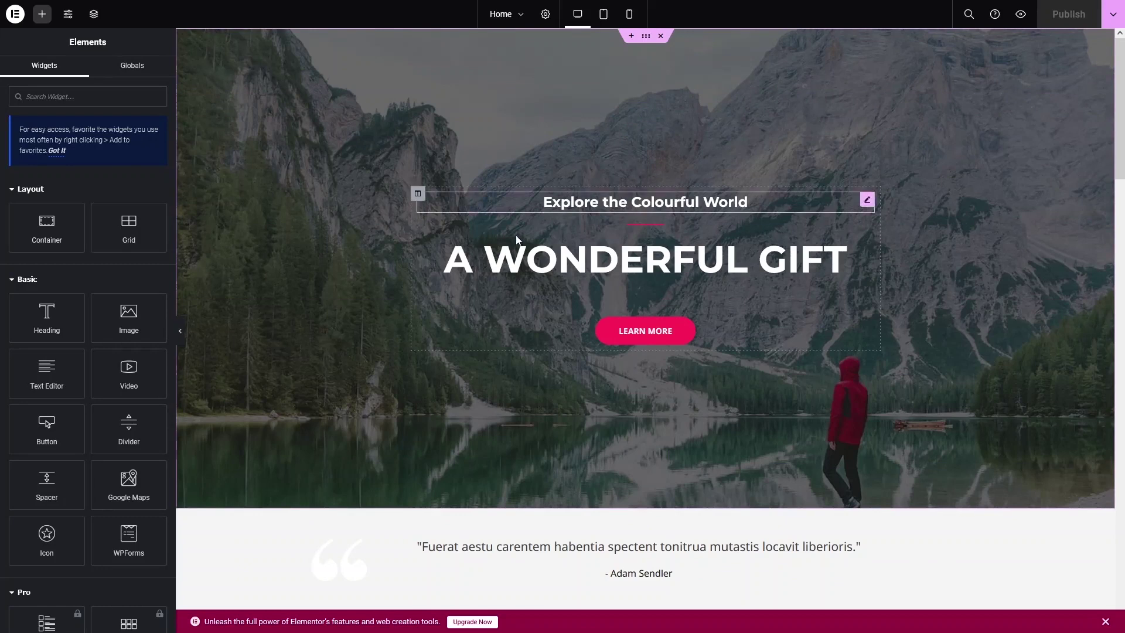
pyautogui.click(547, 261)
pyautogui.hotkey('ctrl', 'a')
pyautogui.press('BackSpace')
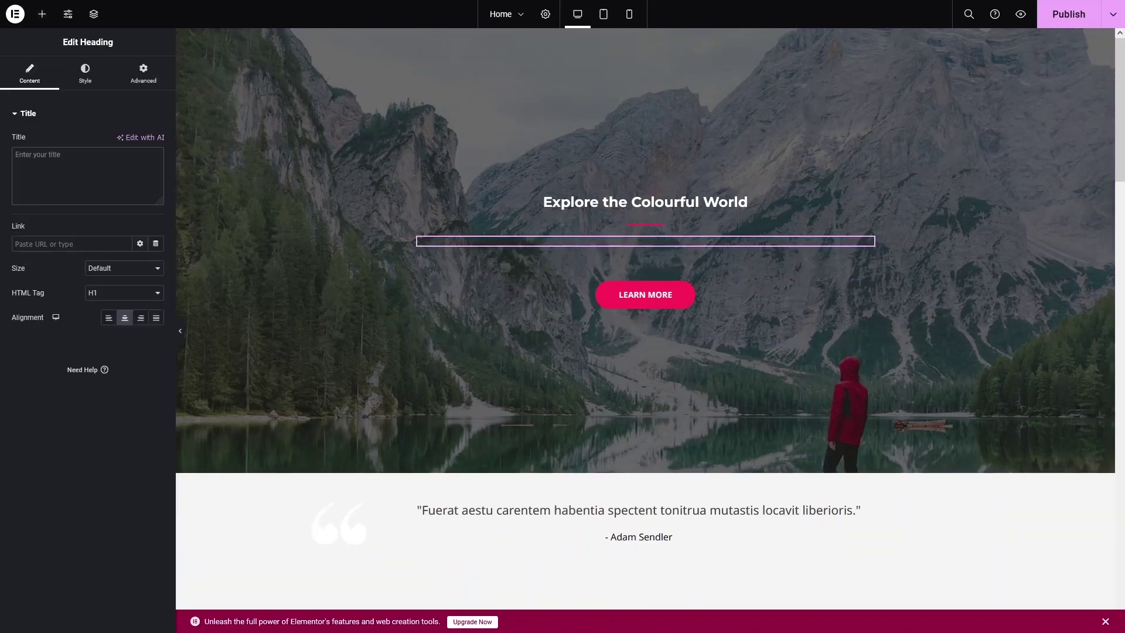
pyautogui.write('Demo Website')
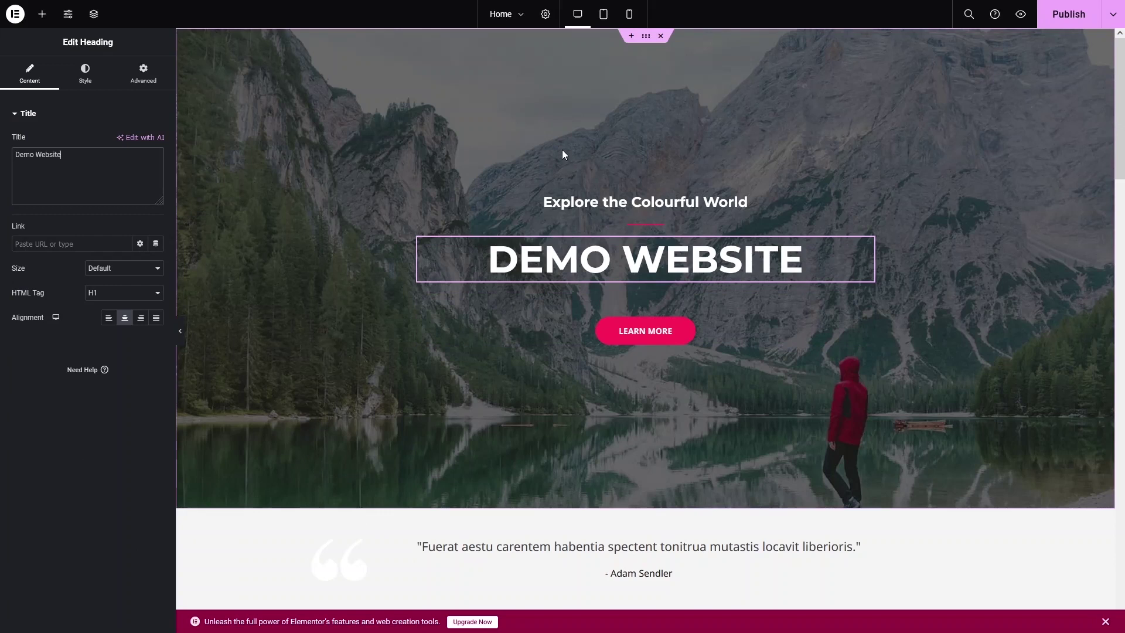
# - Set the hero section's background image to the winter-sports-04 skier photo
pyautogui.click(651, 44)
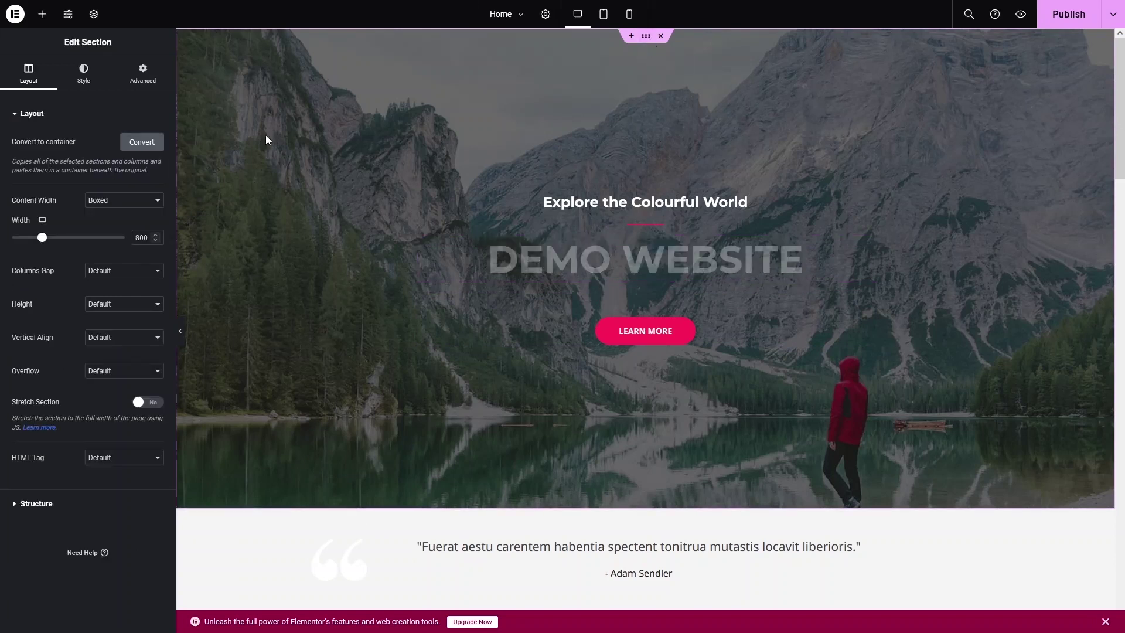
pyautogui.click(85, 81)
pyautogui.moveTo(65, 256)
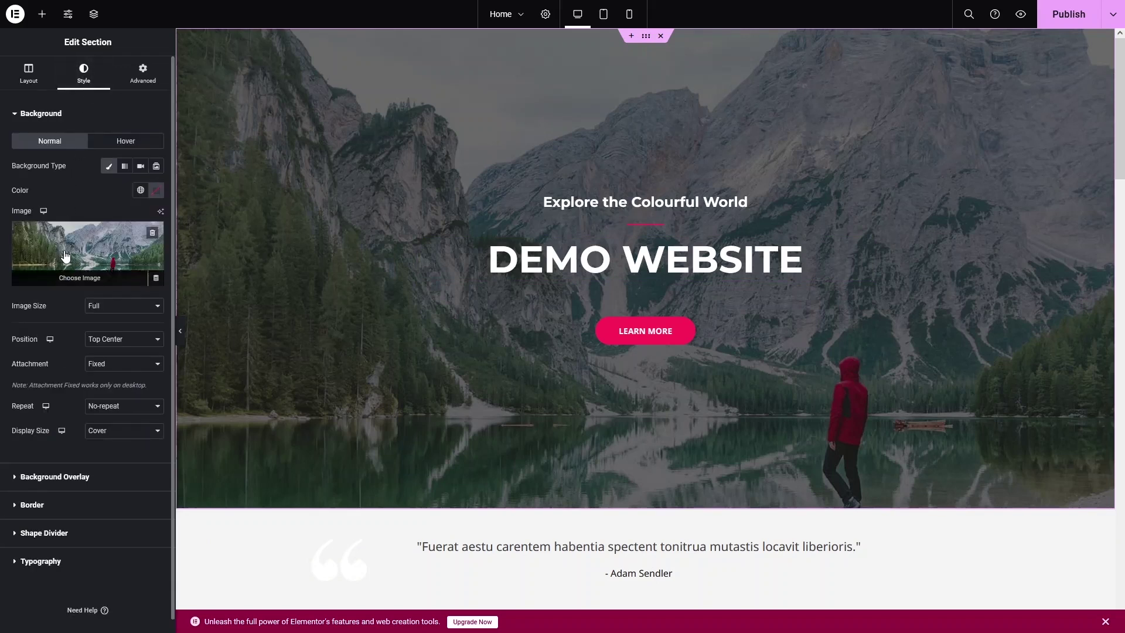
pyautogui.click(77, 283)
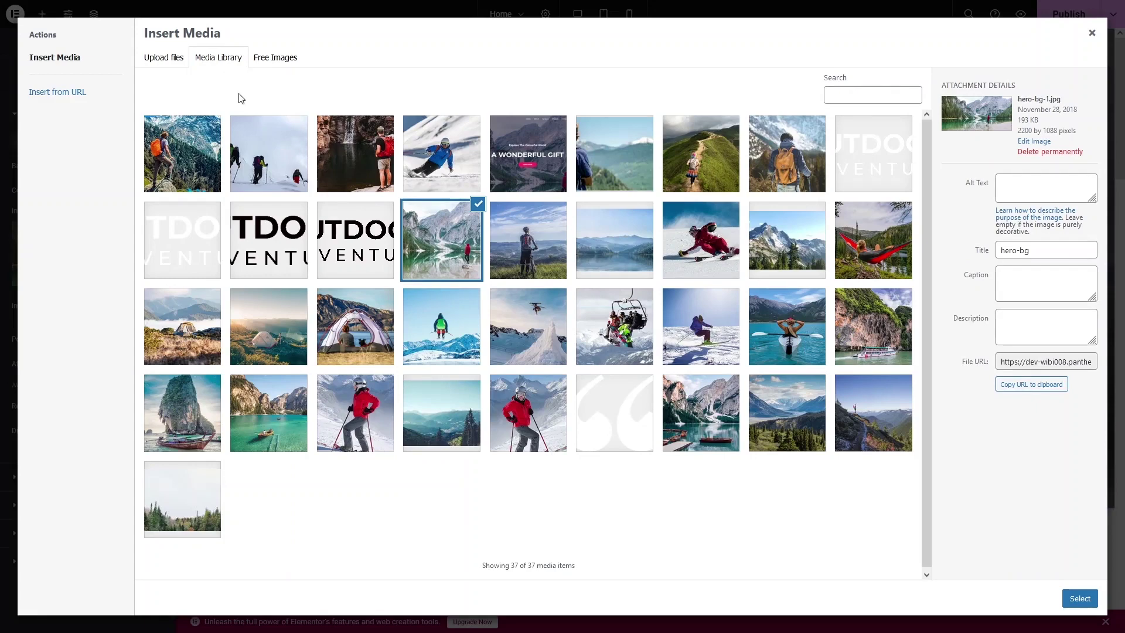
pyautogui.click(465, 344)
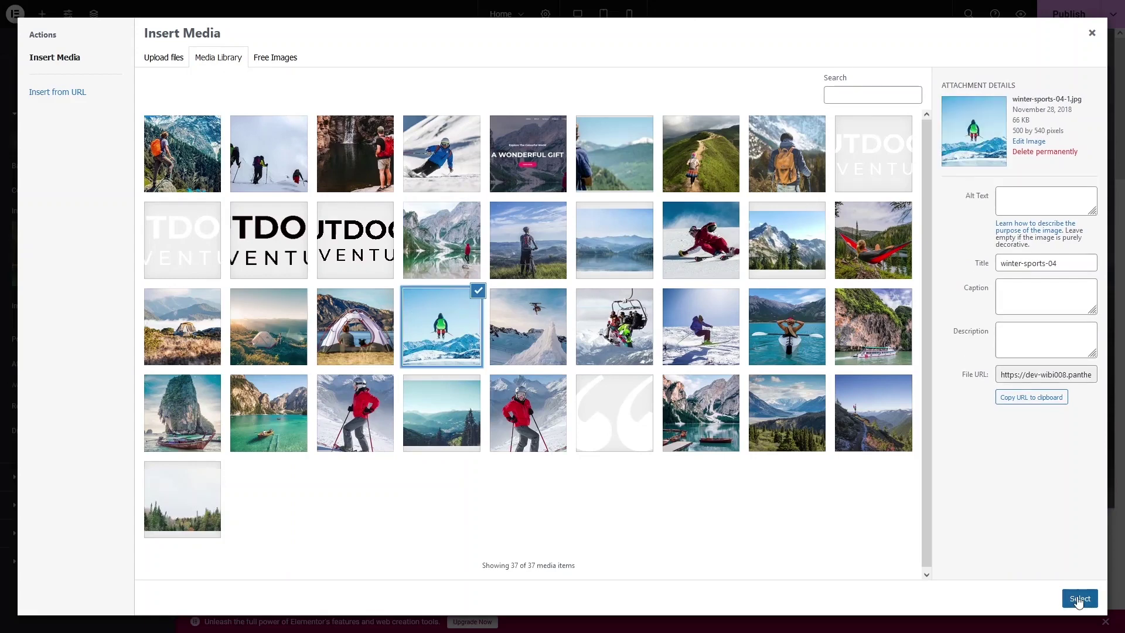
pyautogui.click(1078, 599)
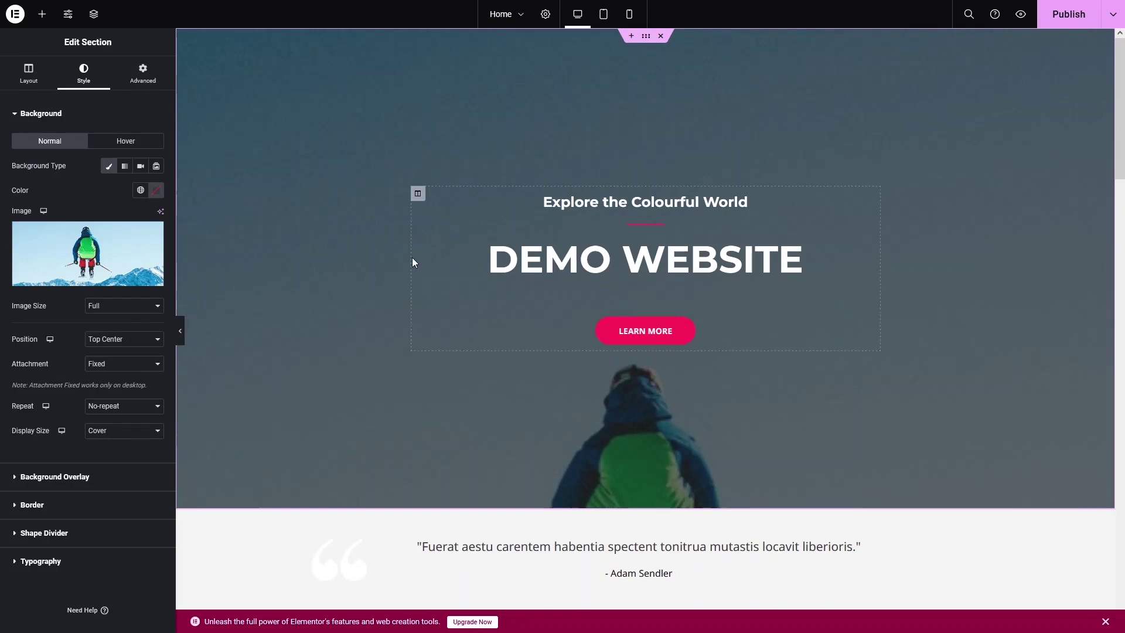
pyautogui.scroll(-5, 413, 260)
pyautogui.scroll(-4, 413, 261)
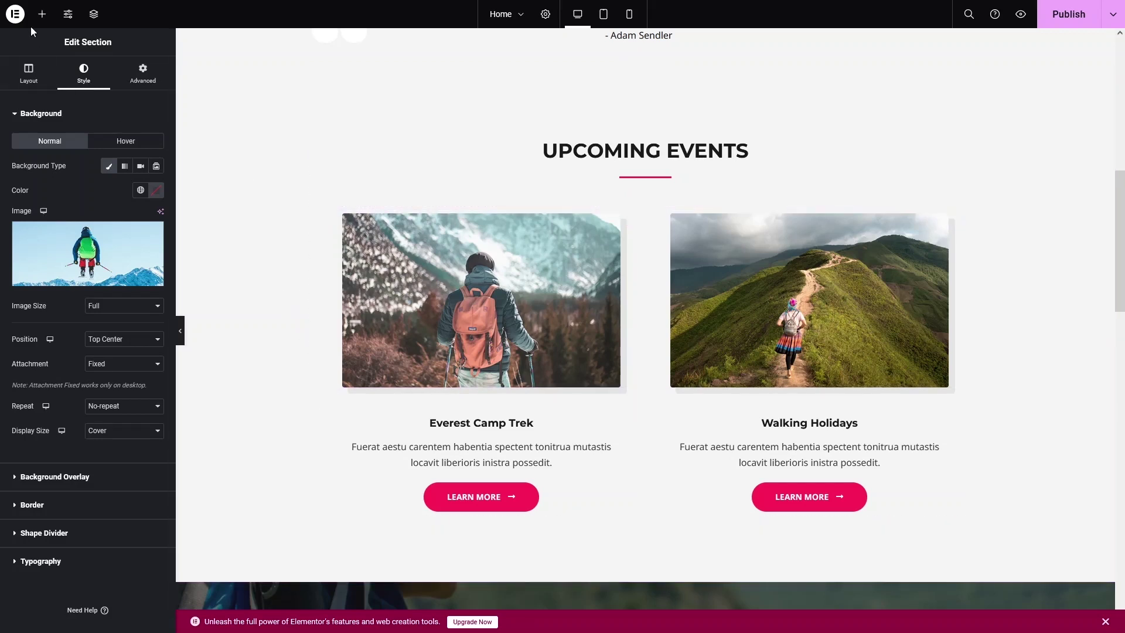
pyautogui.click(42, 15)
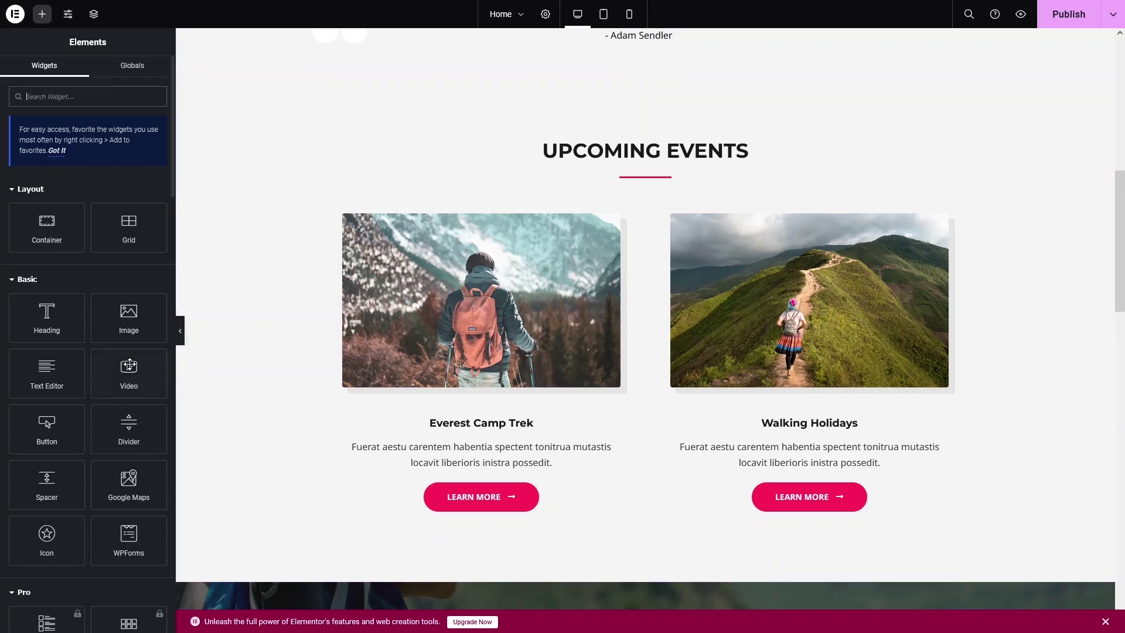
pyautogui.moveTo(46, 368); pyautogui.dragTo(464, 423)
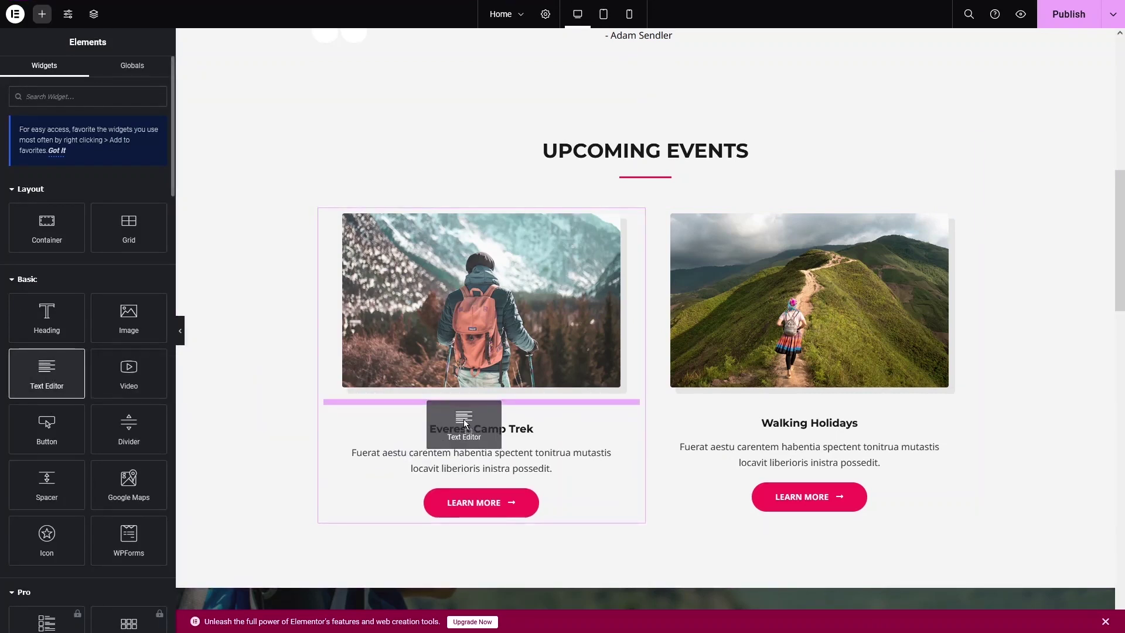
pyautogui.moveTo(465, 423); pyautogui.dragTo(499, 470)
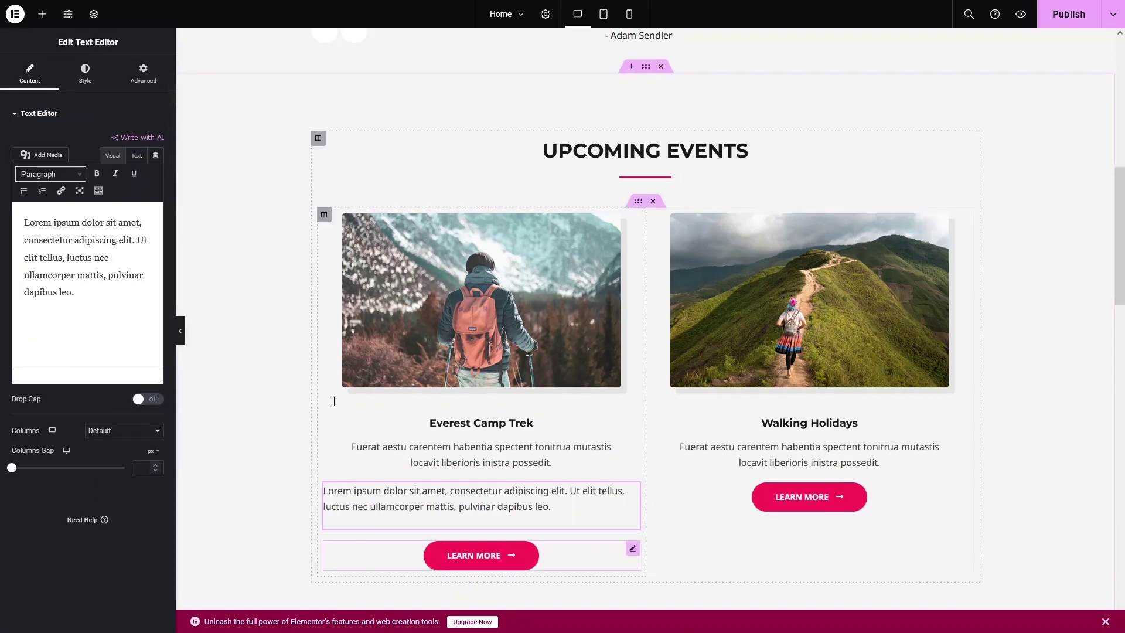
pyautogui.moveTo(92, 316); pyautogui.dragTo(16, 218)
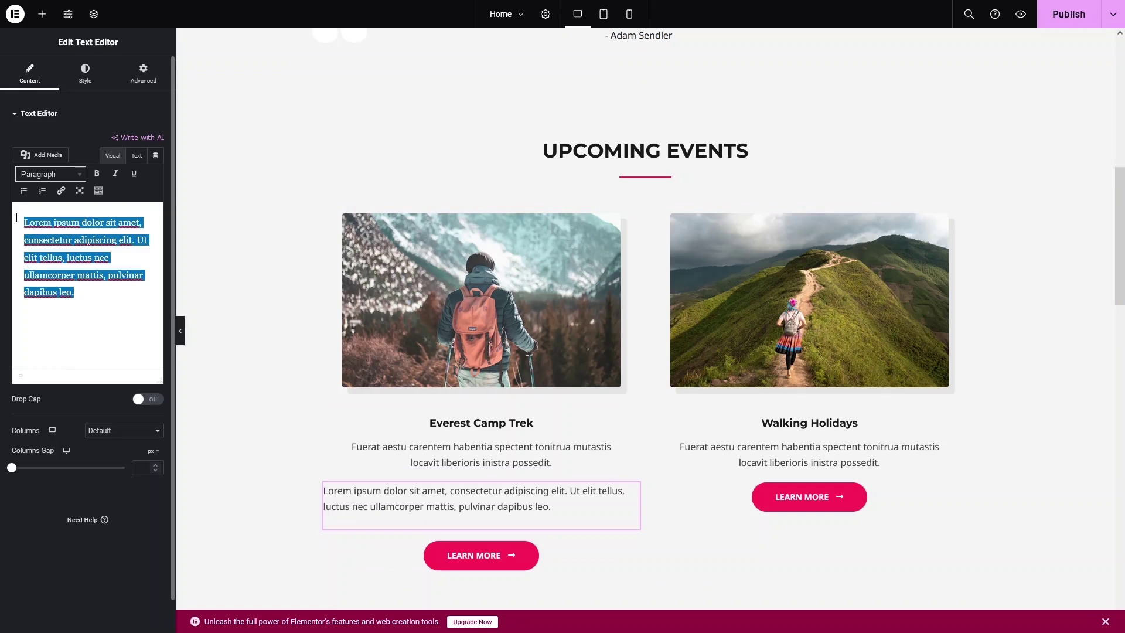
pyautogui.click(75, 174)
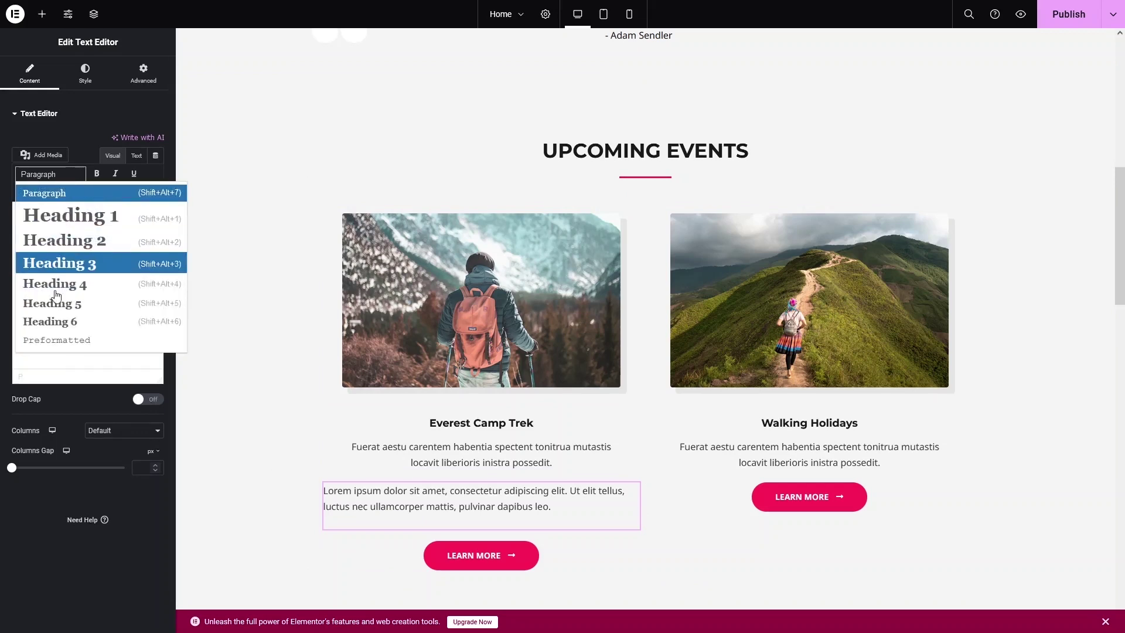
pyautogui.click(72, 368)
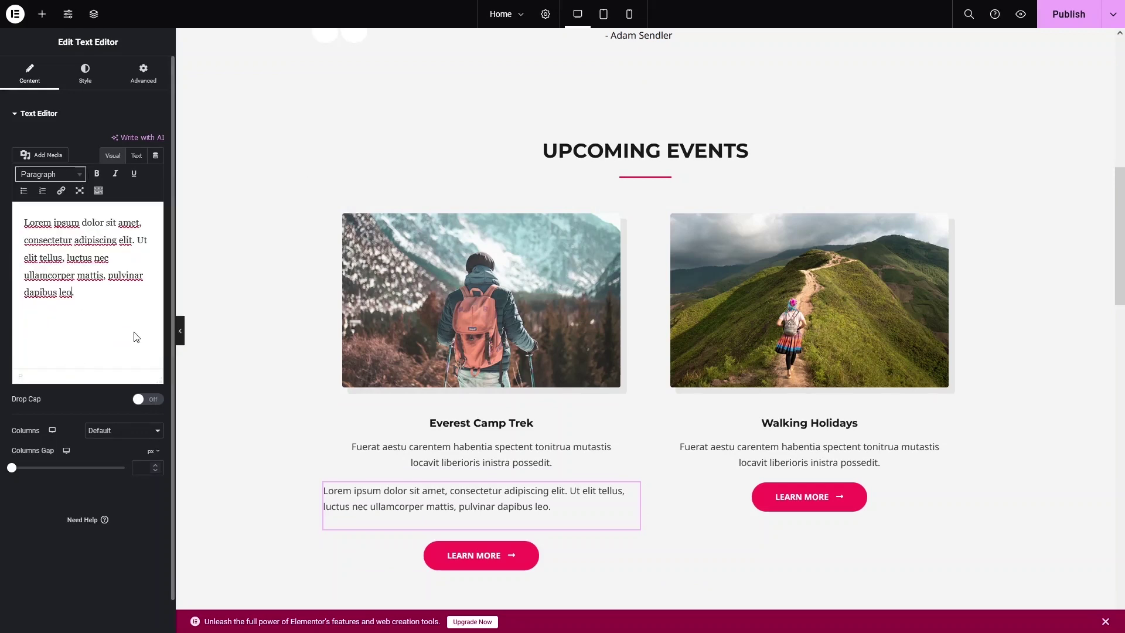
pyautogui.click(65, 195)
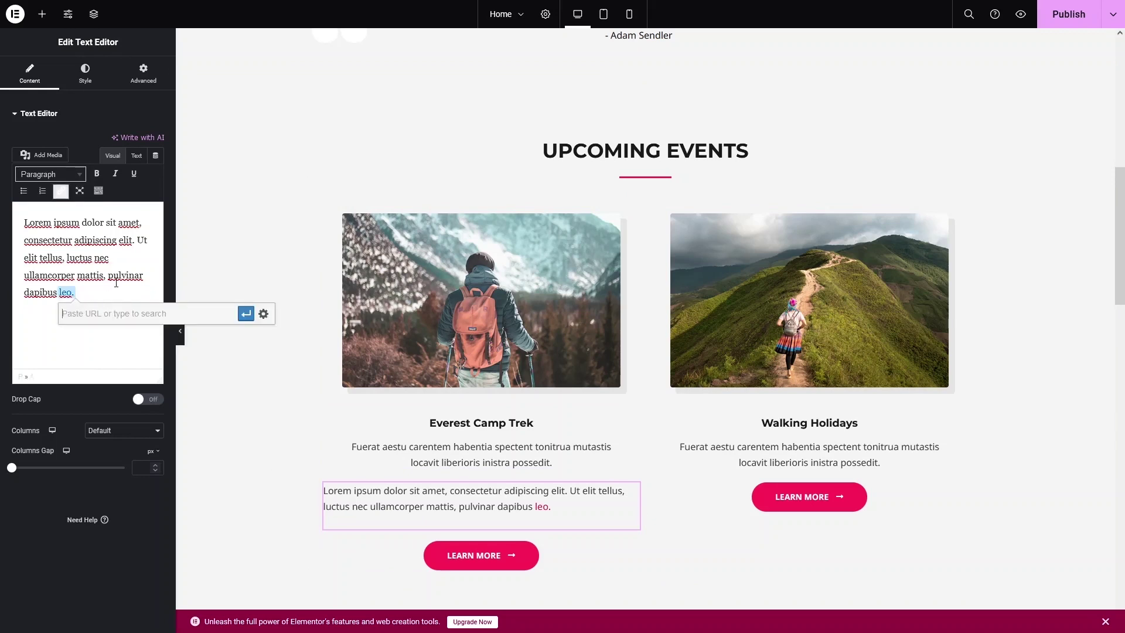
pyautogui.click(109, 276)
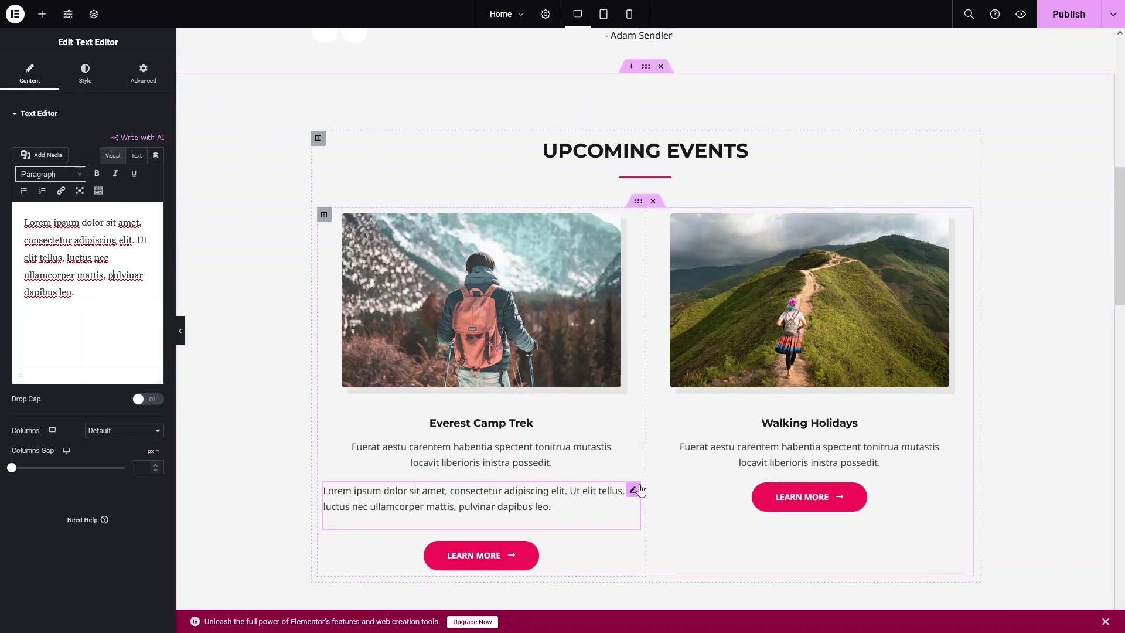
pyautogui.press('BackSpace')
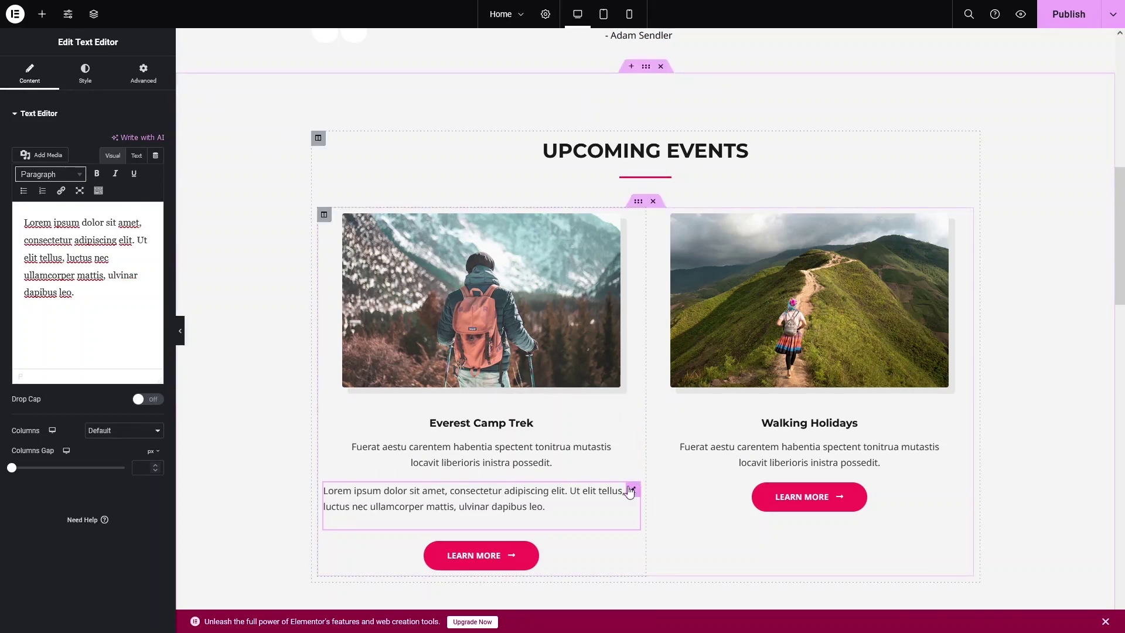
pyautogui.press('Delete')
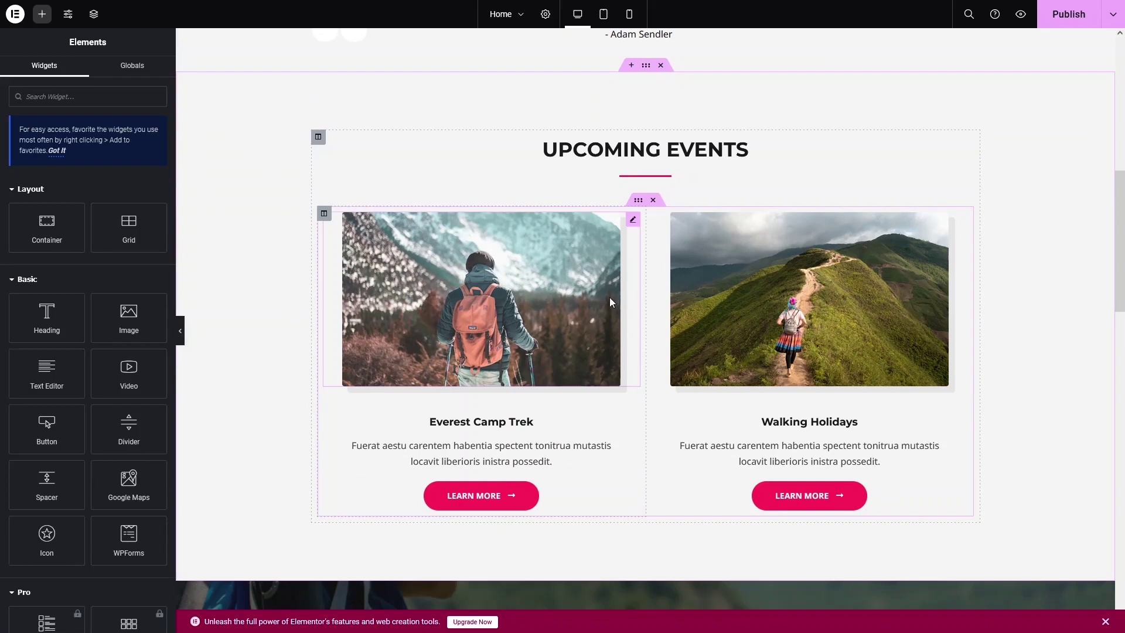
# - Add a 25/50/25 three-column Flexbox container in the empty area above the footer
pyautogui.moveTo(1111, 193); pyautogui.dragTo(1115, 495)
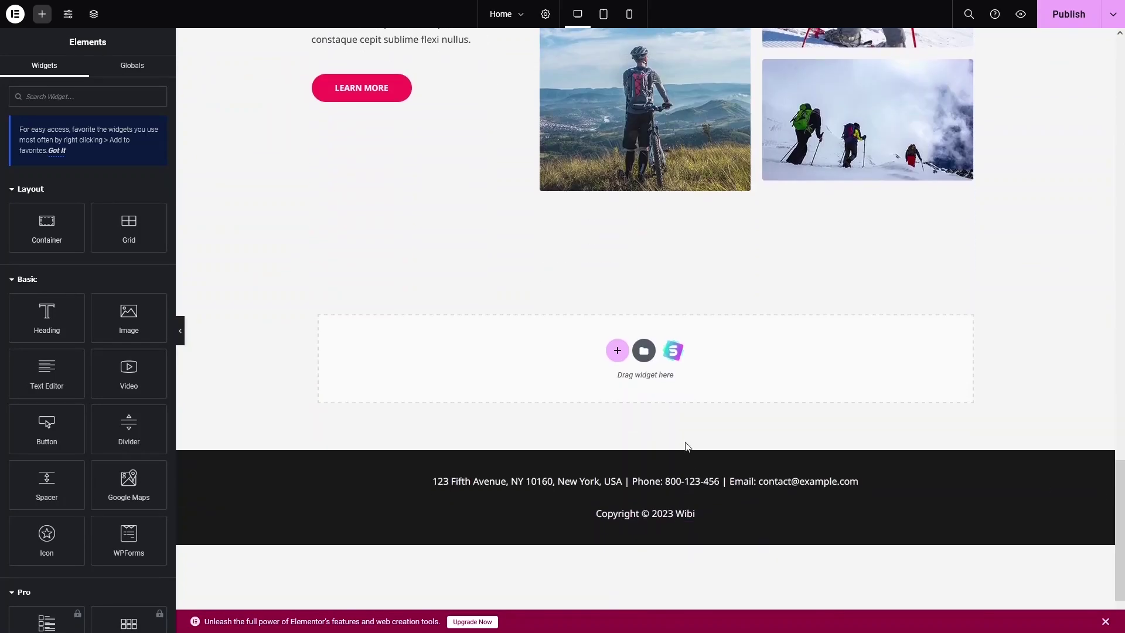
pyautogui.click(610, 353)
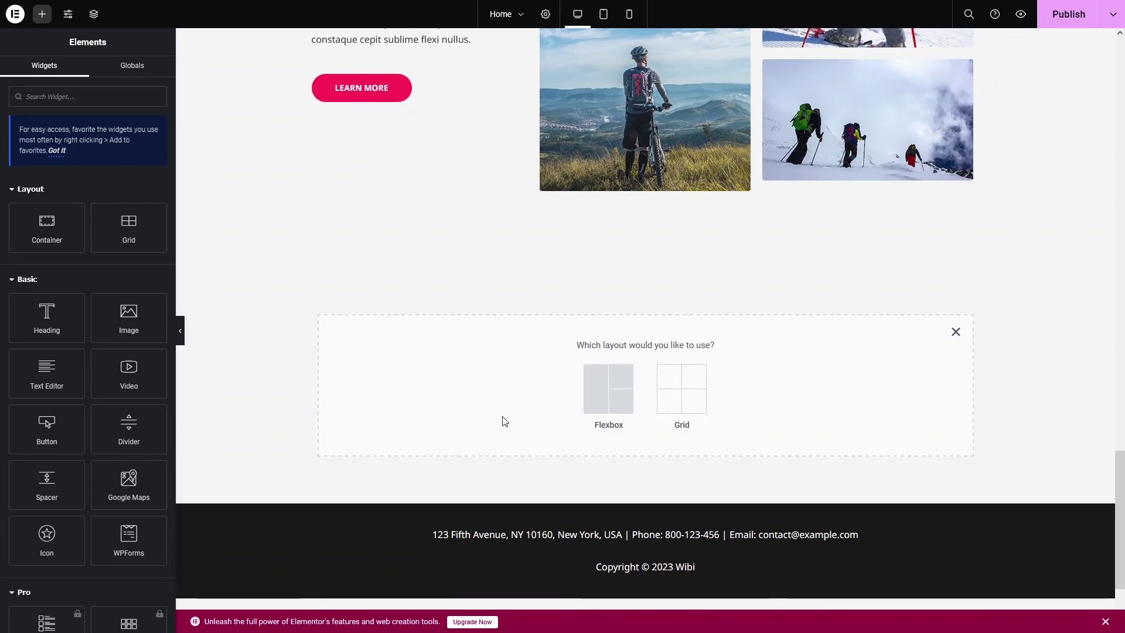
pyautogui.click(600, 400)
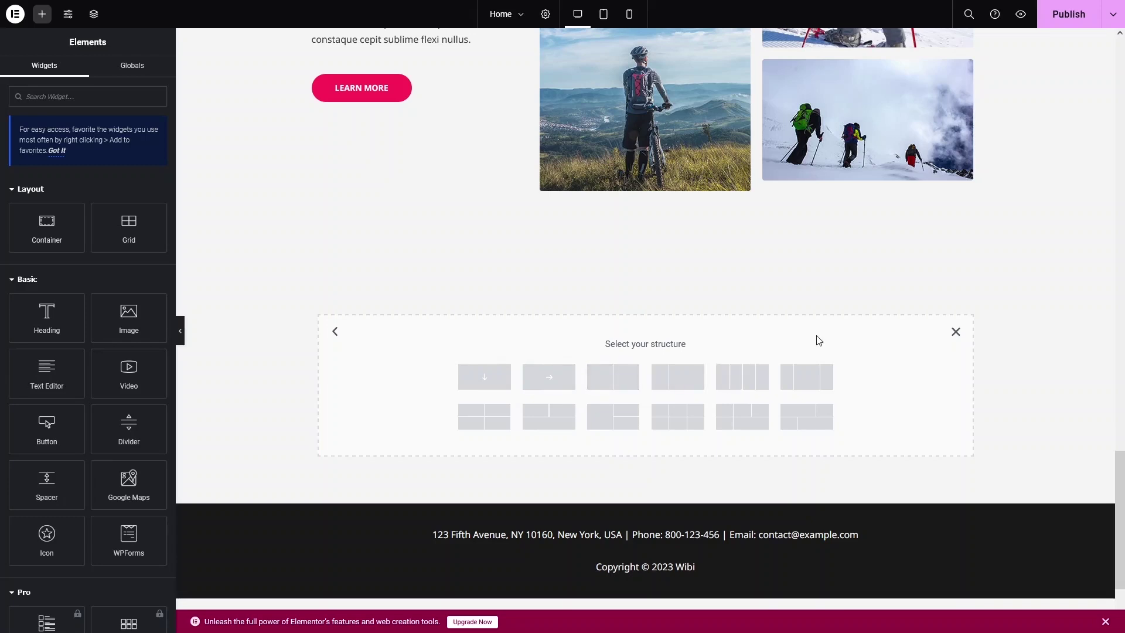
pyautogui.click(818, 382)
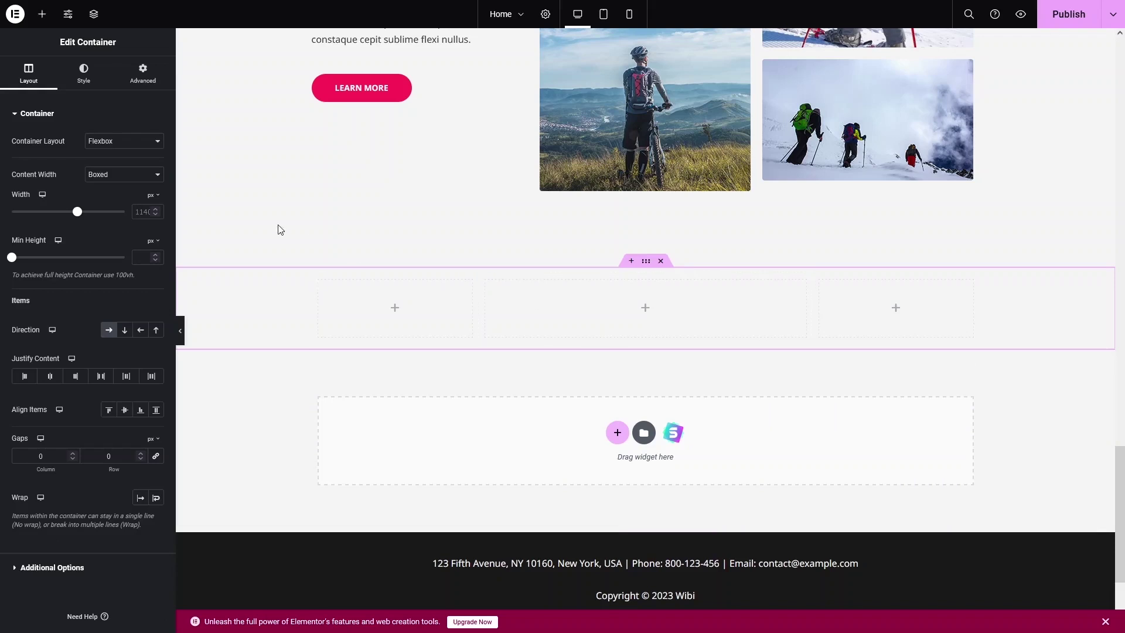
# - Drop Image, Heading and Text Editor widgets into the columns, then delete the container
pyautogui.click(42, 17)
pyautogui.moveTo(122, 316); pyautogui.dragTo(655, 315)
pyautogui.click(42, 14)
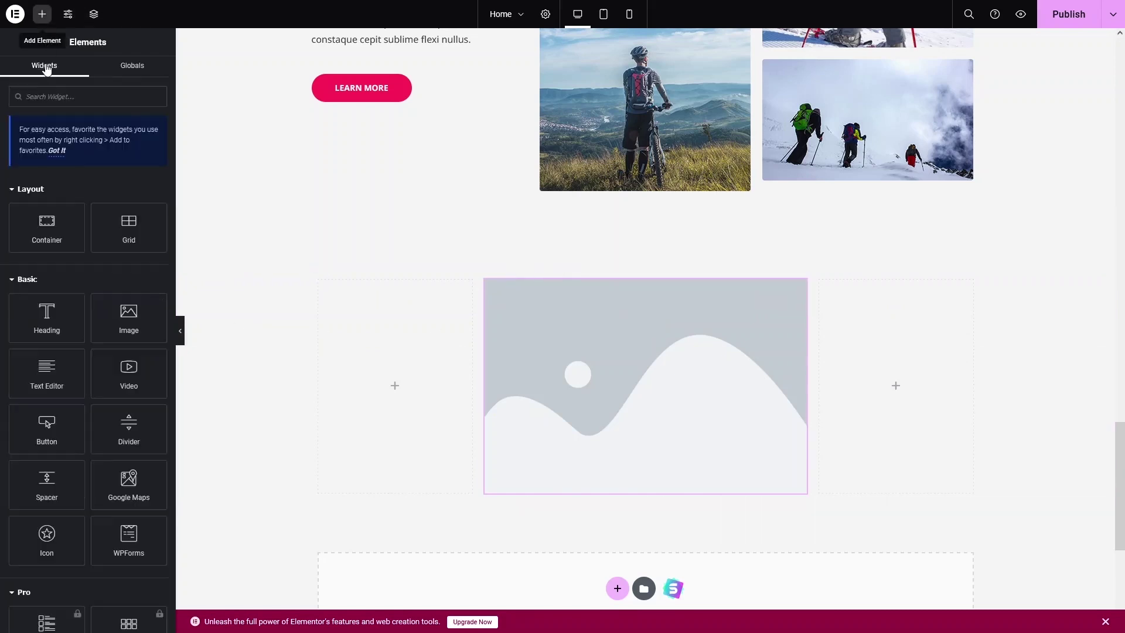
pyautogui.moveTo(45, 327); pyautogui.dragTo(604, 288)
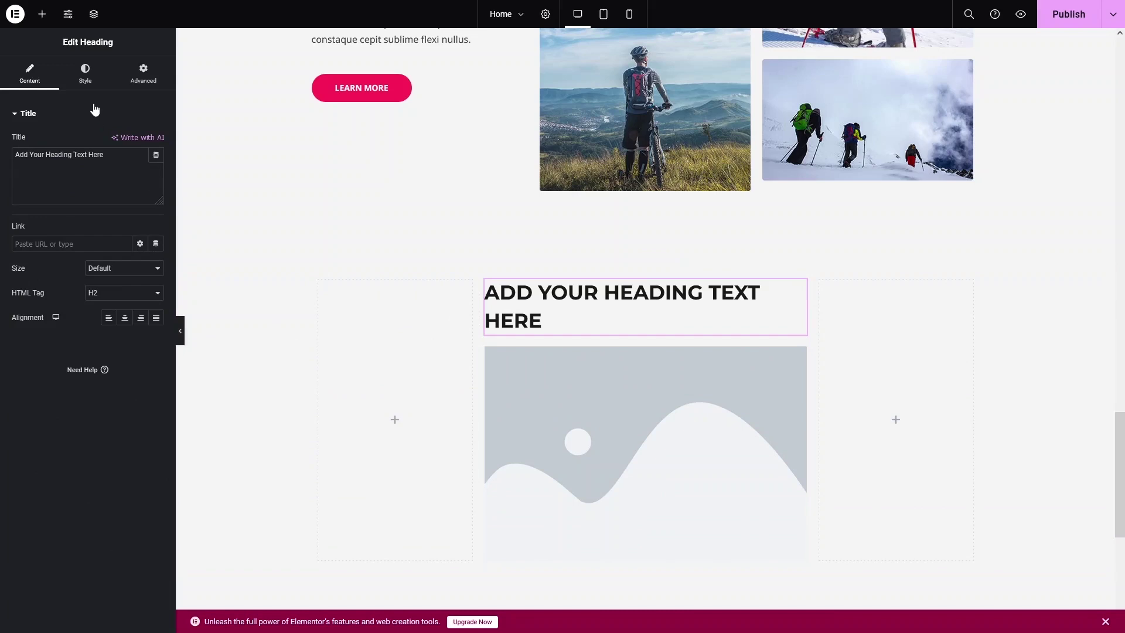
pyautogui.click(42, 14)
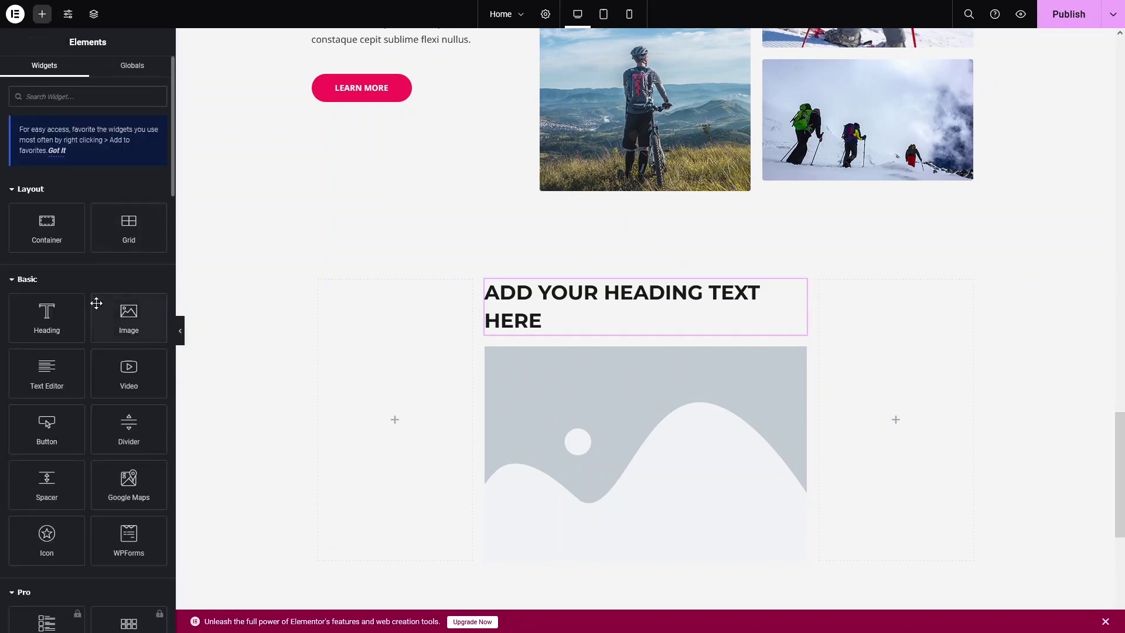
pyautogui.scroll(-1, 95, 298)
pyautogui.moveTo(37, 316); pyautogui.dragTo(383, 390)
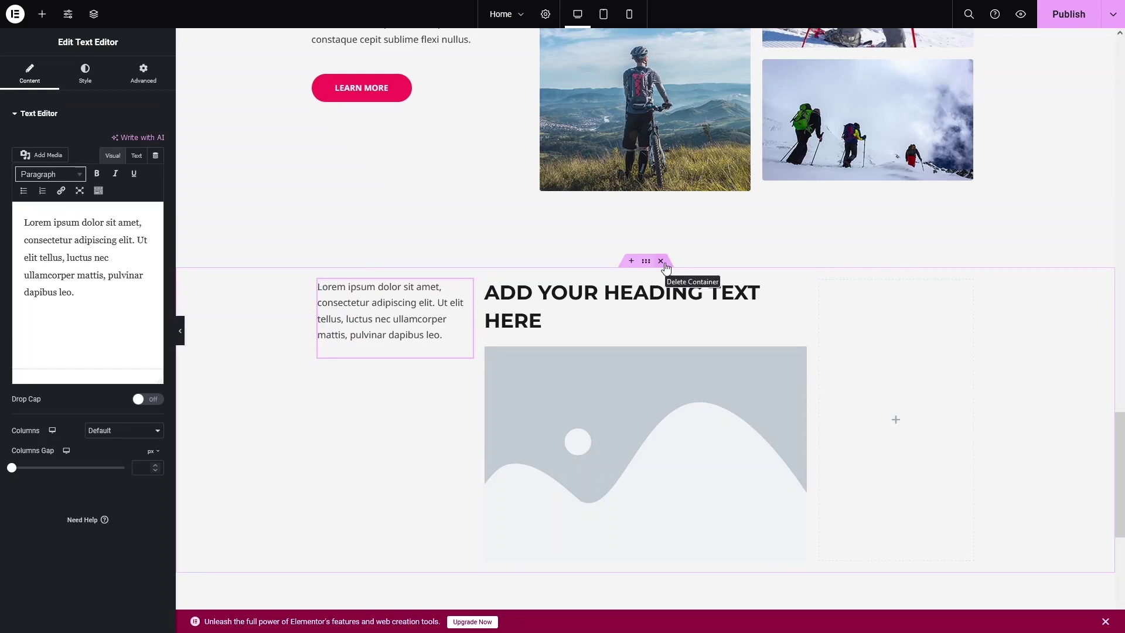
pyautogui.click(664, 263)
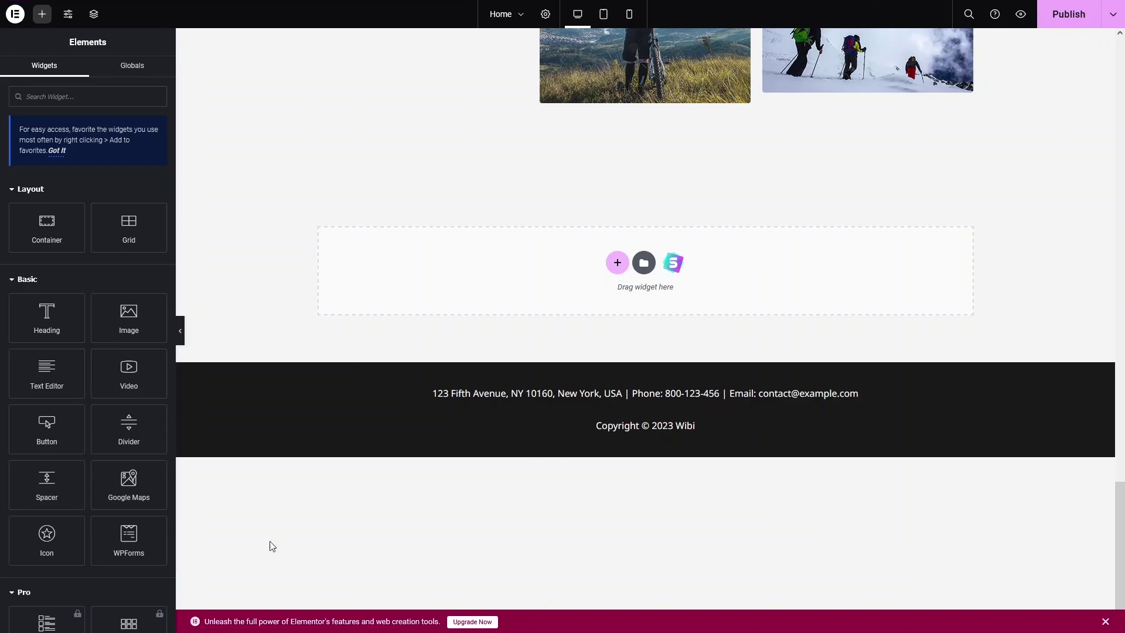
# - Drop a WPForms widget above the footer and set its form to Contact Form
pyautogui.moveTo(110, 548); pyautogui.dragTo(586, 263)
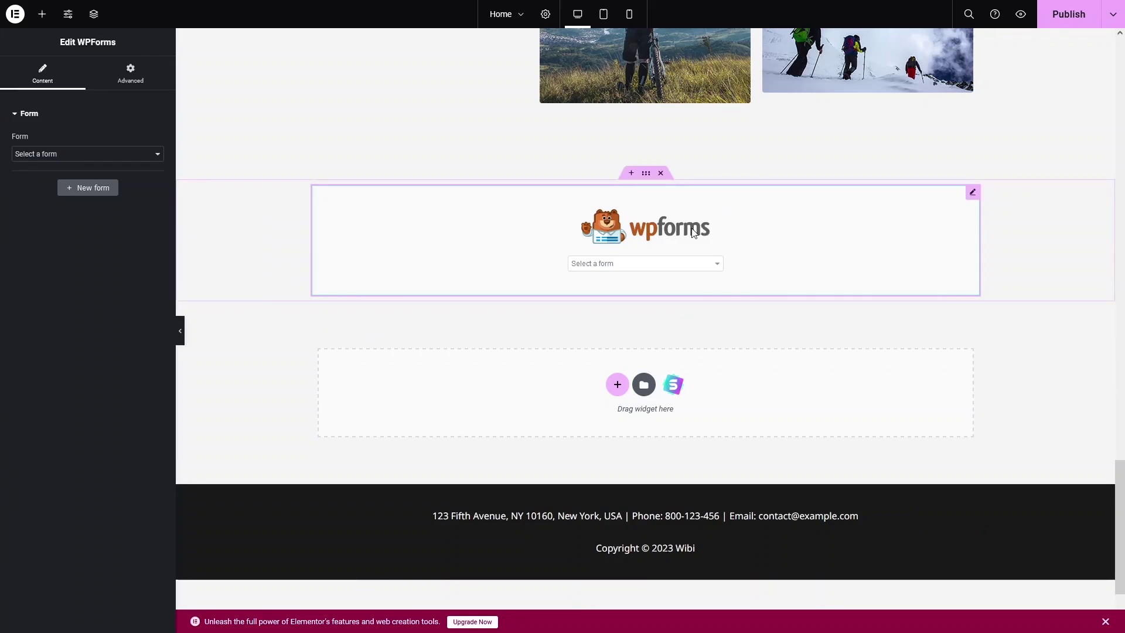
pyautogui.click(86, 156)
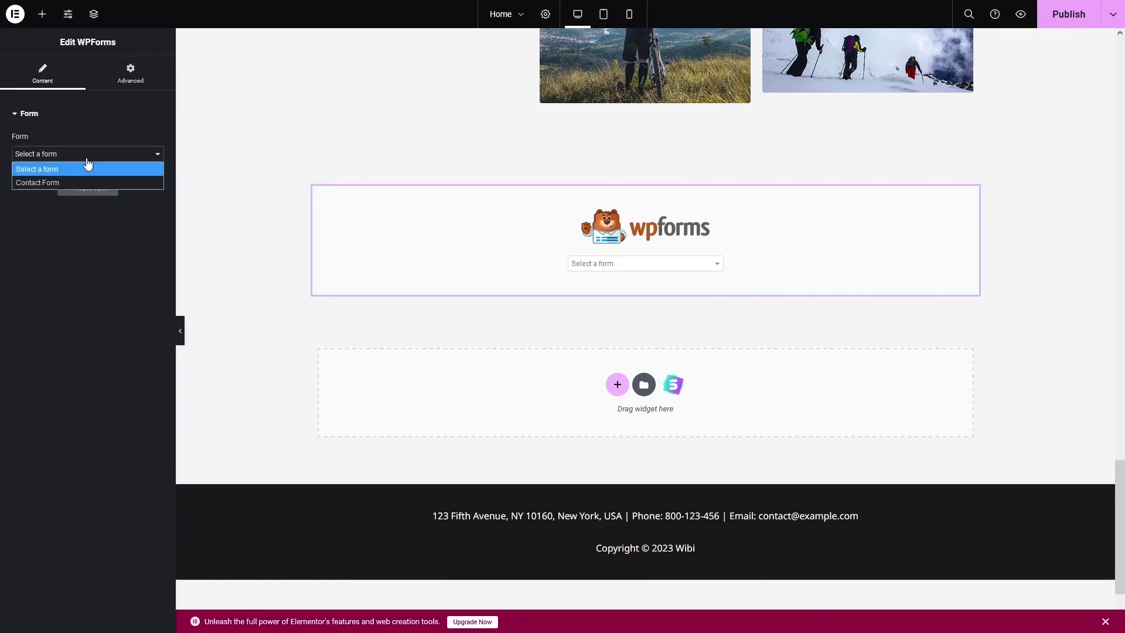
pyautogui.click(36, 183)
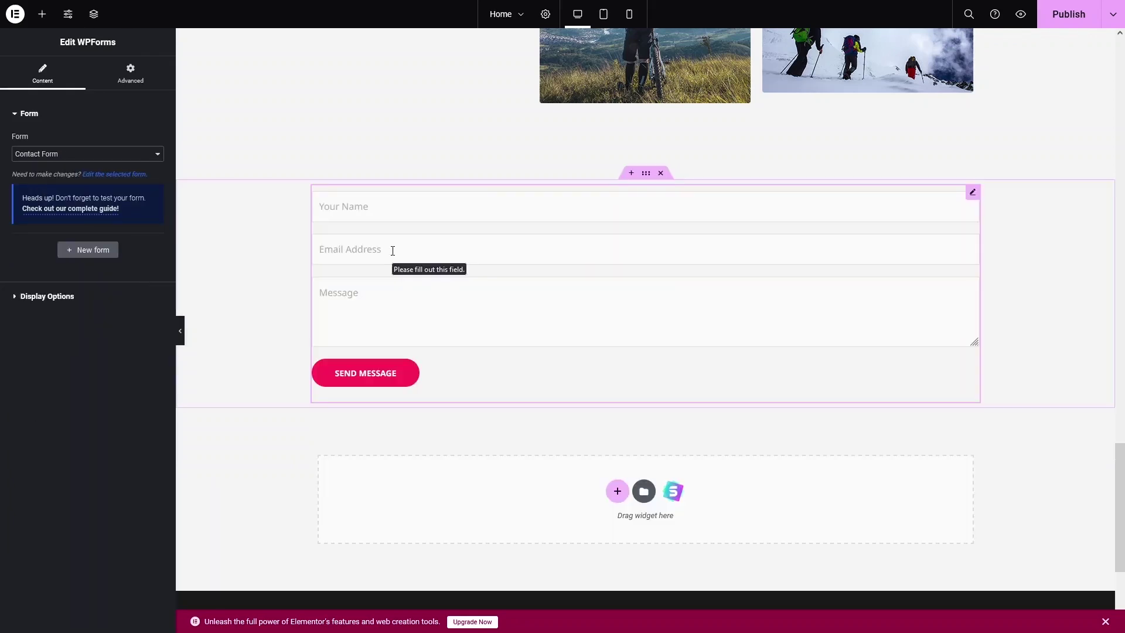
pyautogui.click(89, 252)
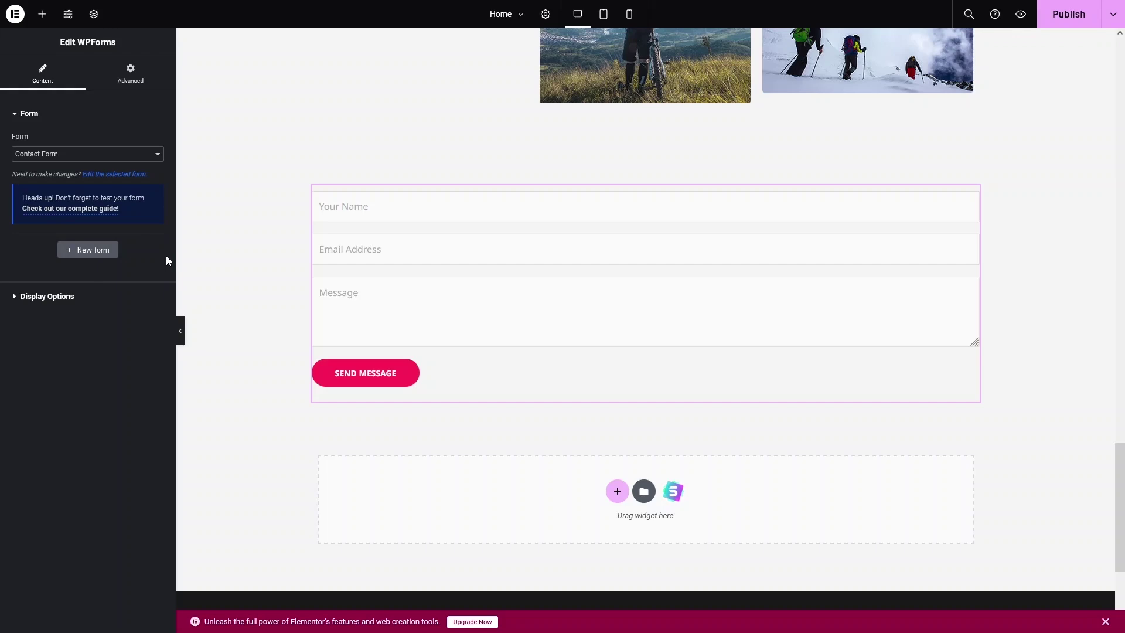
# - Open the Contact Form in the WPForms builder, add a Single Line Text field, then delete it
pyautogui.click(112, 174)
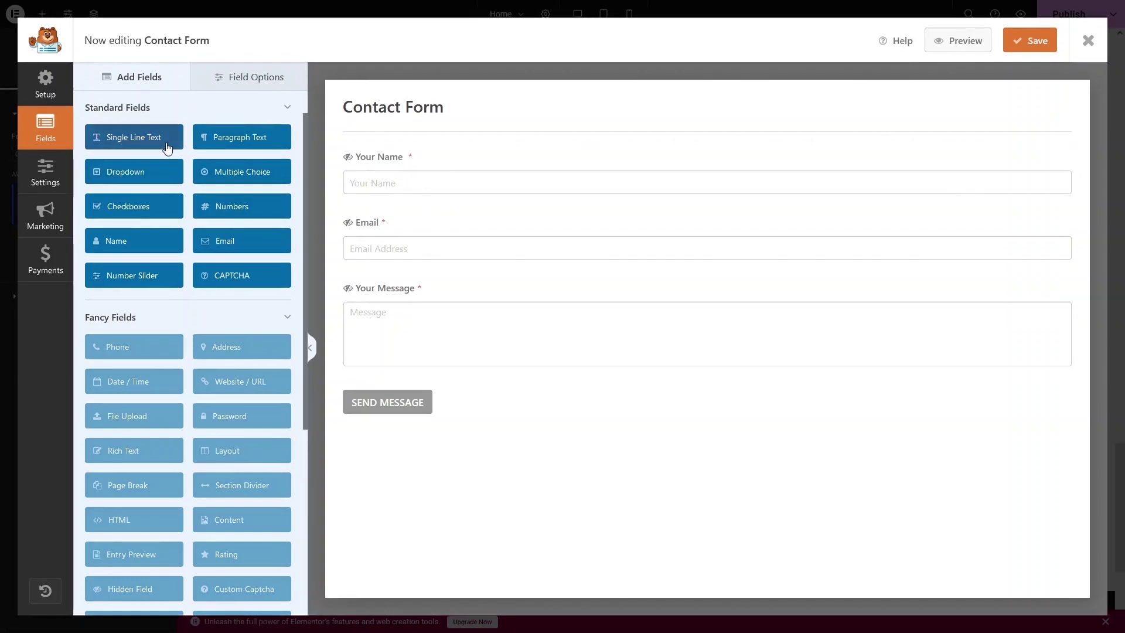
pyautogui.scroll(-2, 233, 175)
pyautogui.scroll(3, 233, 175)
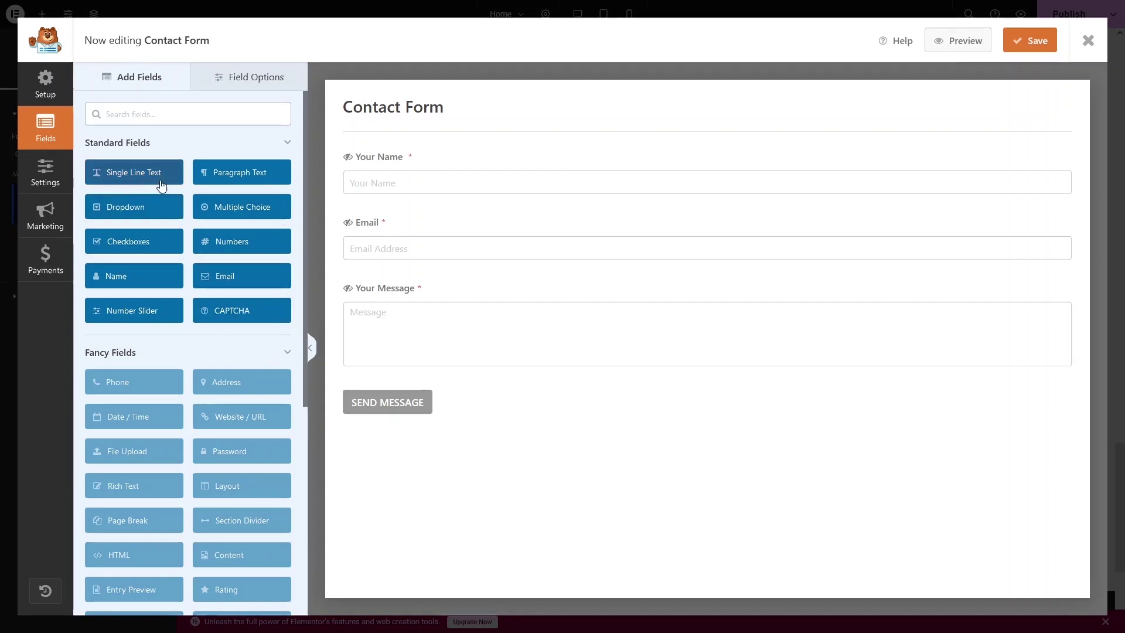
pyautogui.click(240, 270)
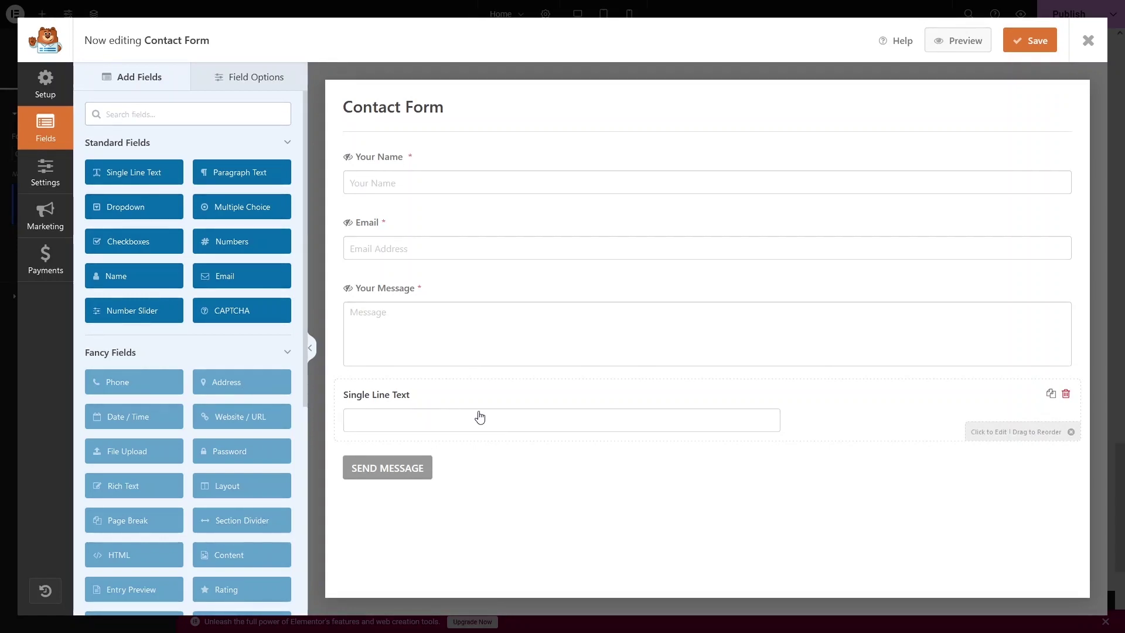
pyautogui.click(1065, 394)
pyautogui.click(533, 354)
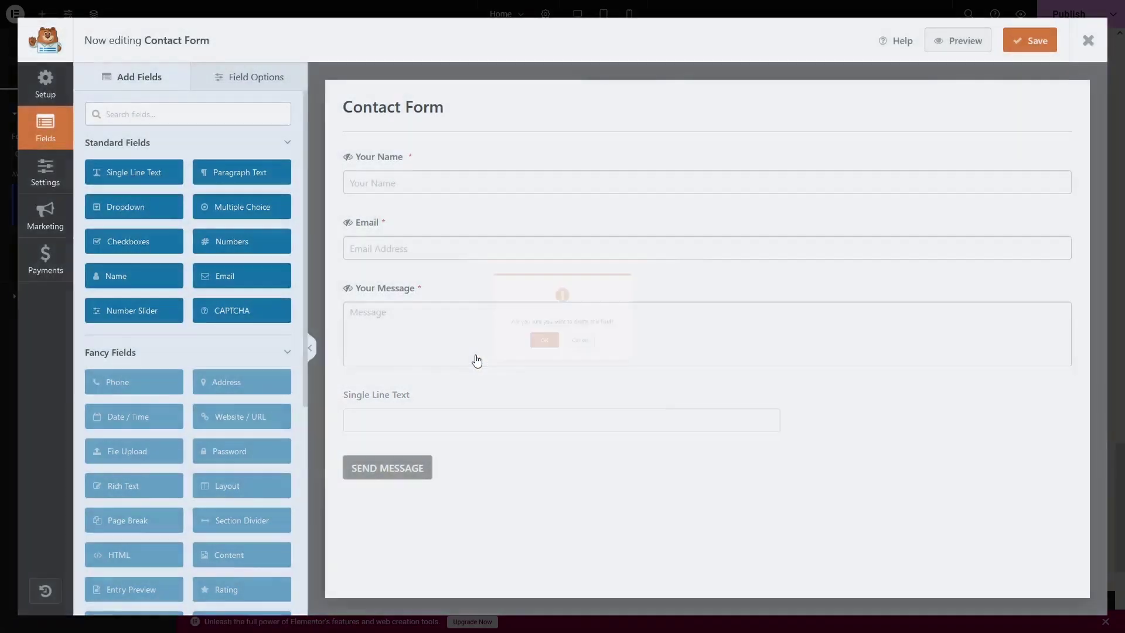
# - Review the Your Name field's label and keep its name format as Simple
pyautogui.click(460, 166)
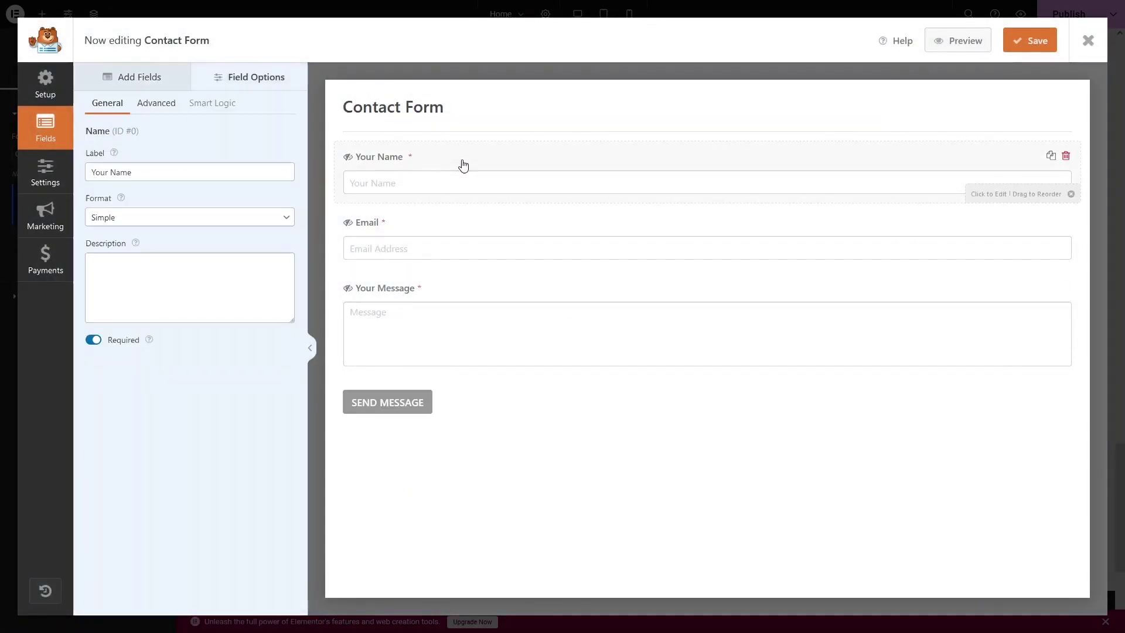
pyautogui.click(173, 177)
pyautogui.moveTo(137, 173); pyautogui.dragTo(91, 173)
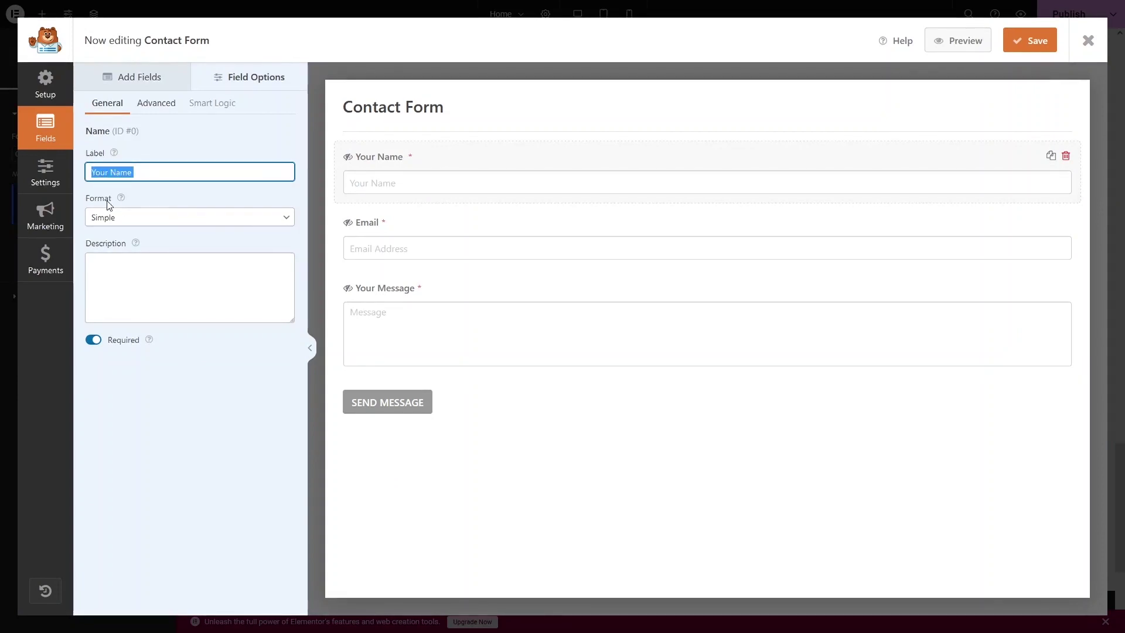
pyautogui.click(167, 222)
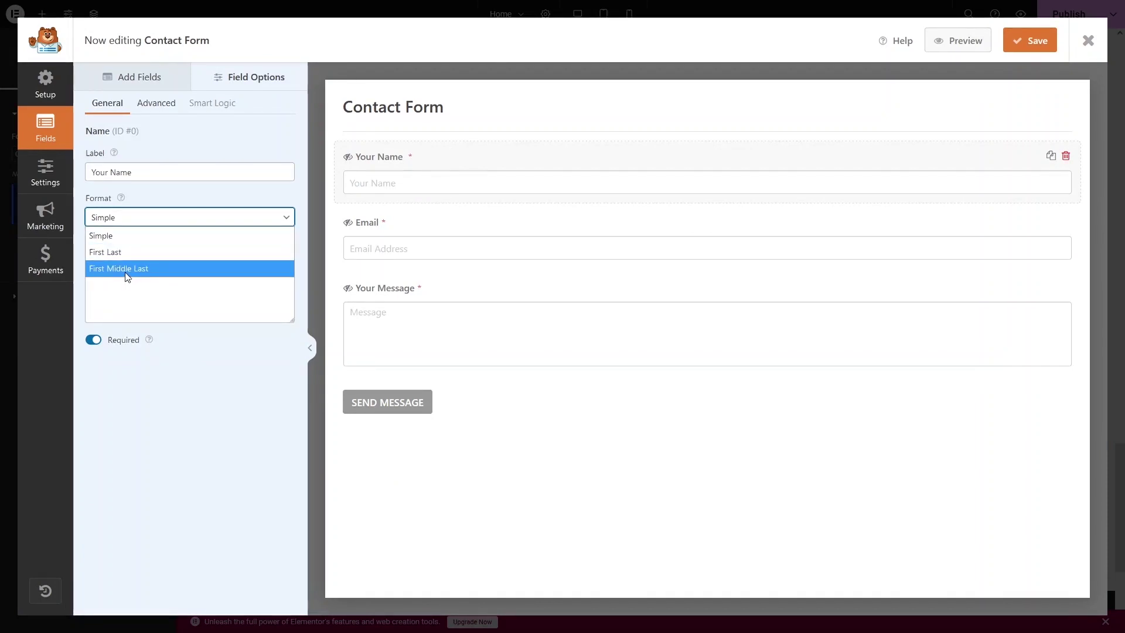
pyautogui.click(170, 300)
pyautogui.click(170, 300)
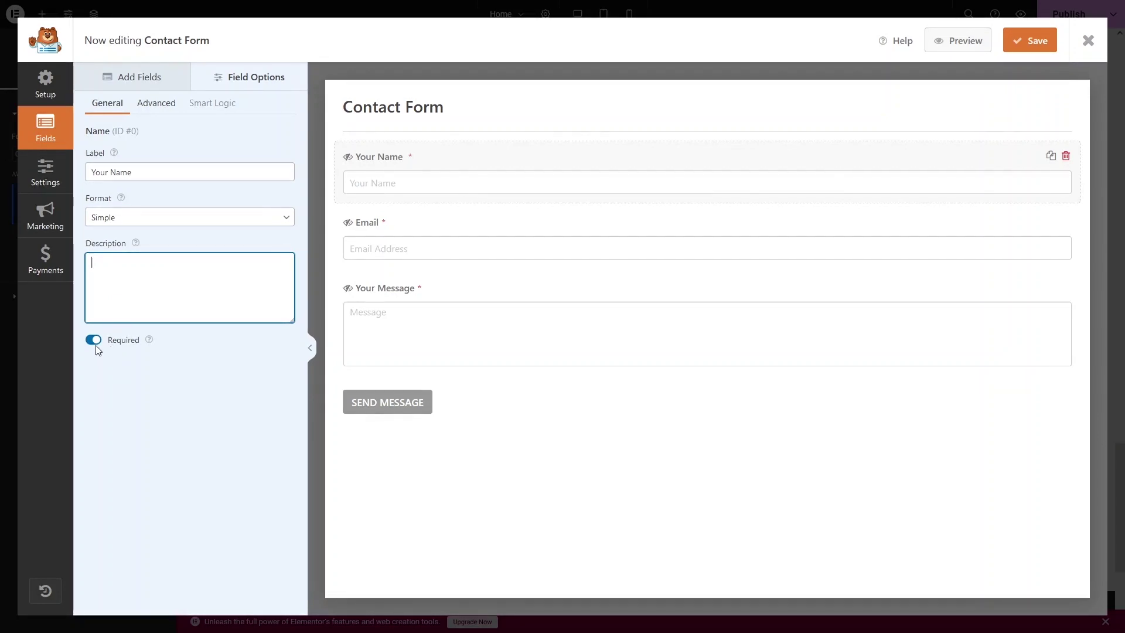
# - Check the Email field's advanced options, dismiss the Smart Logic PRO notice, then save and close the form
pyautogui.click(423, 243)
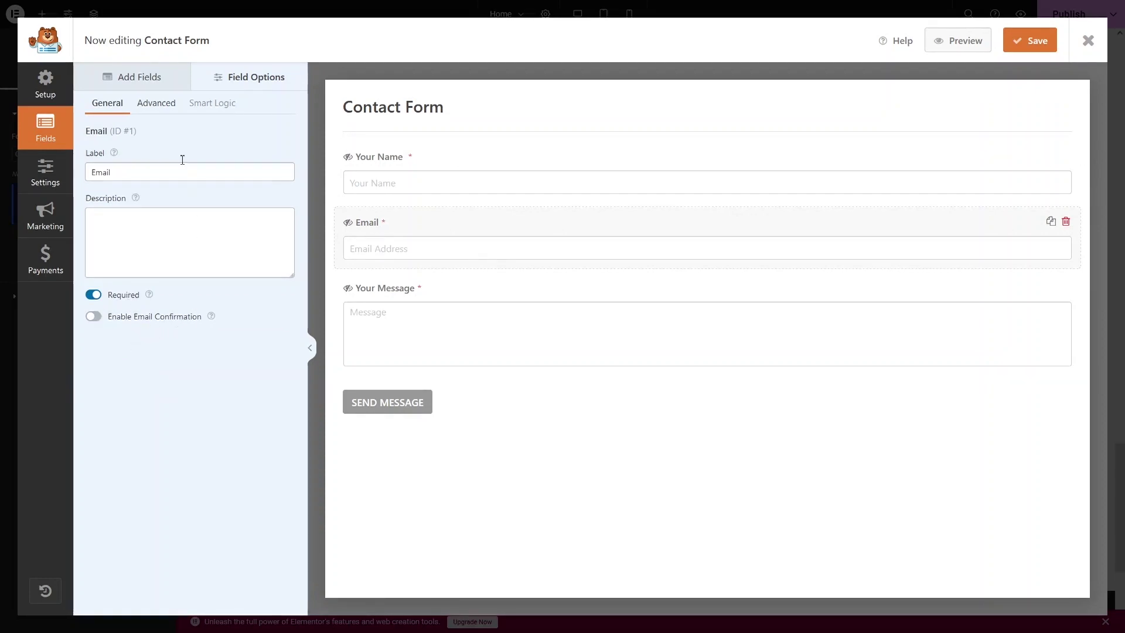
pyautogui.click(163, 109)
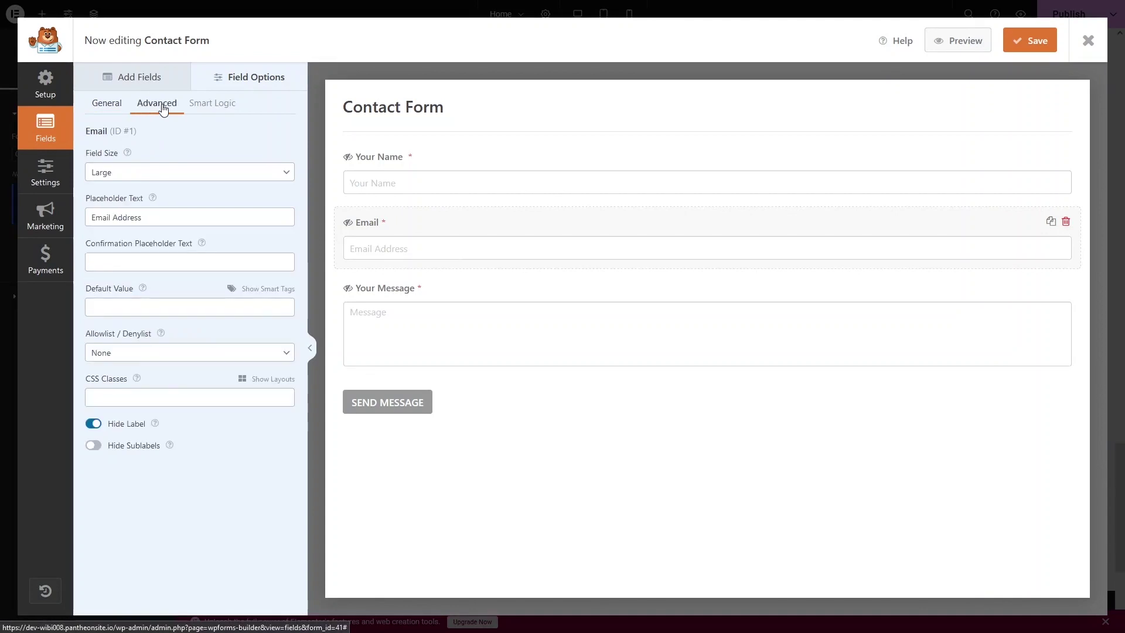
pyautogui.click(219, 111)
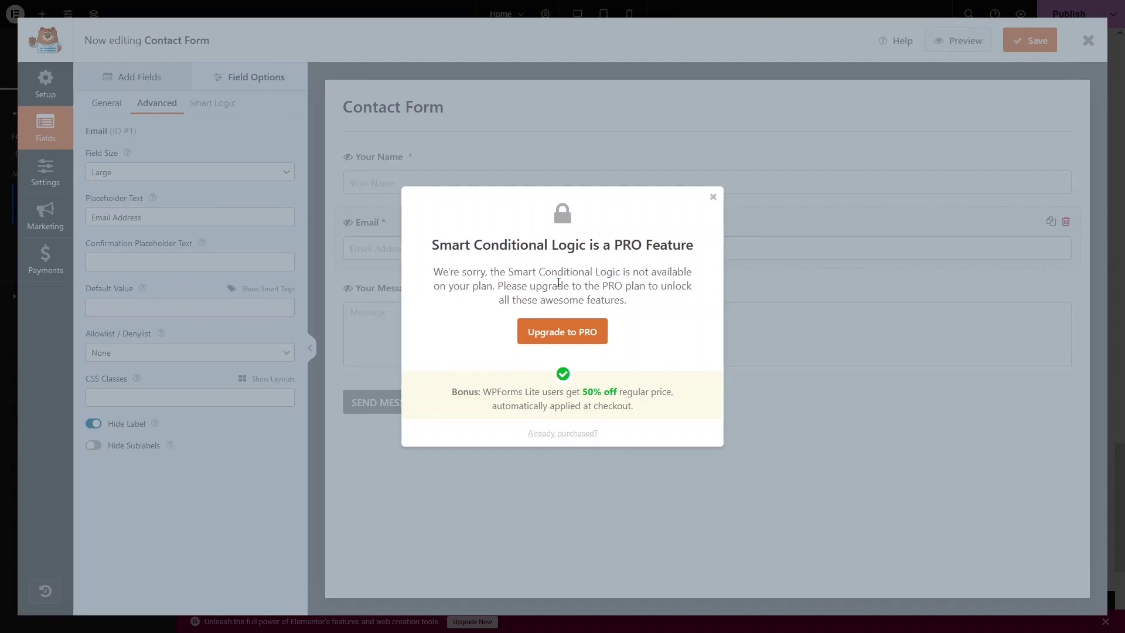
pyautogui.click(713, 198)
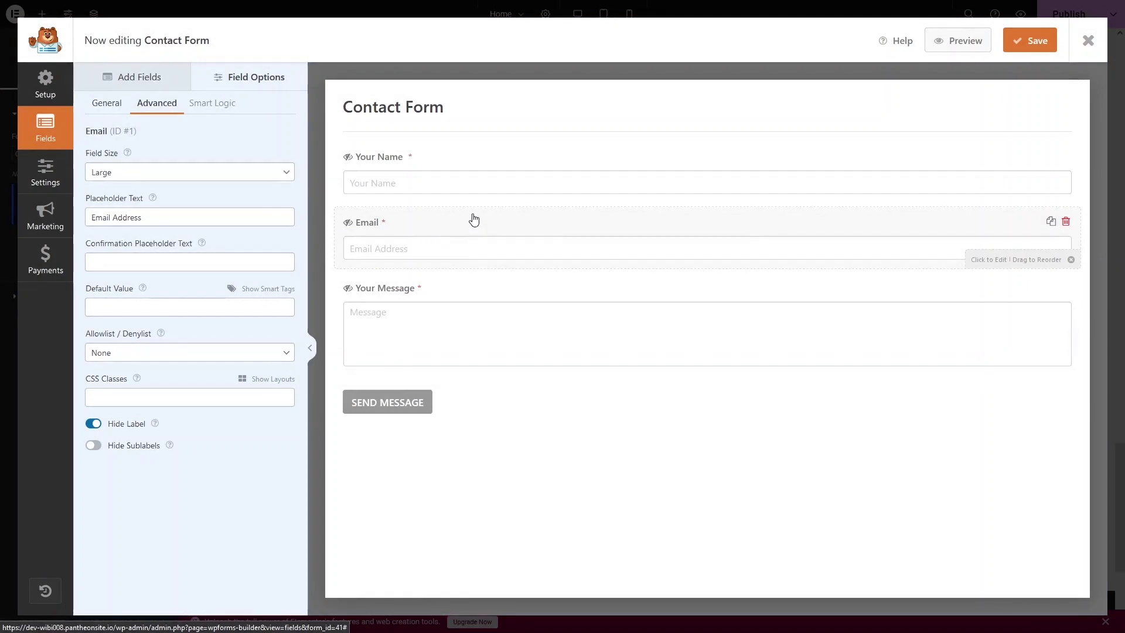
pyautogui.click(1031, 40)
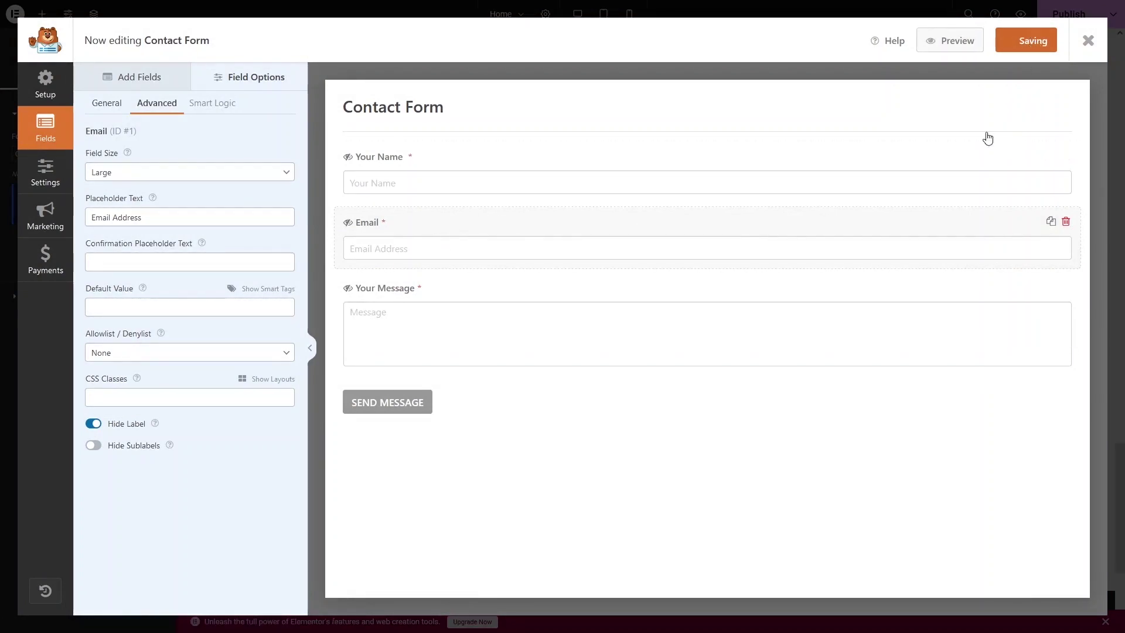
pyautogui.click(1087, 40)
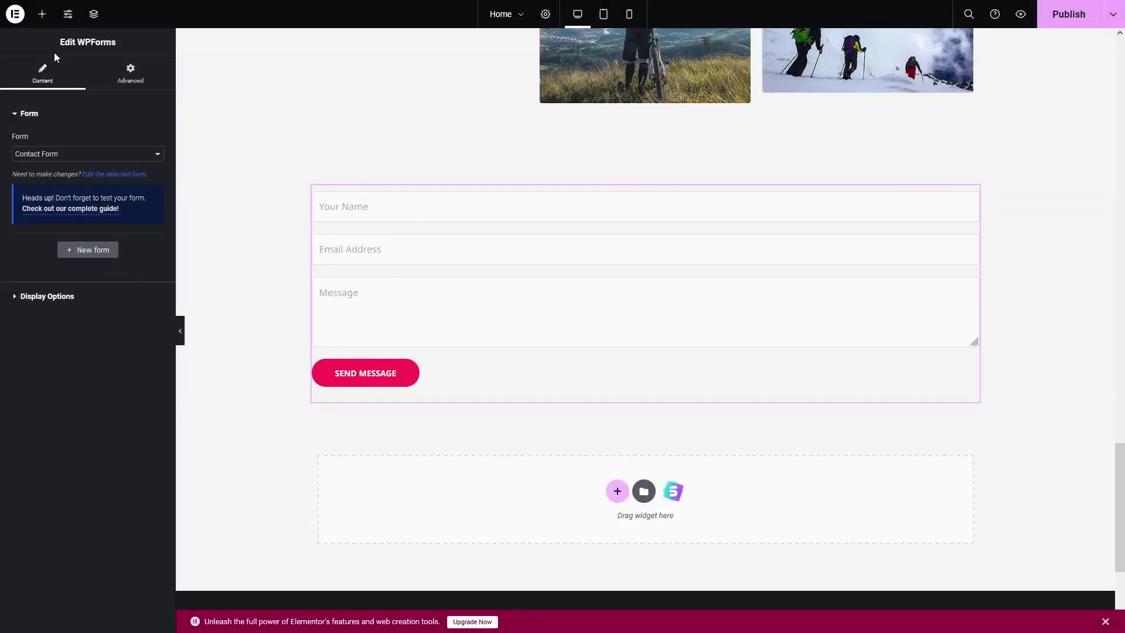
# - Place a Heading widget above the form, title it 'Contact Us' and center-align it
pyautogui.click(42, 14)
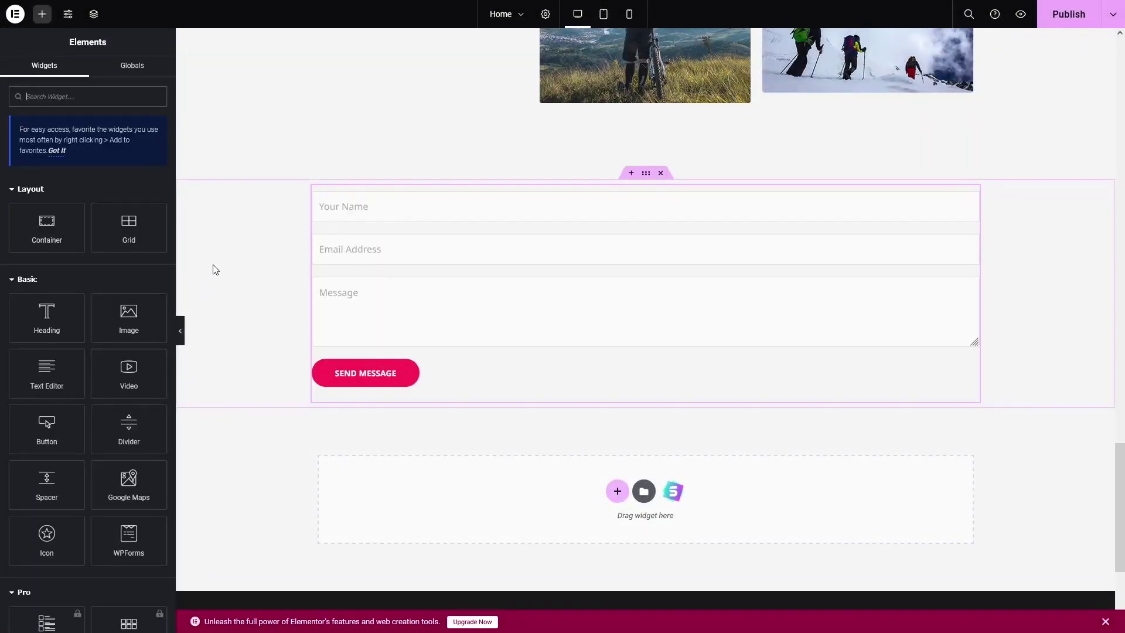
pyautogui.moveTo(47, 316); pyautogui.dragTo(574, 191)
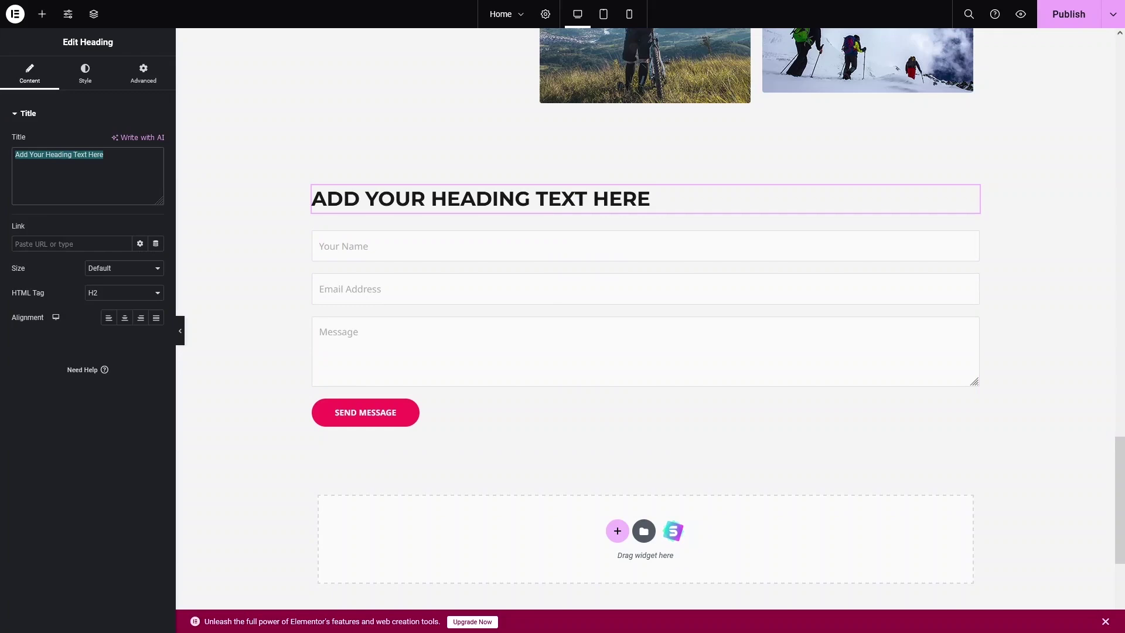
pyautogui.write('Contact Us')
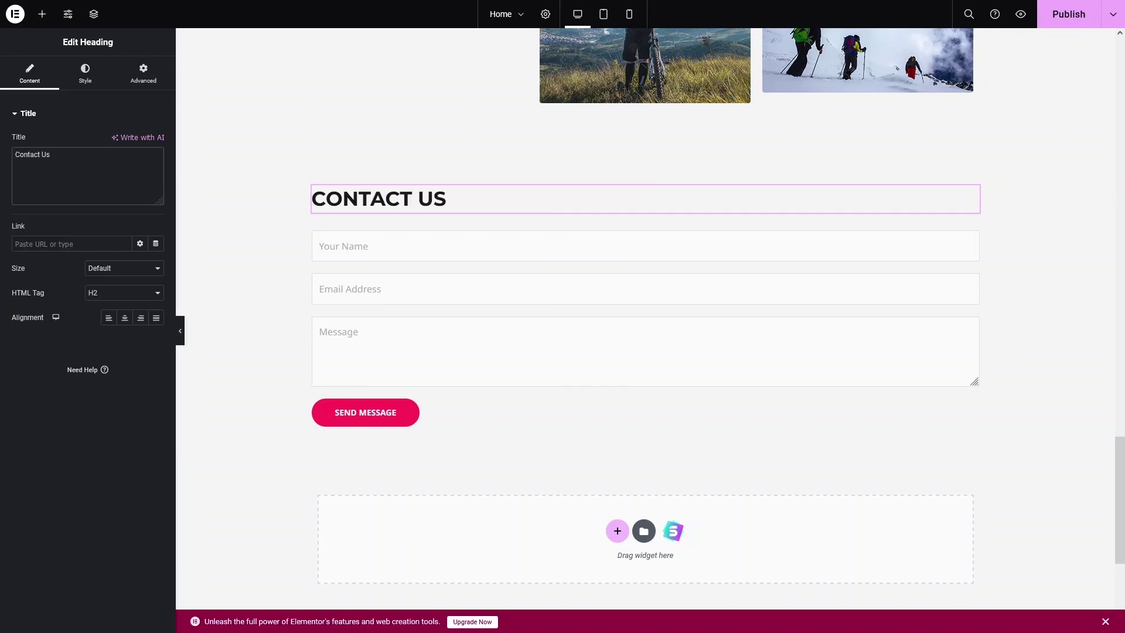
pyautogui.click(123, 321)
pyautogui.scroll(-1, 255, 266)
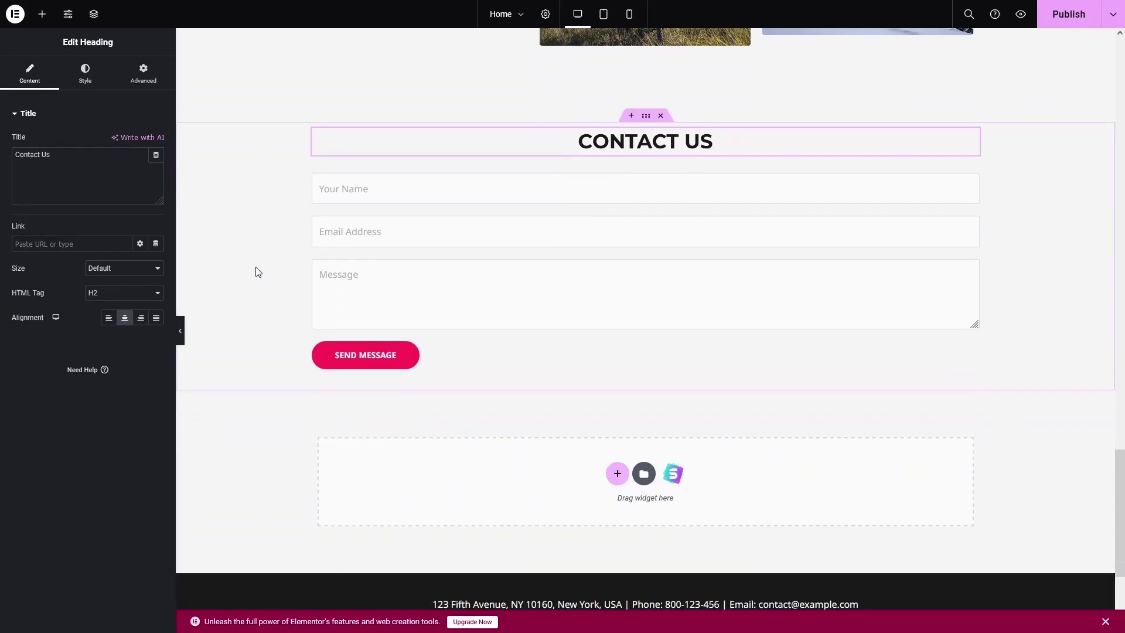
pyautogui.scroll(1, 255, 267)
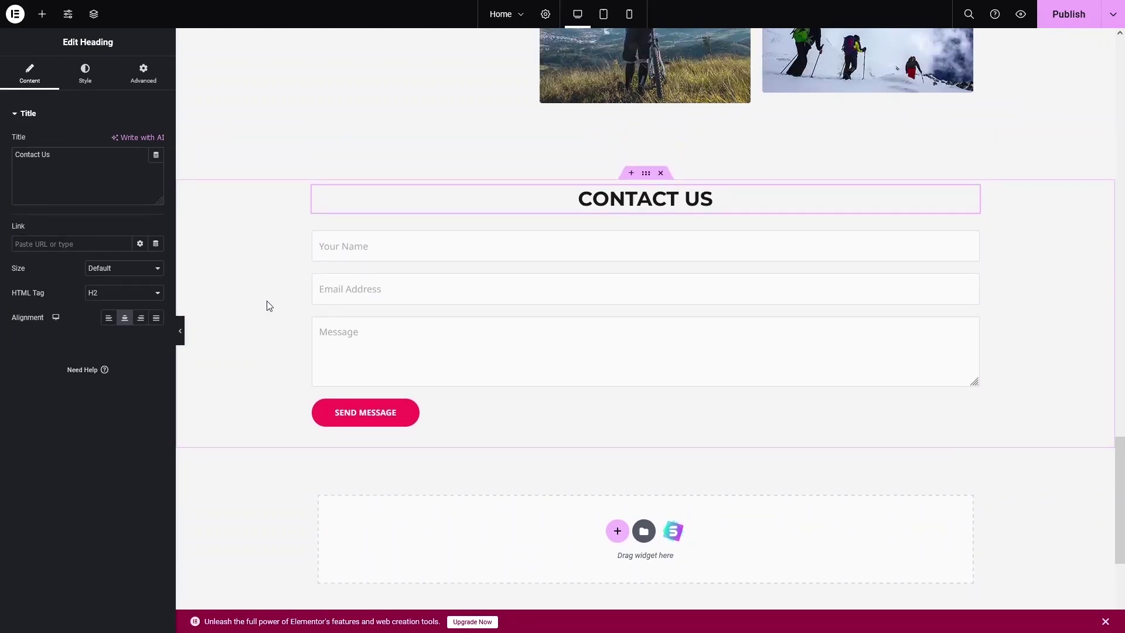
pyautogui.scroll(15, 267, 301)
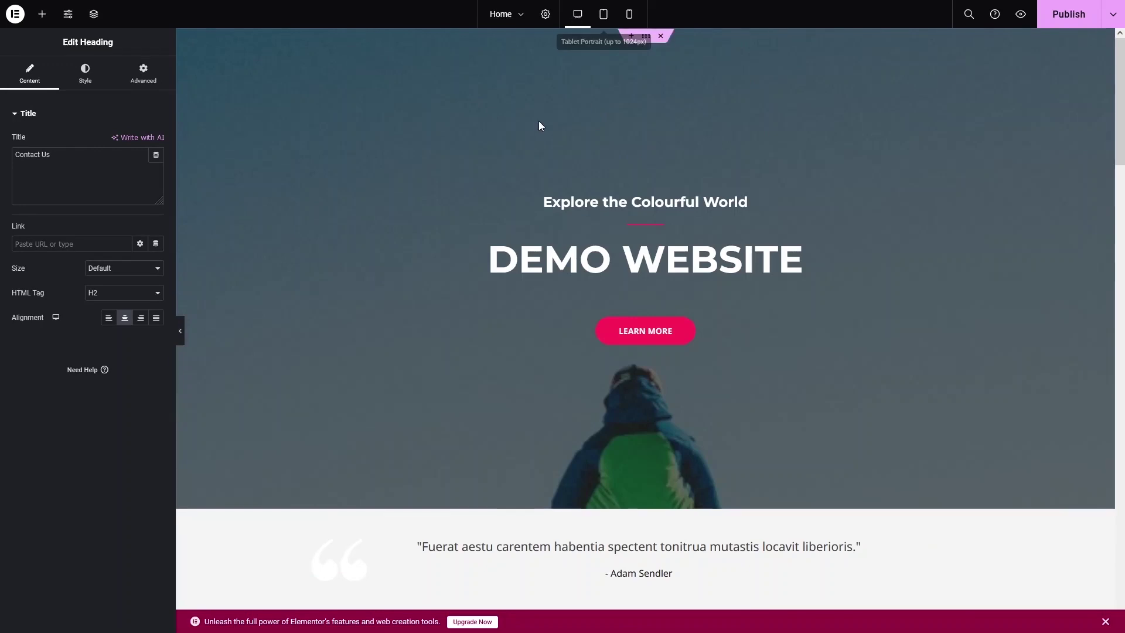
pyautogui.click(604, 14)
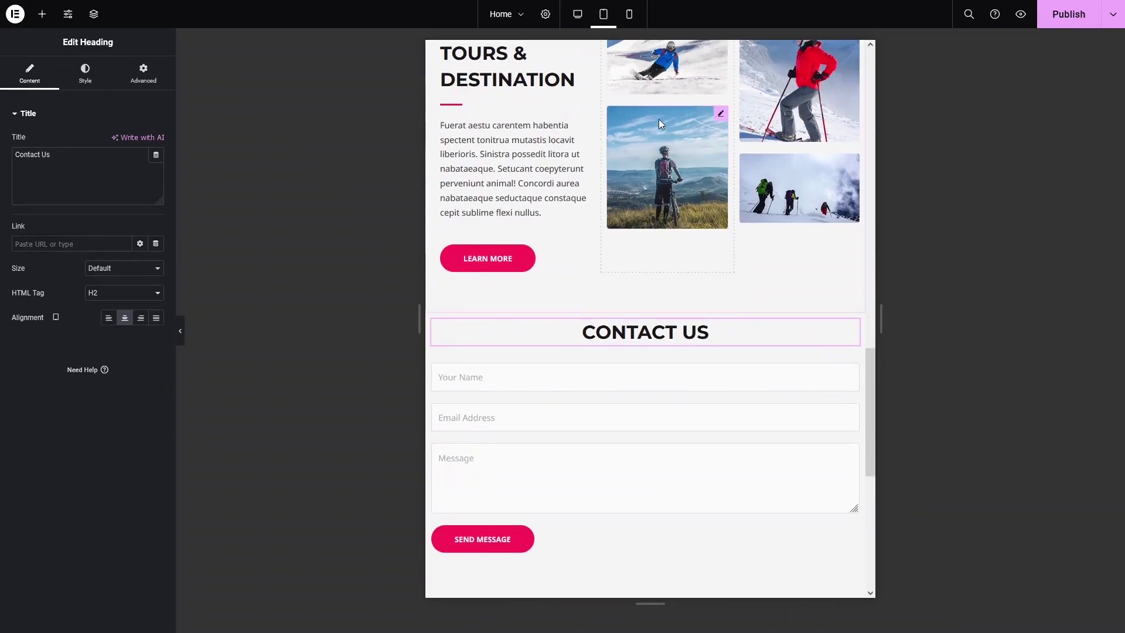
pyautogui.scroll(15, 592, 259)
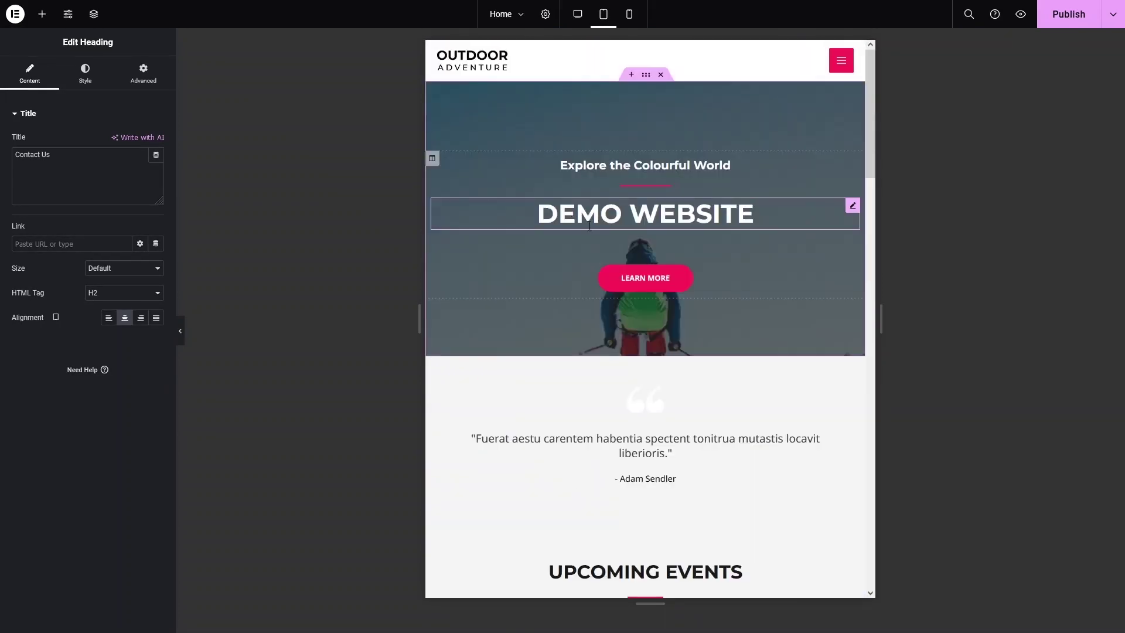
pyautogui.click(629, 17)
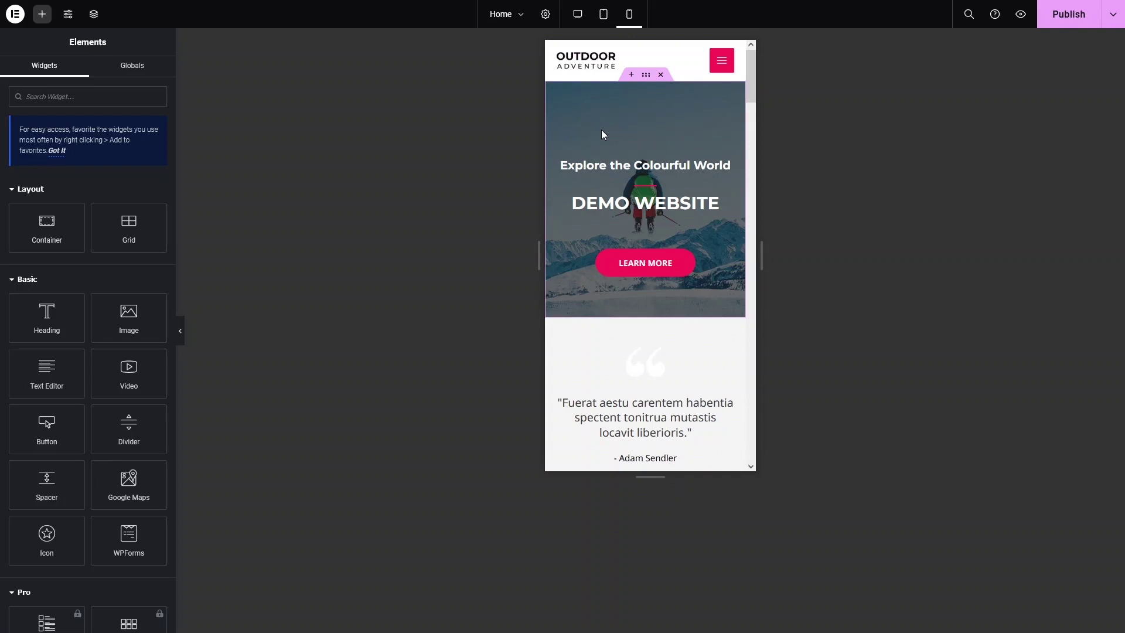
pyautogui.click(579, 15)
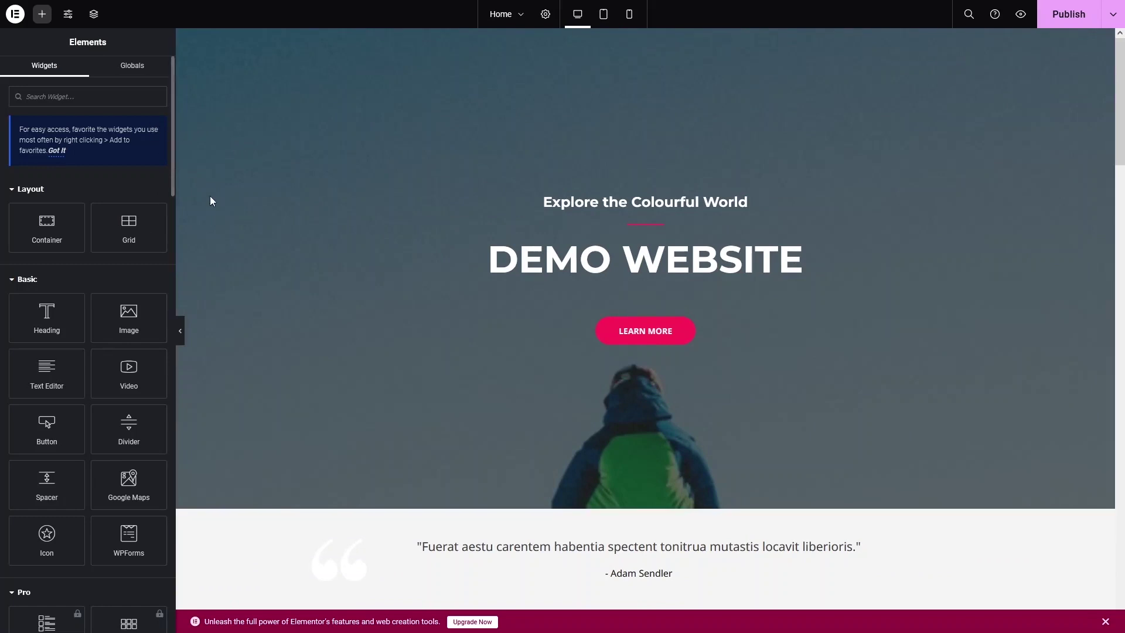
# - Glance at Site Settings, close them, and open the Elementor logo menu
pyautogui.click(68, 17)
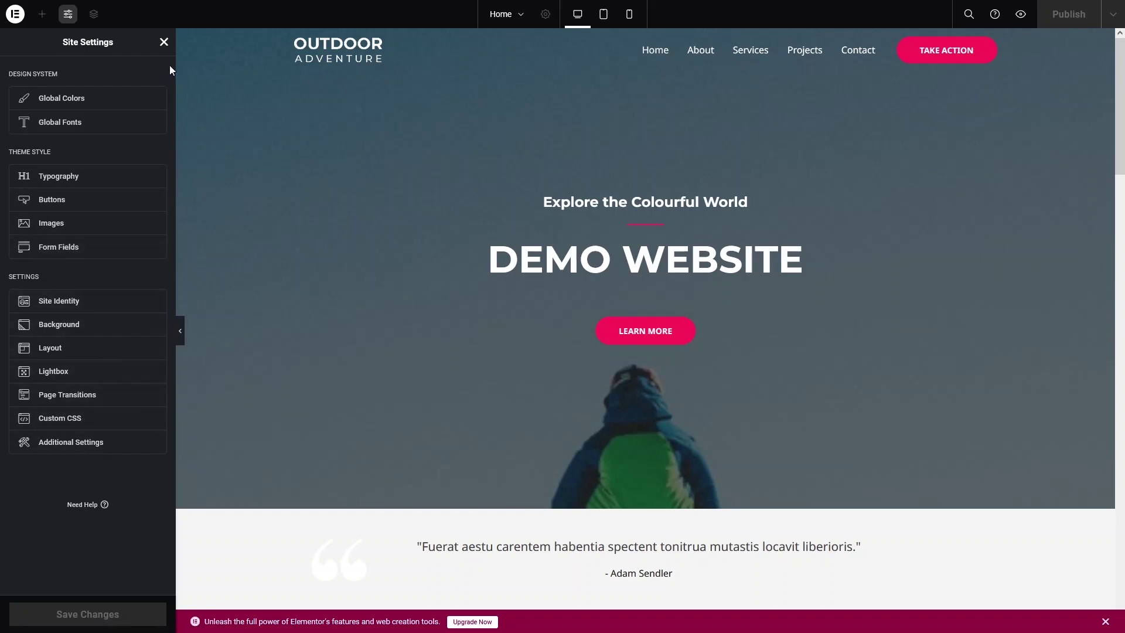
pyautogui.click(164, 42)
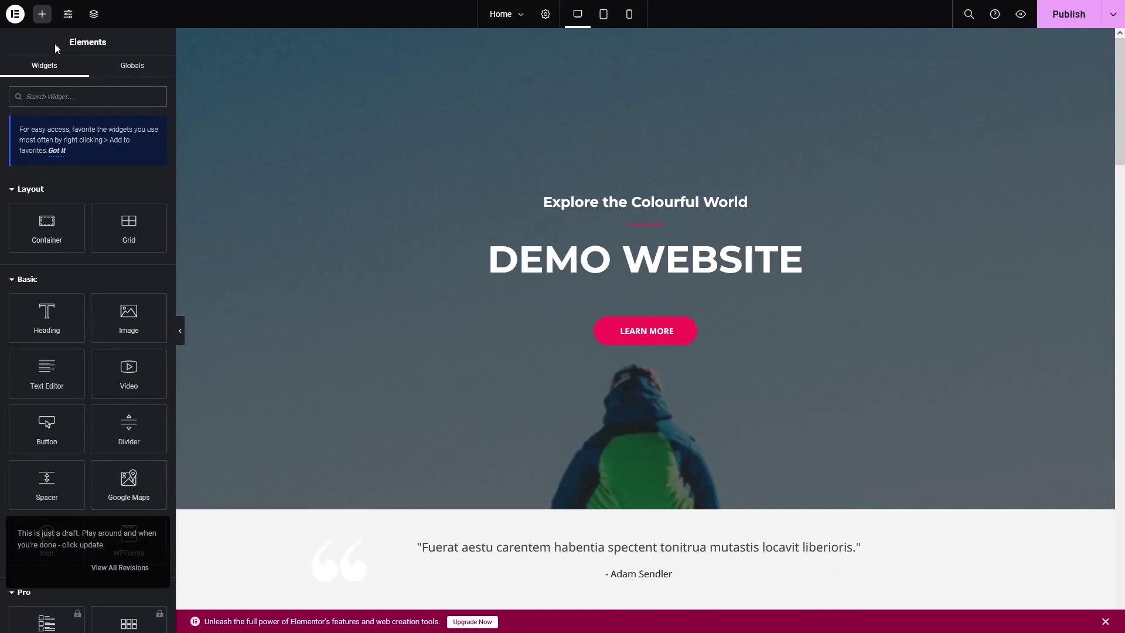
pyautogui.click(14, 16)
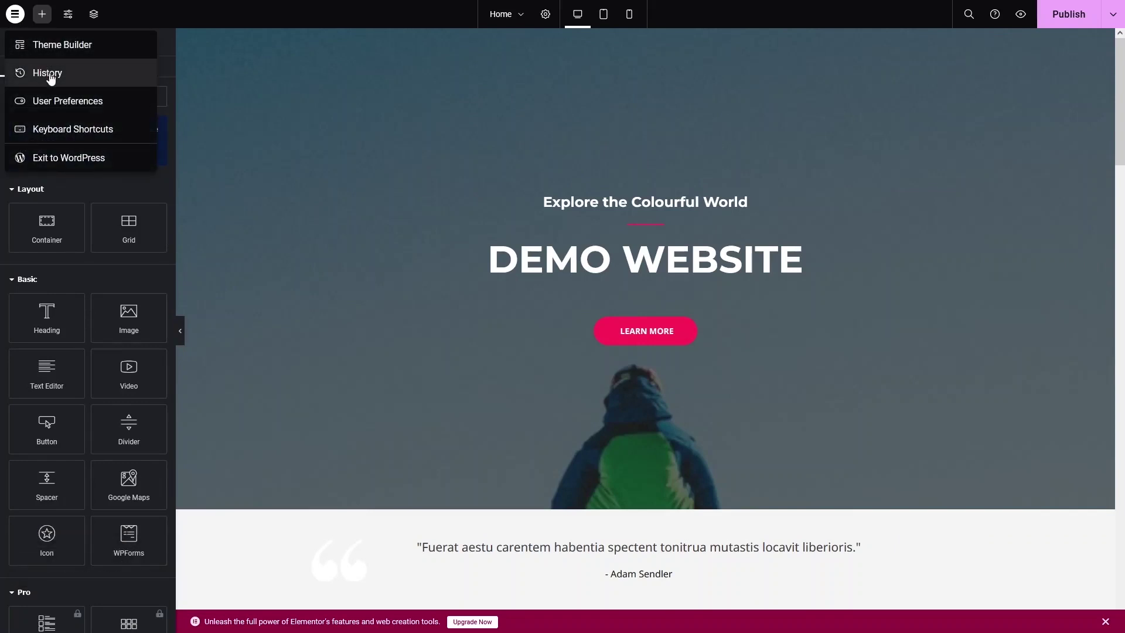
# - View the page's History revisions list, then return to the Elements widget panel
pyautogui.click(98, 82)
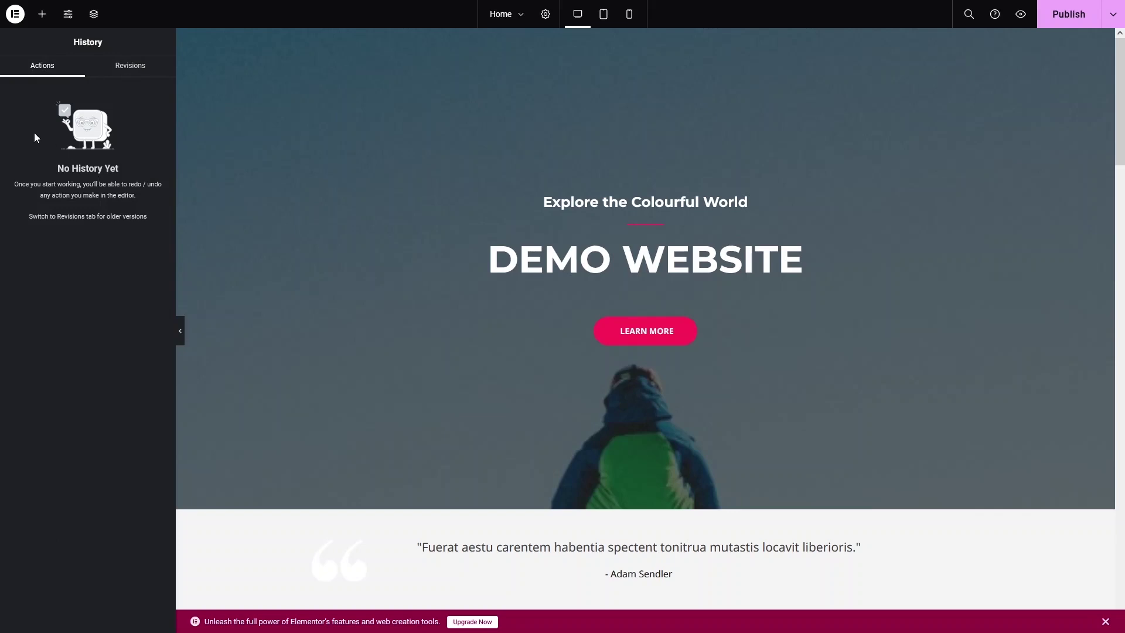
pyautogui.click(120, 73)
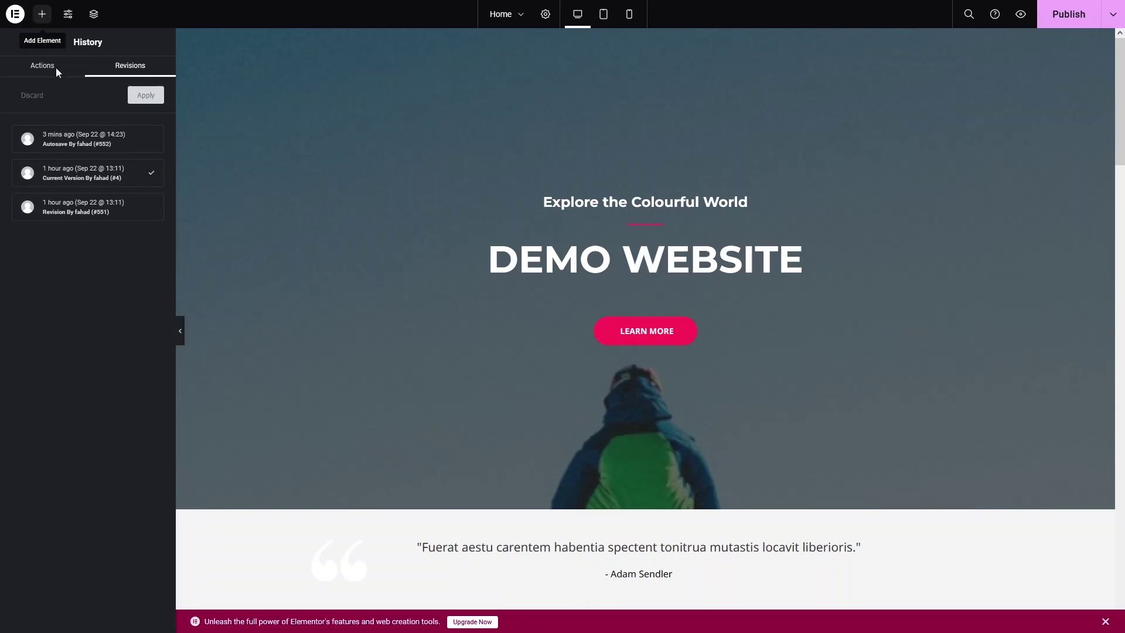
pyautogui.click(40, 15)
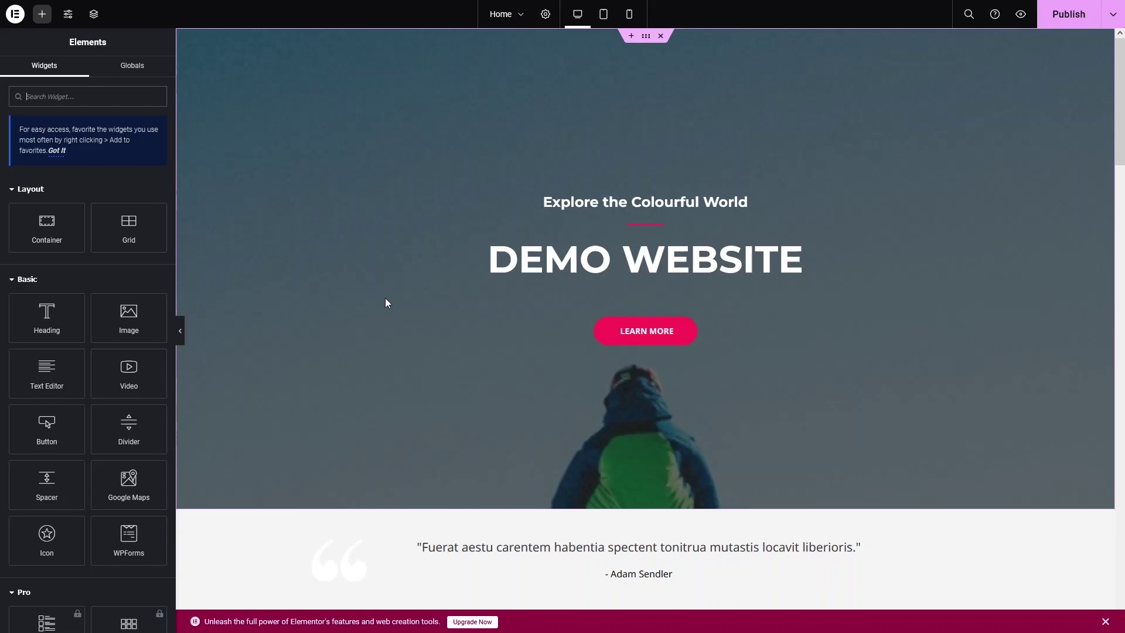
# - Give the quote section the CSS ID 'testimonial' in its Advanced settings
pyautogui.scroll(-4, 384, 302)
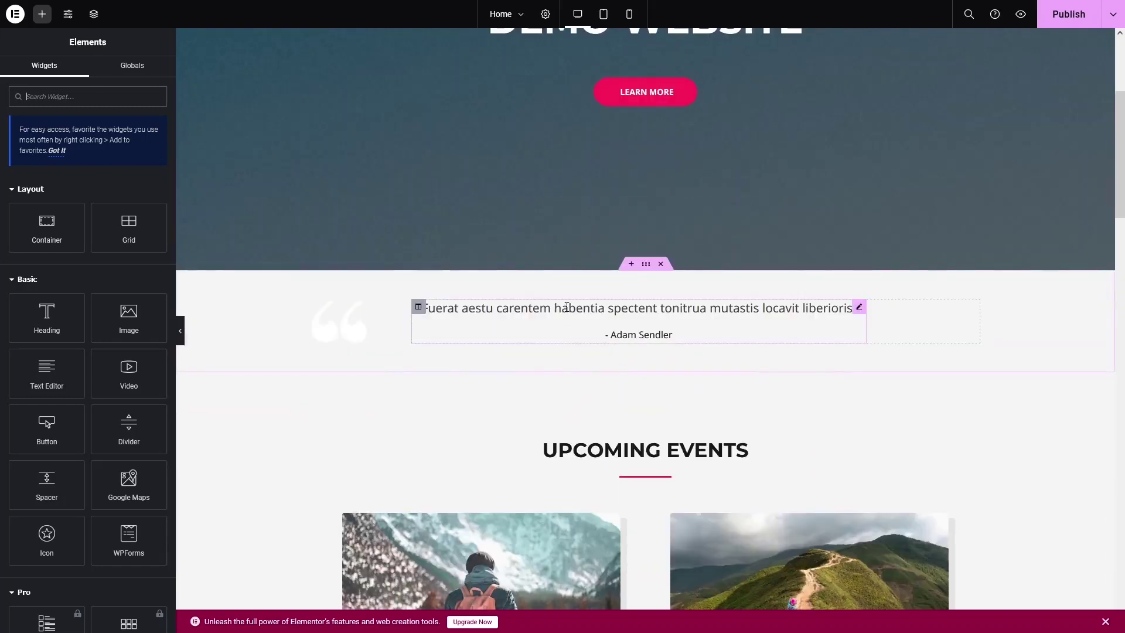
pyautogui.click(645, 267)
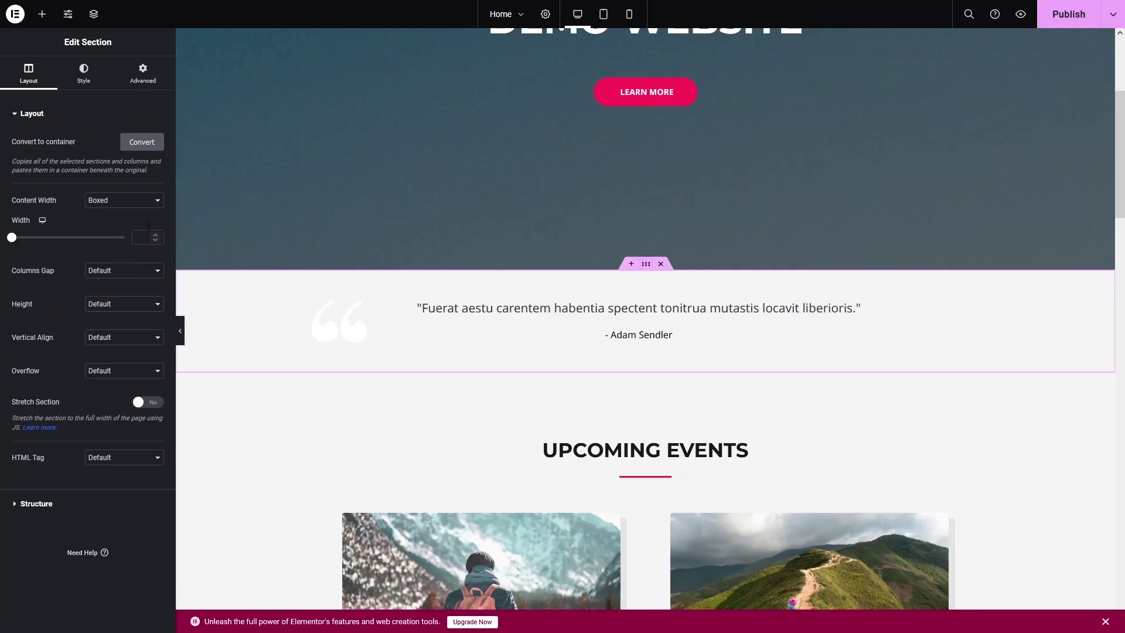
pyautogui.click(144, 82)
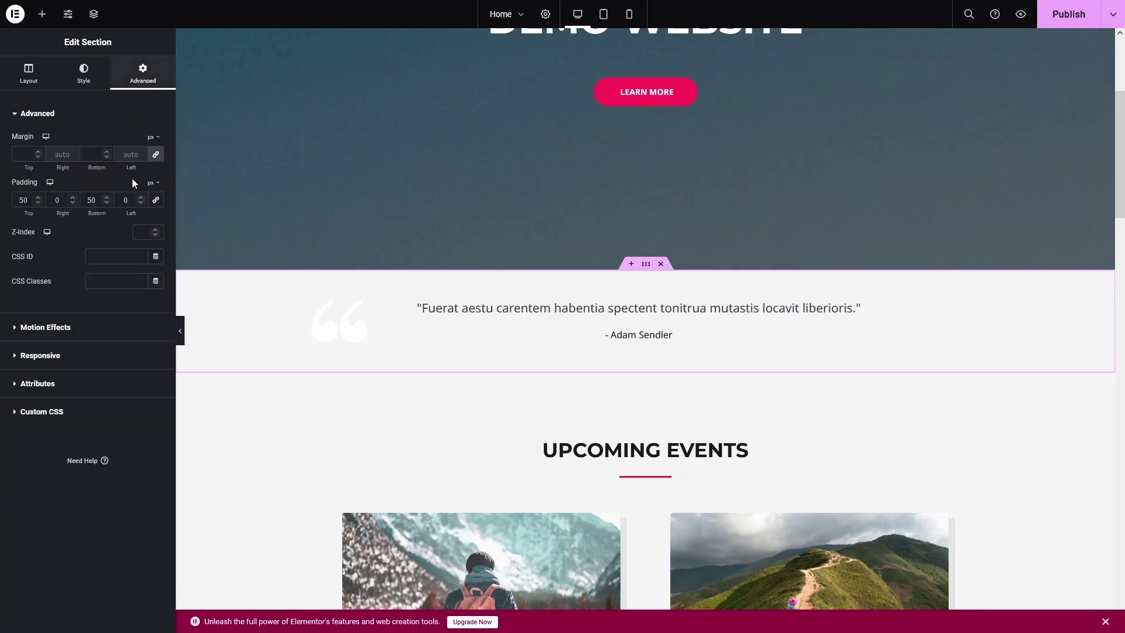
pyautogui.click(110, 259)
pyautogui.write('@testimonial')
pyautogui.scroll(-2, 257, 385)
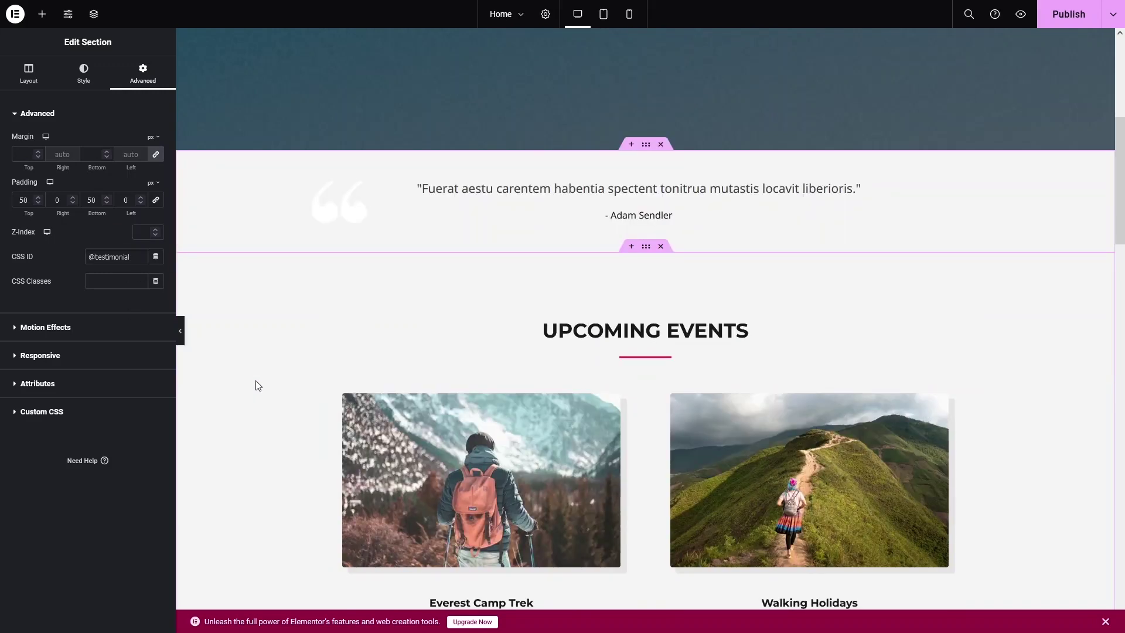
# - Set the Upcoming Events section's CSS ID to 'upcomingevents'
pyautogui.click(646, 246)
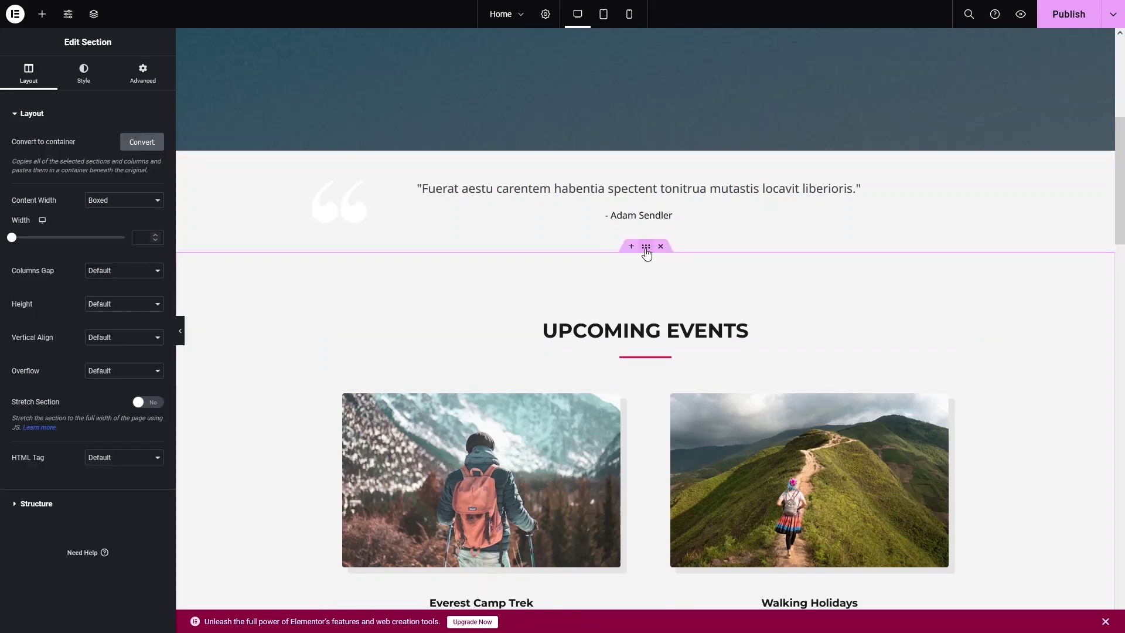
pyautogui.click(143, 82)
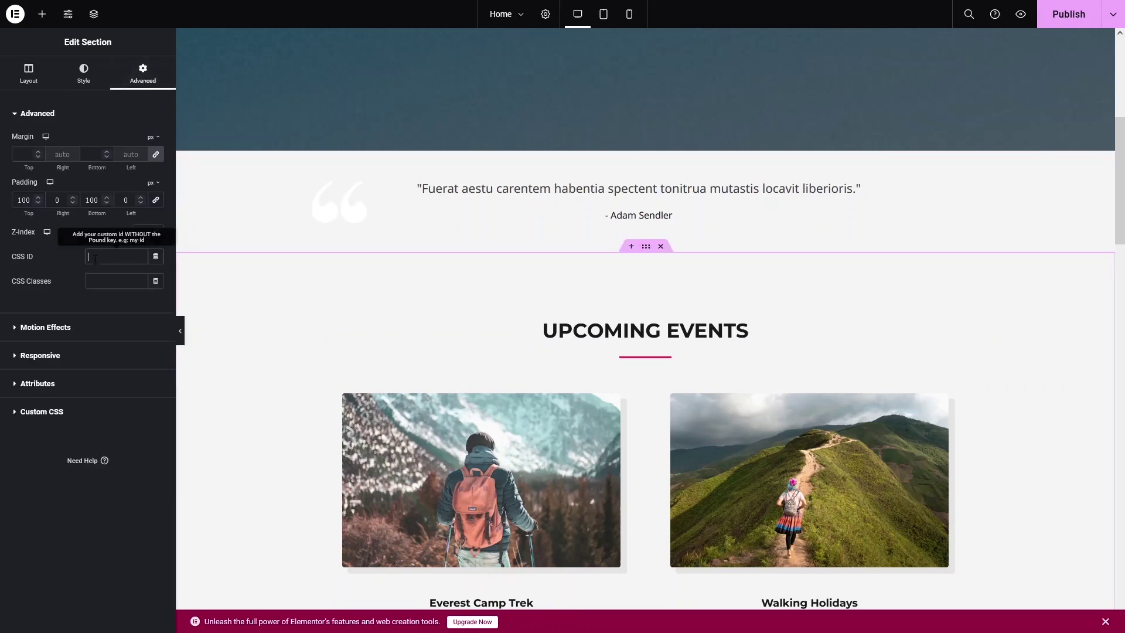
pyautogui.write('upcomingevents')
pyautogui.scroll(-9, 369, 260)
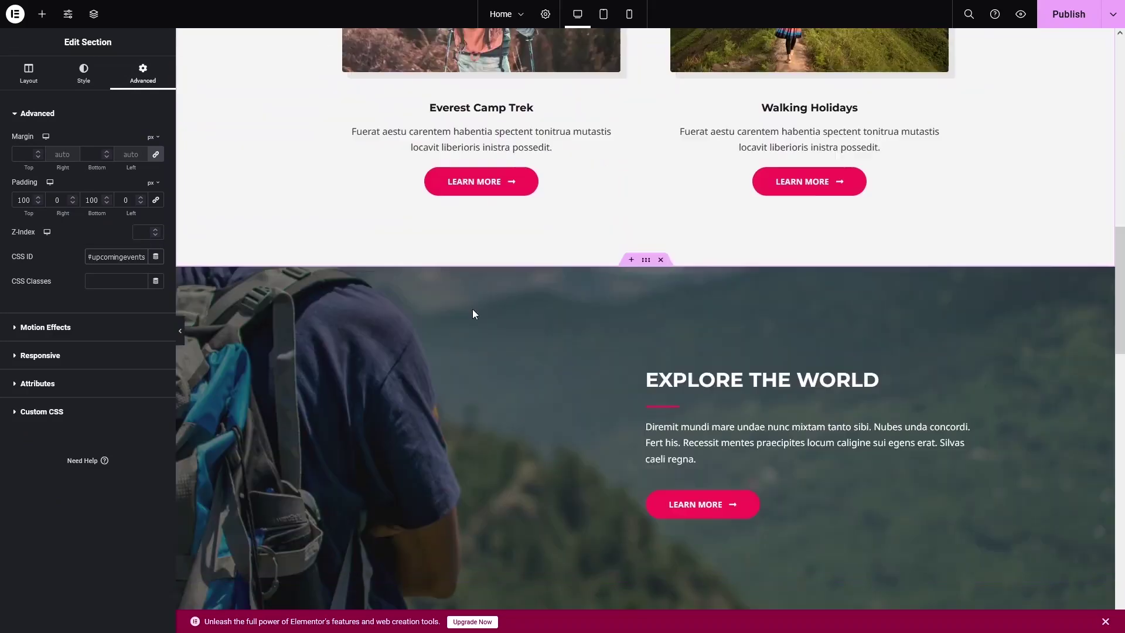
pyautogui.scroll(-1, 635, 262)
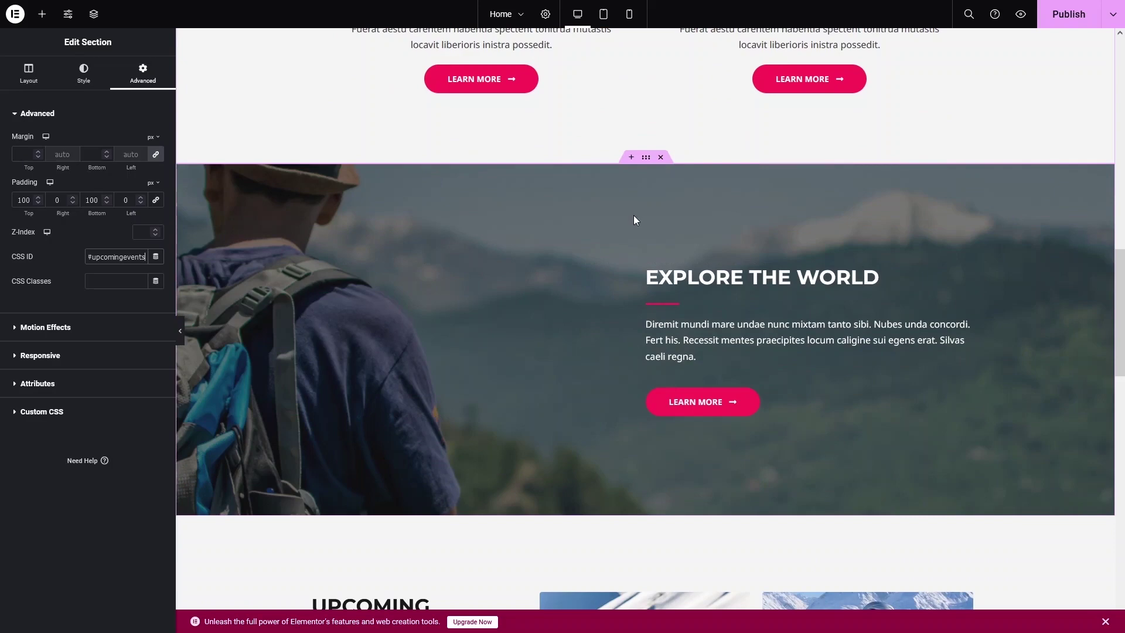
pyautogui.scroll(-6, 592, 231)
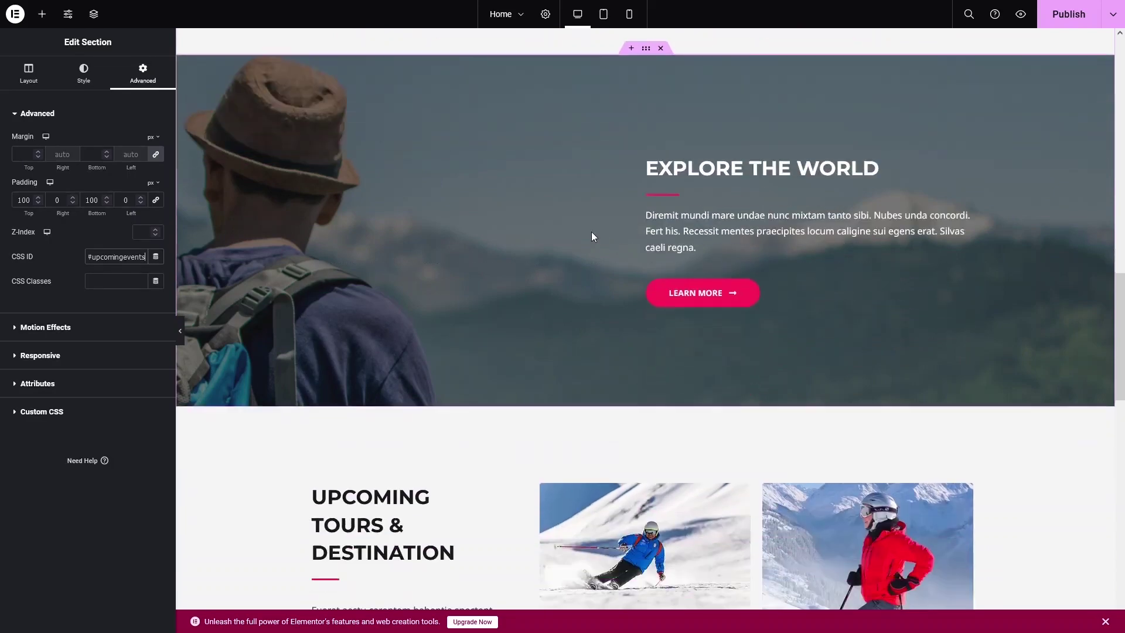
pyautogui.scroll(-1, 592, 231)
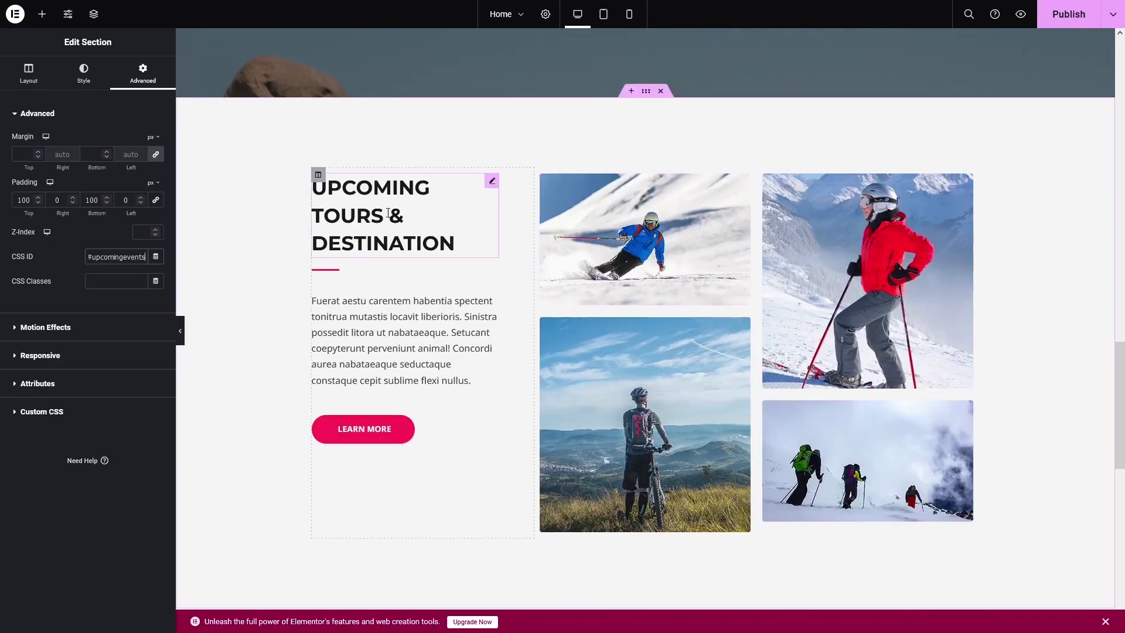
pyautogui.click(647, 93)
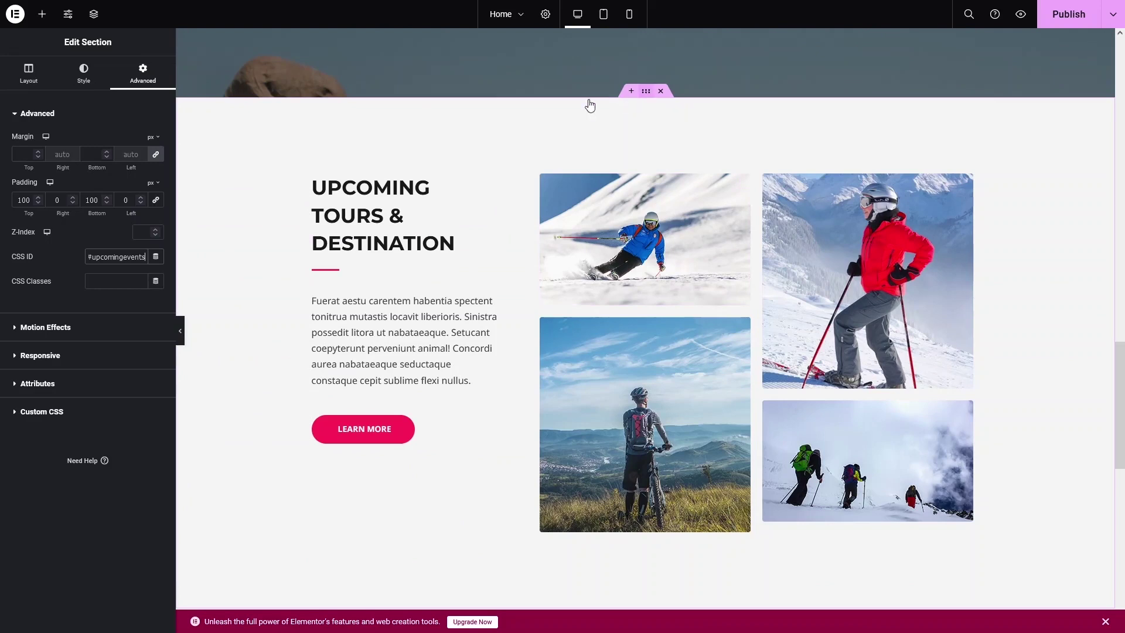
# - Set the Upcoming Tours & Destination section's CSS ID to 'tours&destination'
pyautogui.click(143, 74)
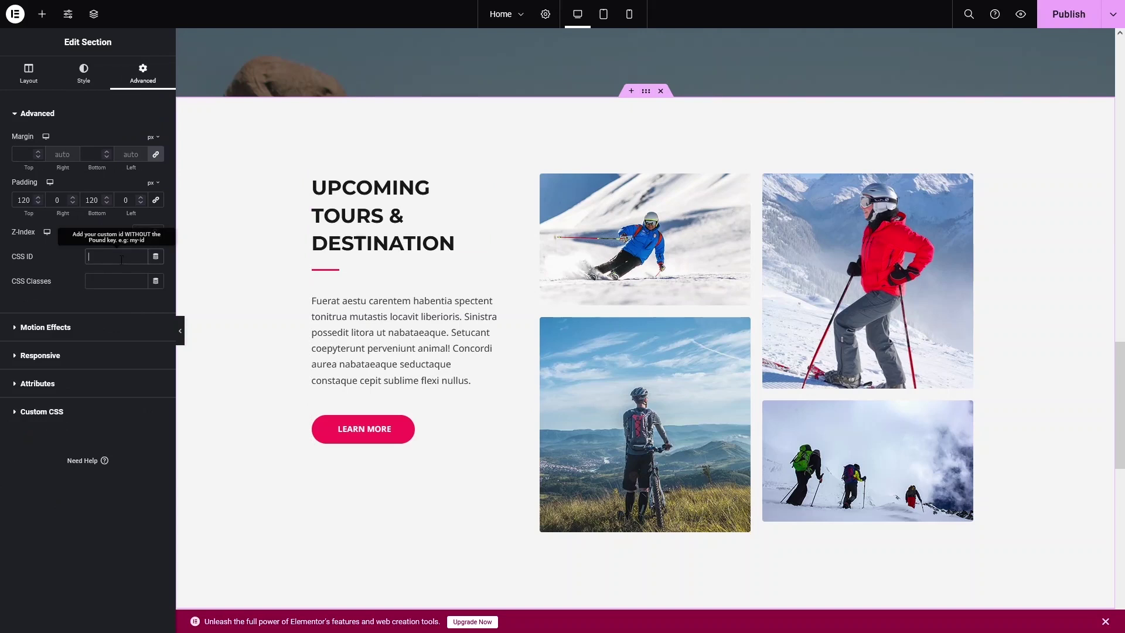
pyautogui.write('tours')
pyautogui.write('&')
pyautogui.write('destination')
pyautogui.write('#')
pyautogui.scroll(-6, 294, 307)
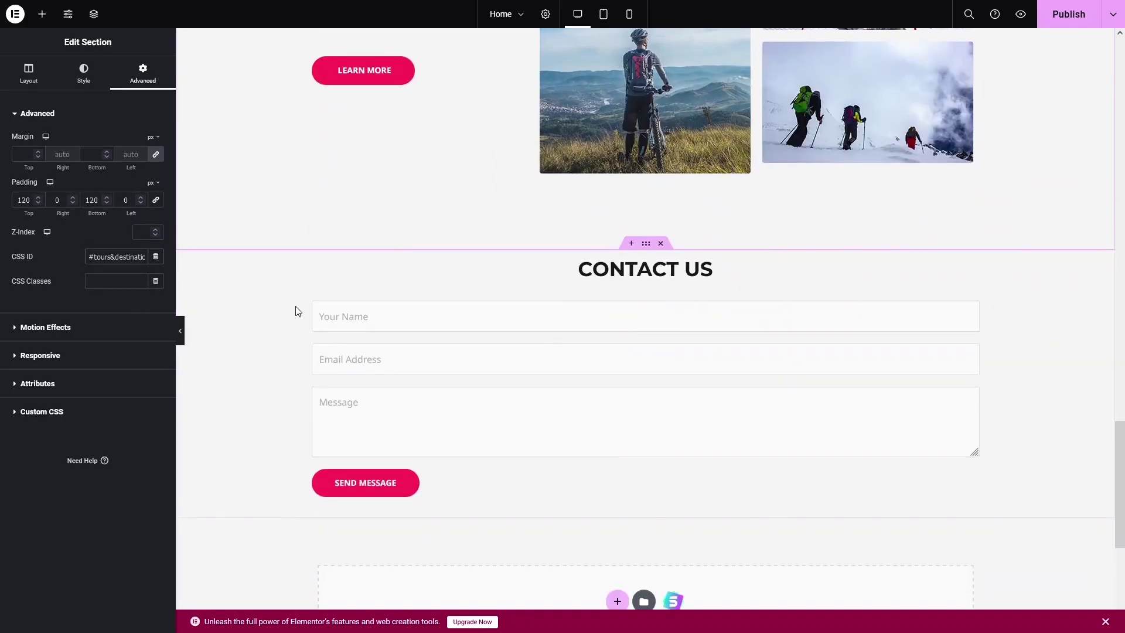
# - Give the Contact Us container the CSS ID 'contactus' and publish the page
pyautogui.click(647, 244)
pyautogui.click(143, 75)
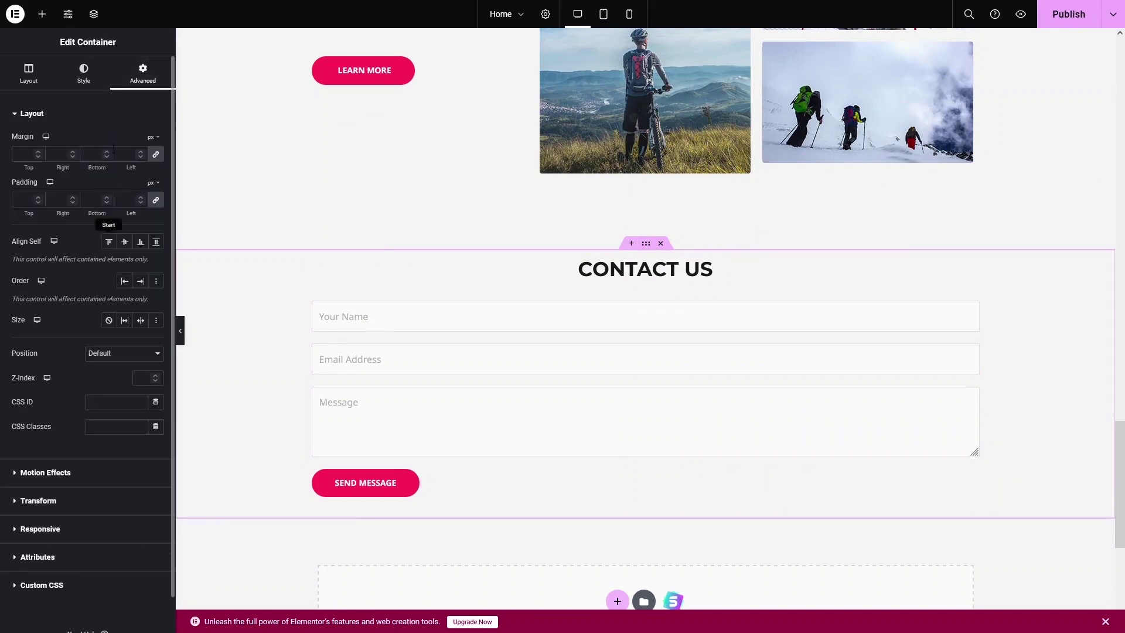
pyautogui.scroll(-1, 127, 367)
pyautogui.click(126, 368)
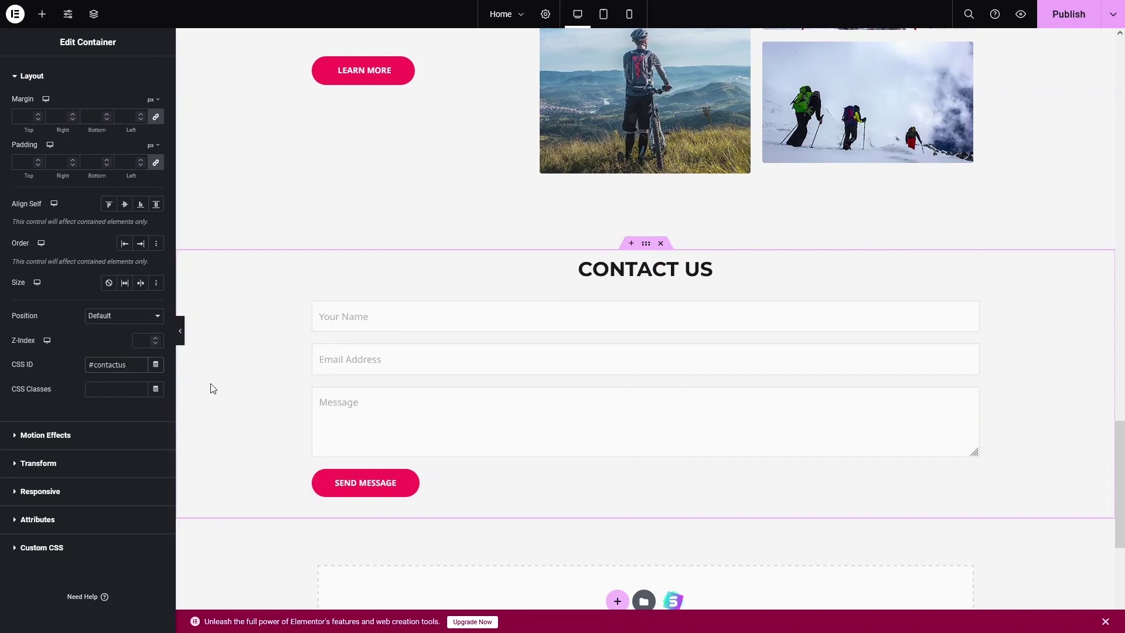
pyautogui.scroll(1, 292, 366)
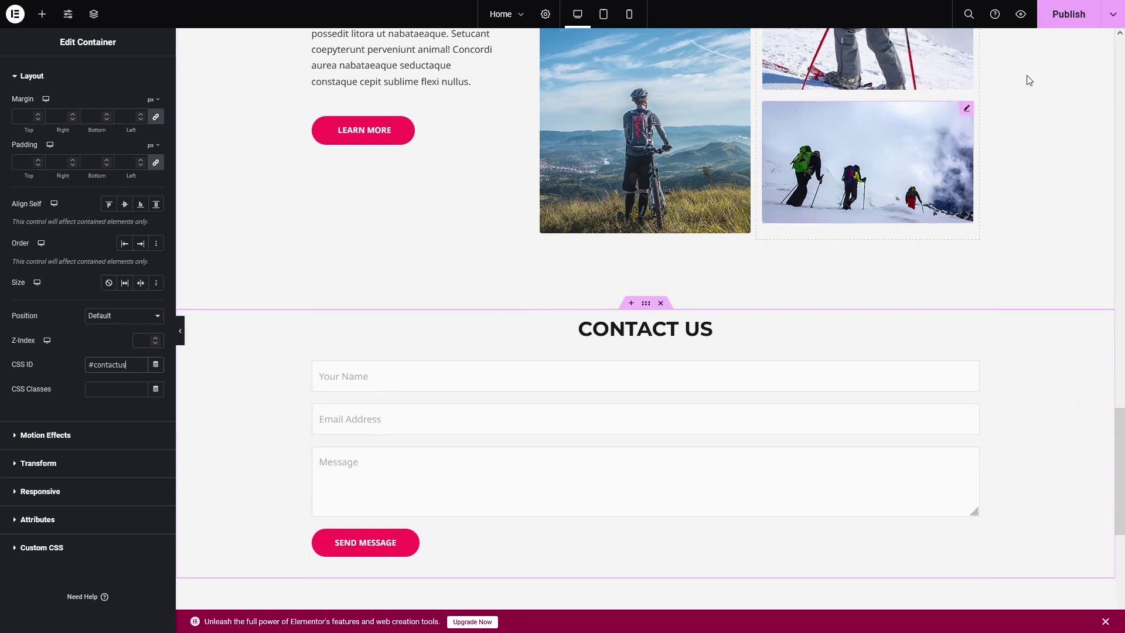
pyautogui.click(1067, 14)
pyautogui.scroll(6, 271, 301)
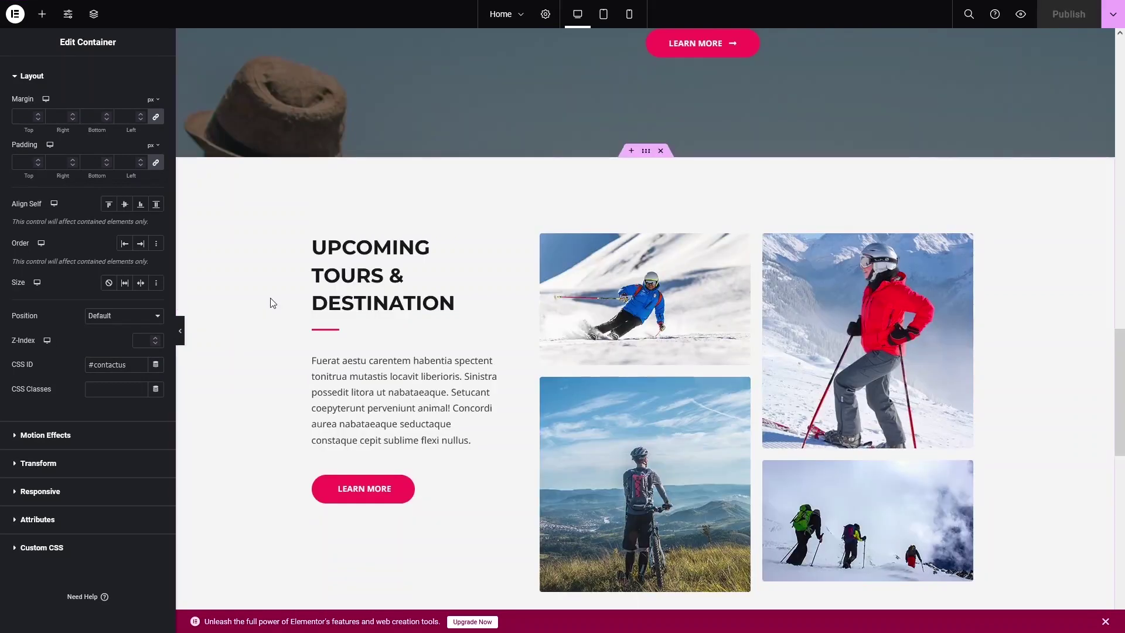
# - Exit Elementor to WordPress and open Customize for the active Astra theme under Themes
pyautogui.click(16, 14)
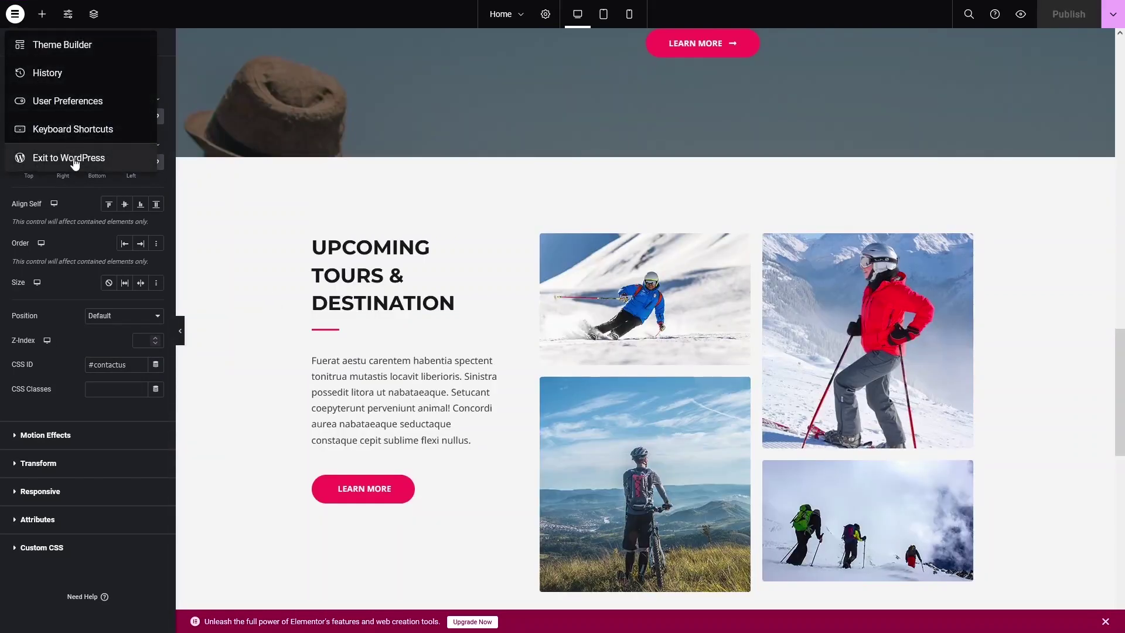
pyautogui.click(73, 158)
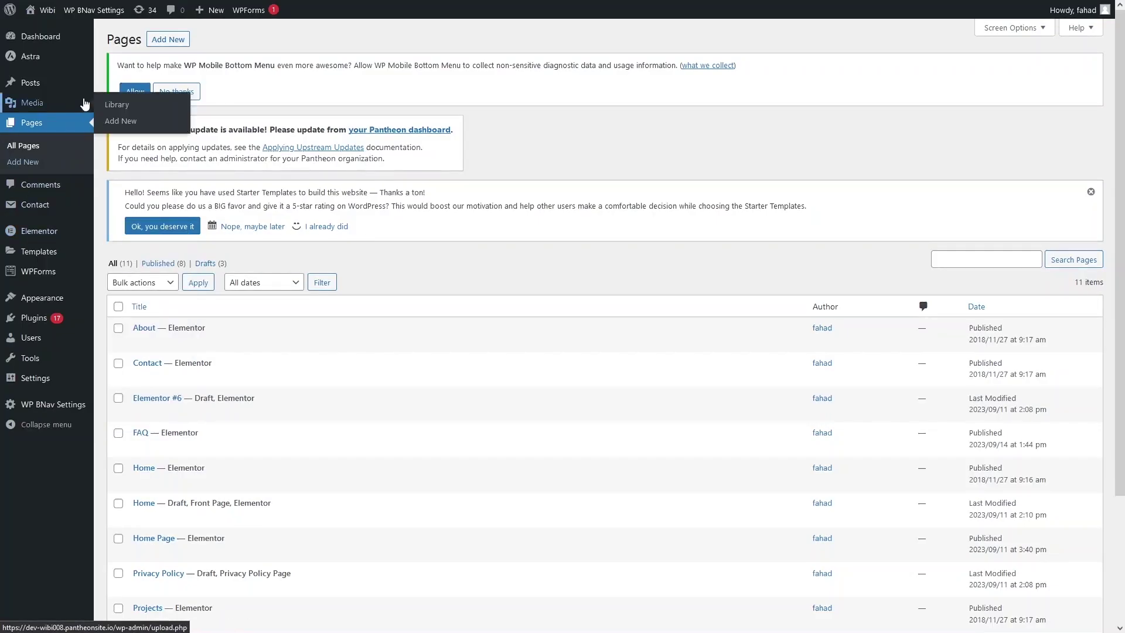
pyautogui.moveTo(44, 300)
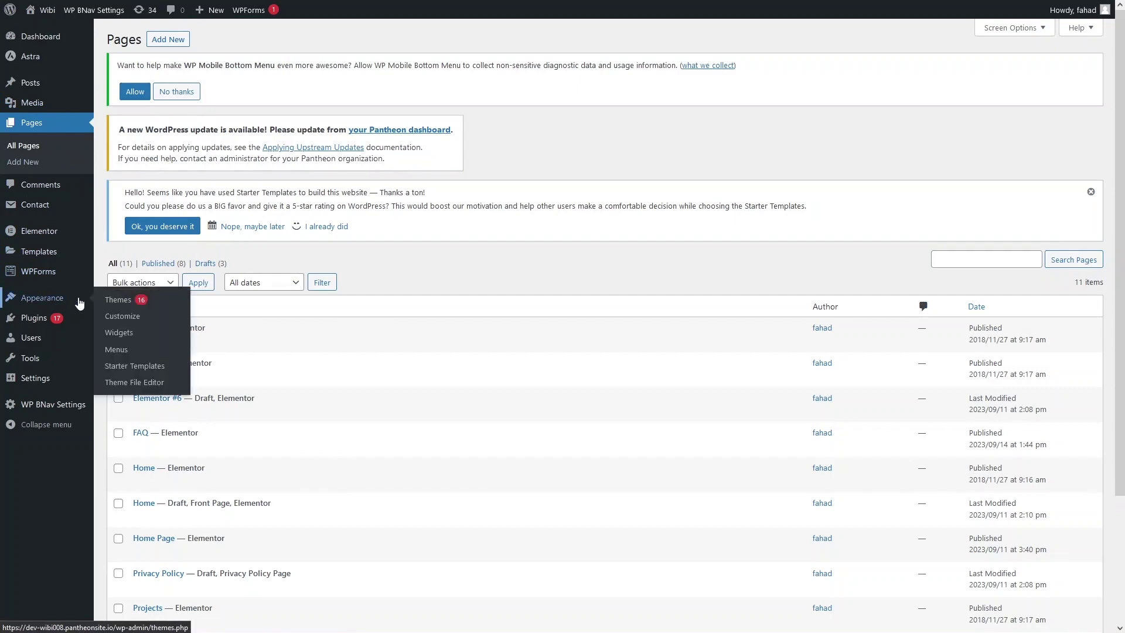
pyautogui.click(112, 305)
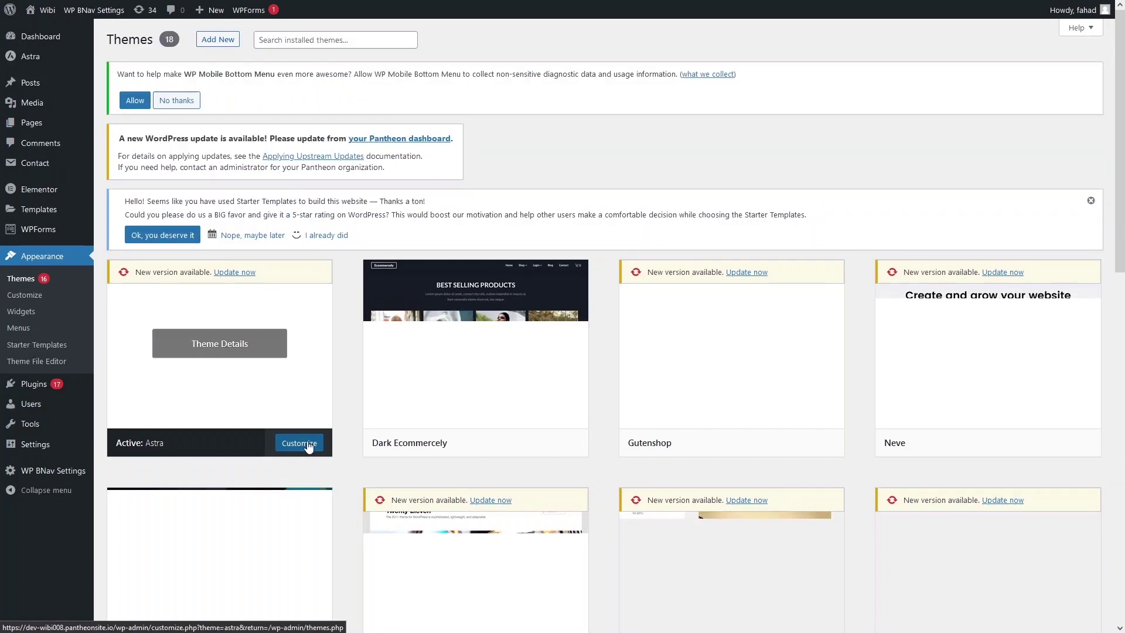
pyautogui.click(307, 444)
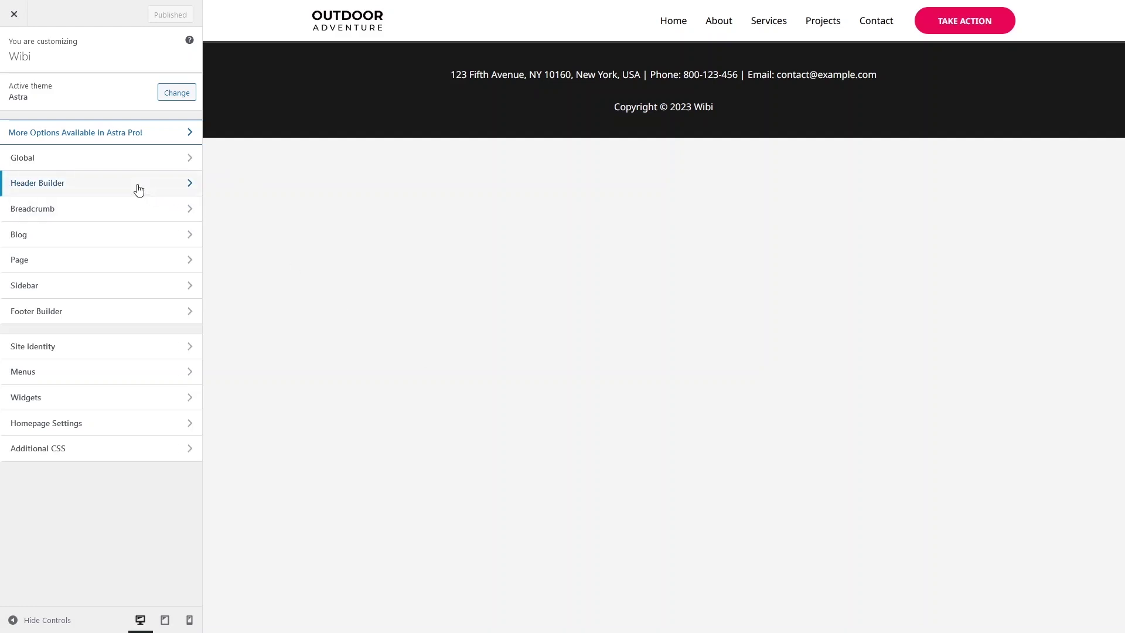
# - In Header Builder's Primary Menu settings, set the Primary Menu location to the Main menu
pyautogui.click(139, 190)
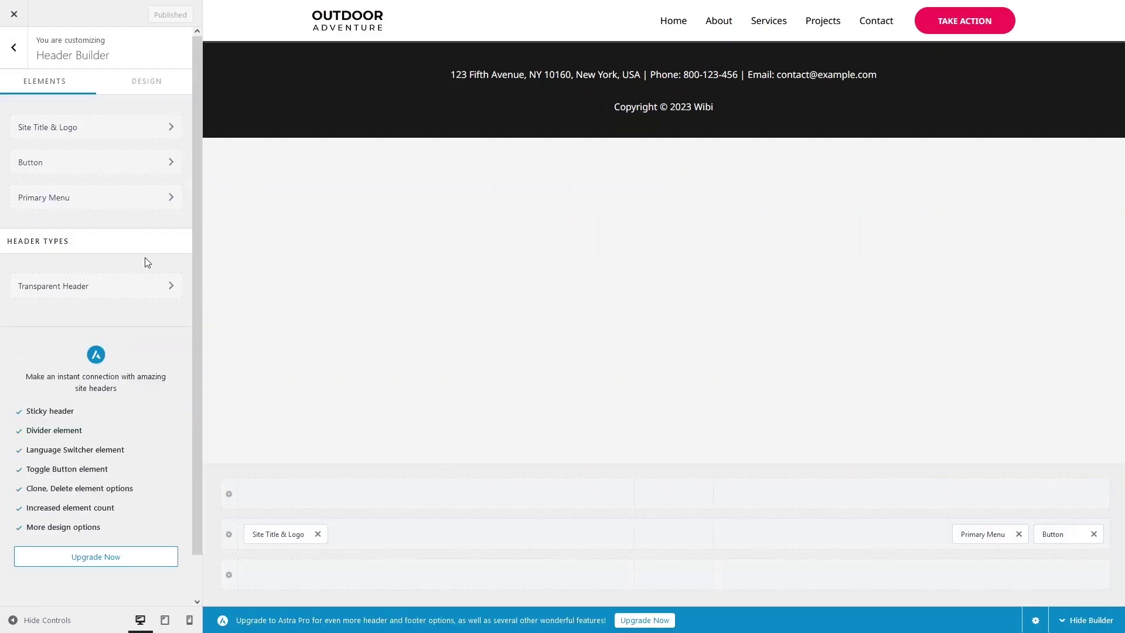
pyautogui.click(137, 198)
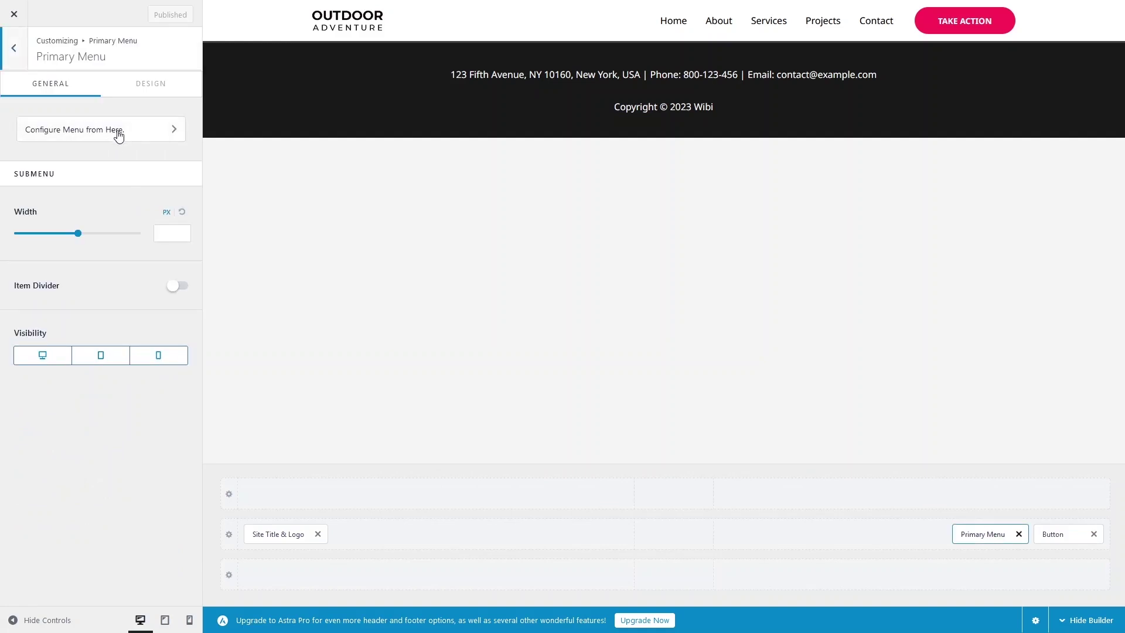
pyautogui.click(140, 137)
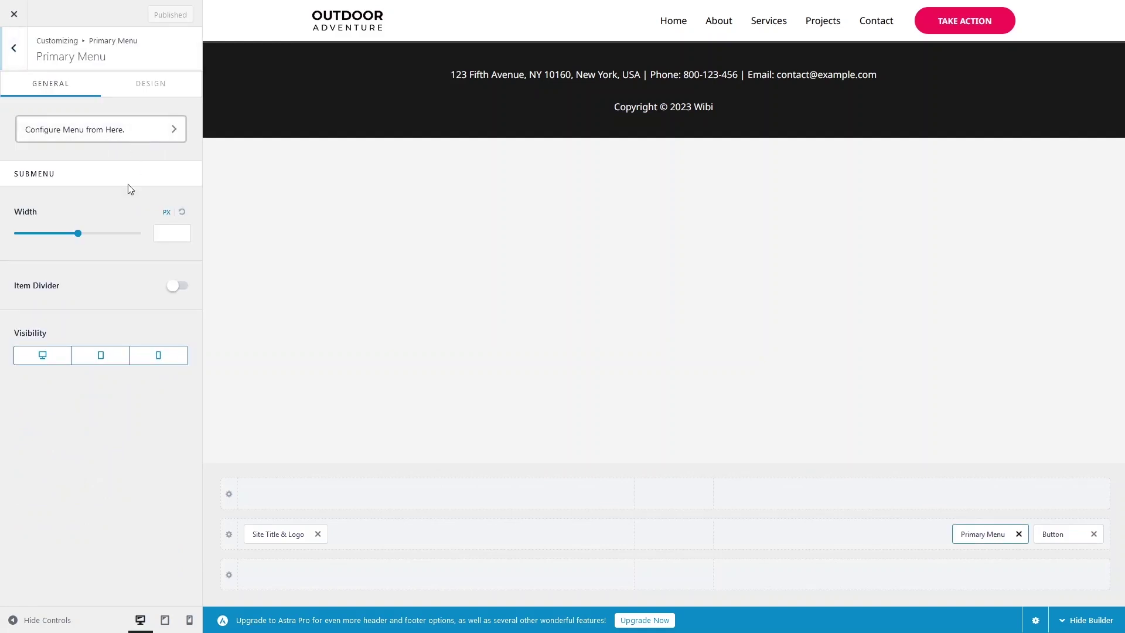
pyautogui.click(157, 265)
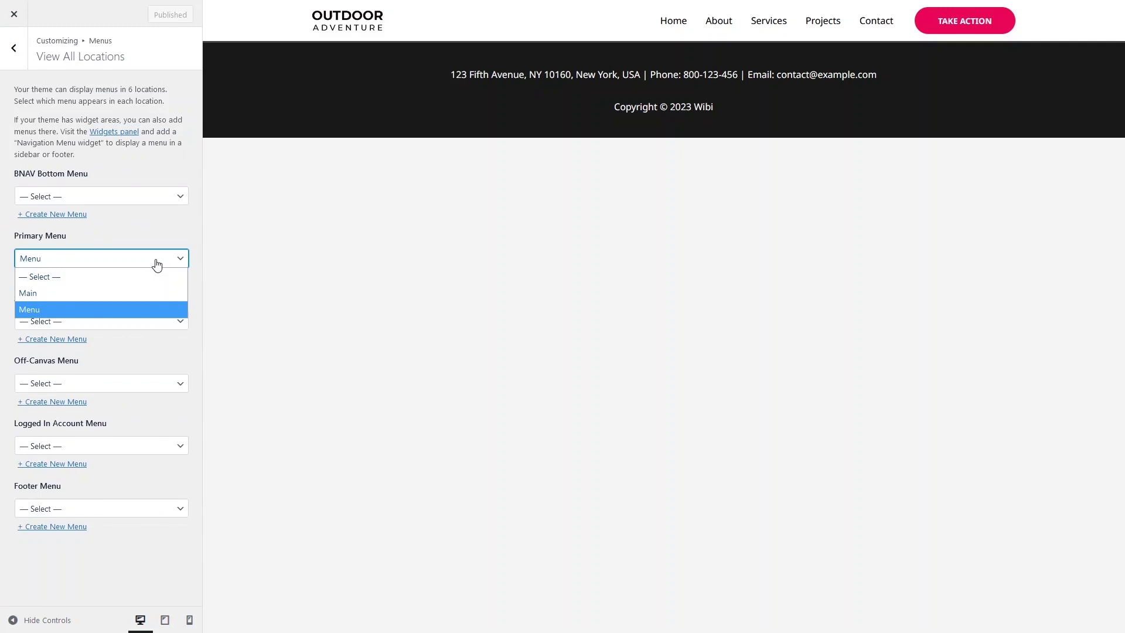
pyautogui.click(123, 292)
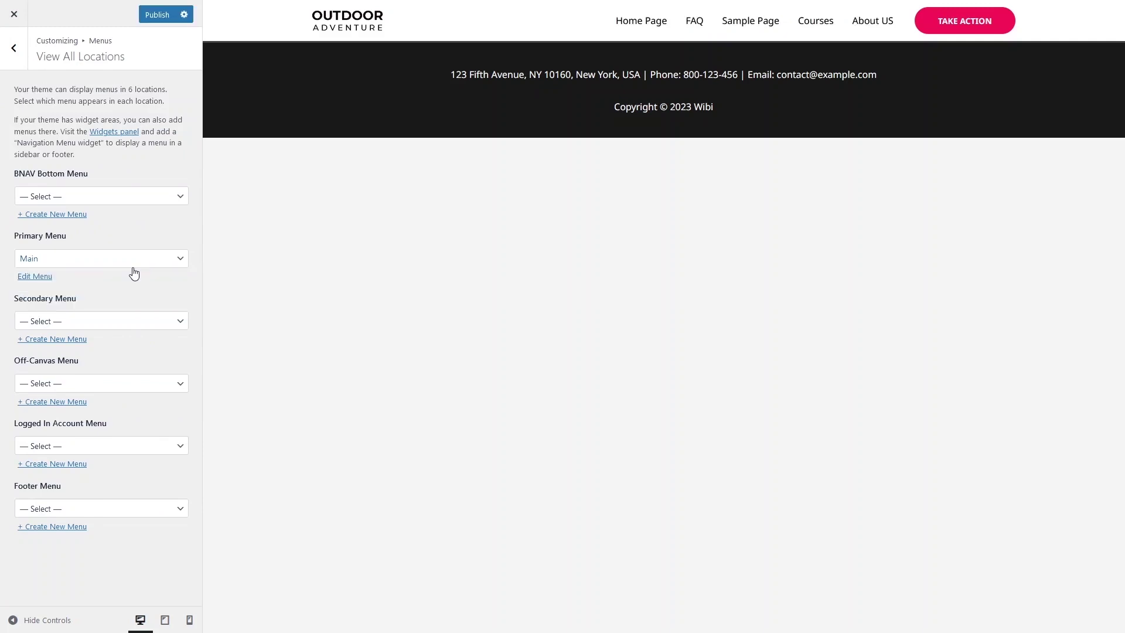
pyautogui.click(46, 279)
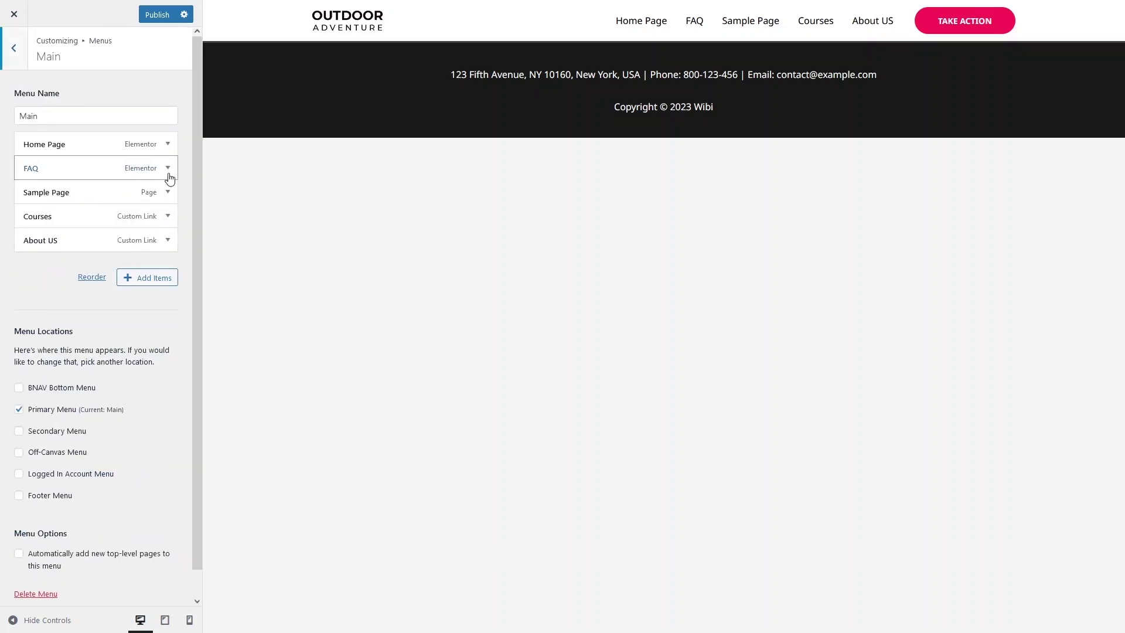
# - Rename the Courses item to 'Tours and Destinations' linking to #tours&destinations
pyautogui.click(168, 169)
pyautogui.click(45, 250)
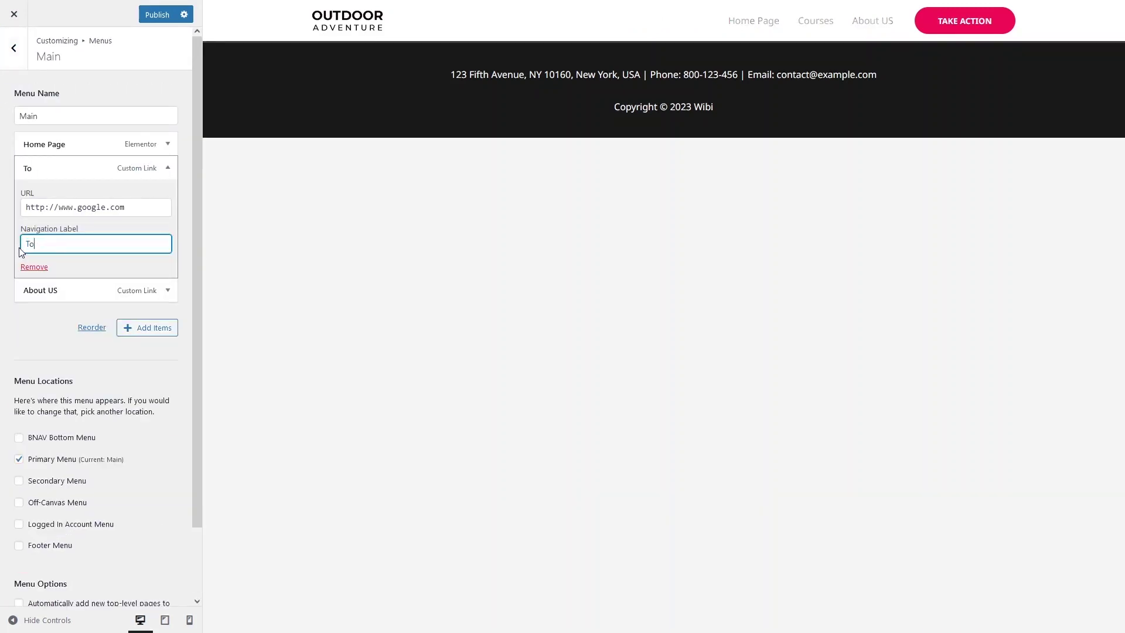
pyautogui.write('urs and Destinations')
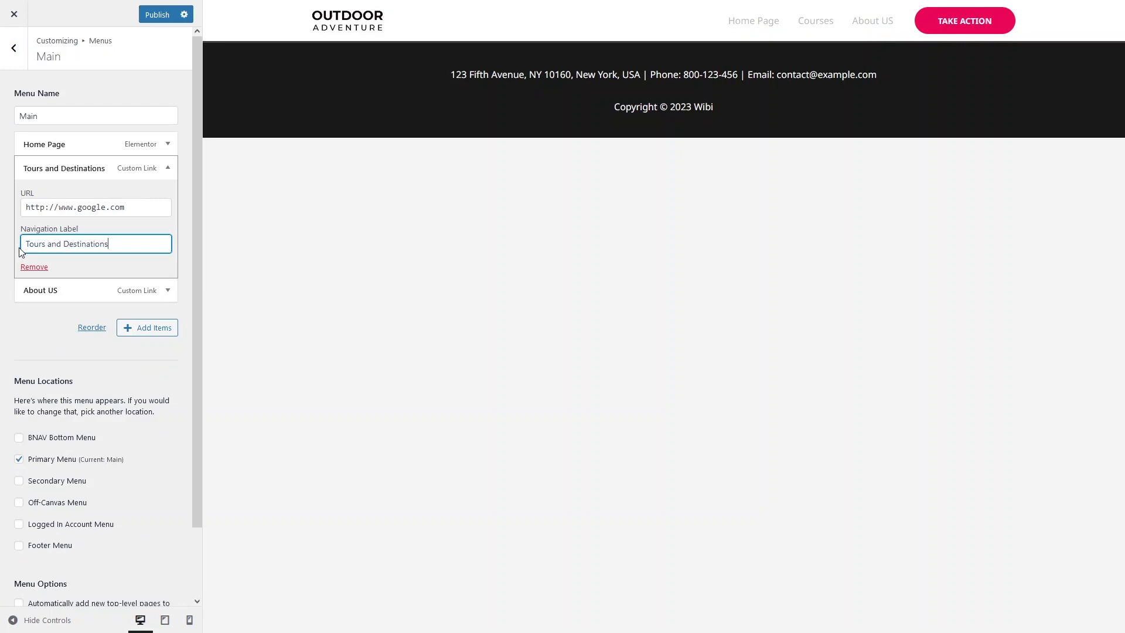
pyautogui.moveTo(125, 208); pyautogui.dragTo(8, 198)
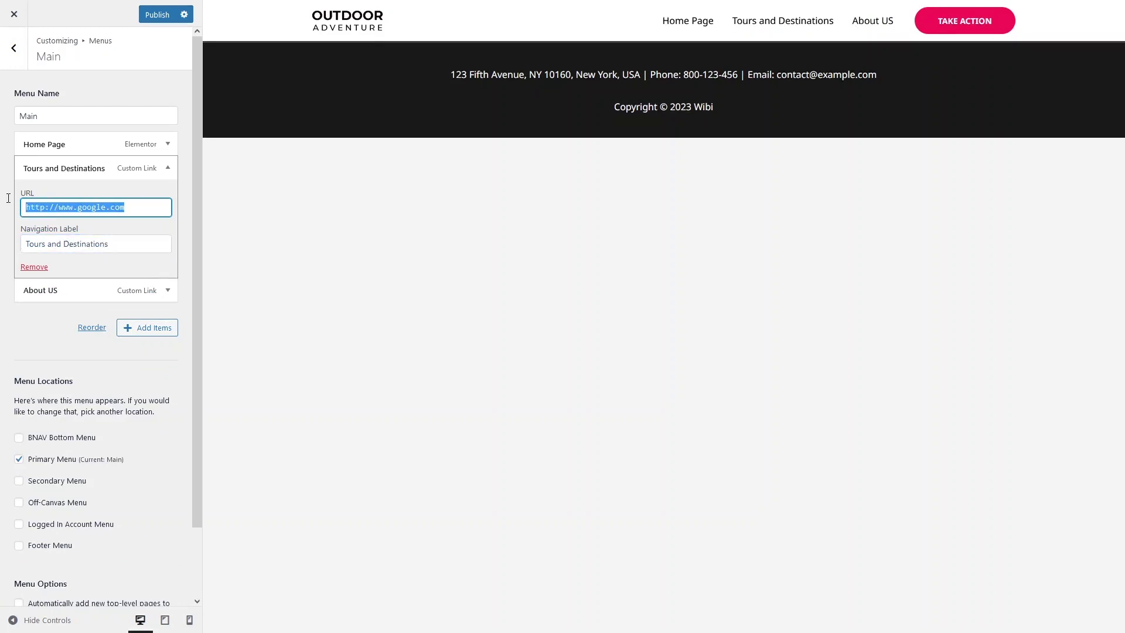
pyautogui.write('#')
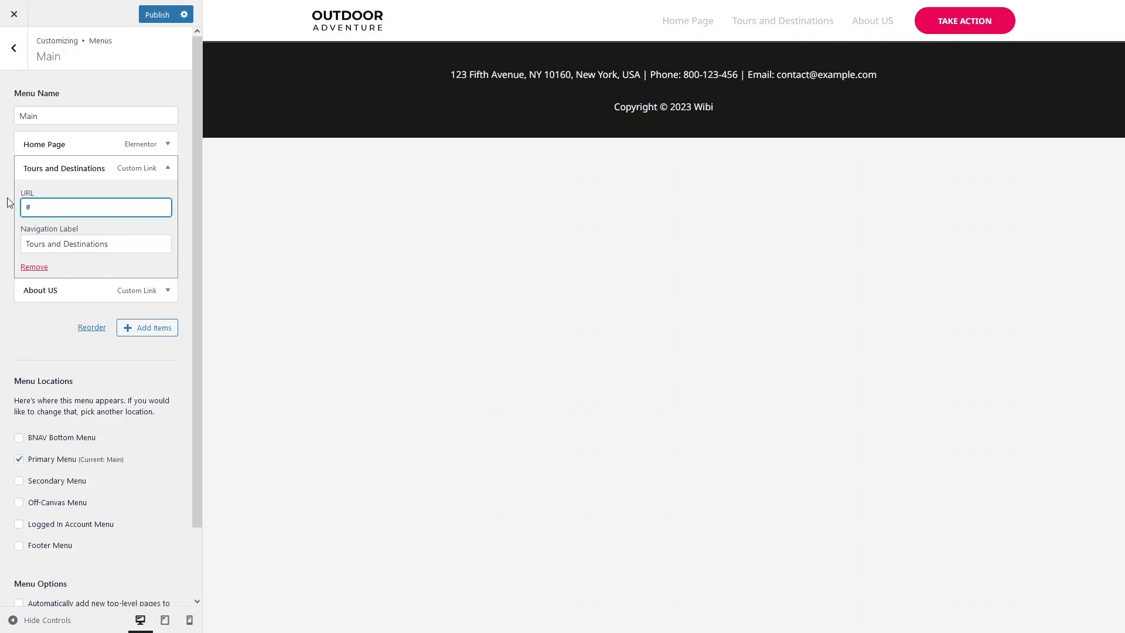
pyautogui.write('t')
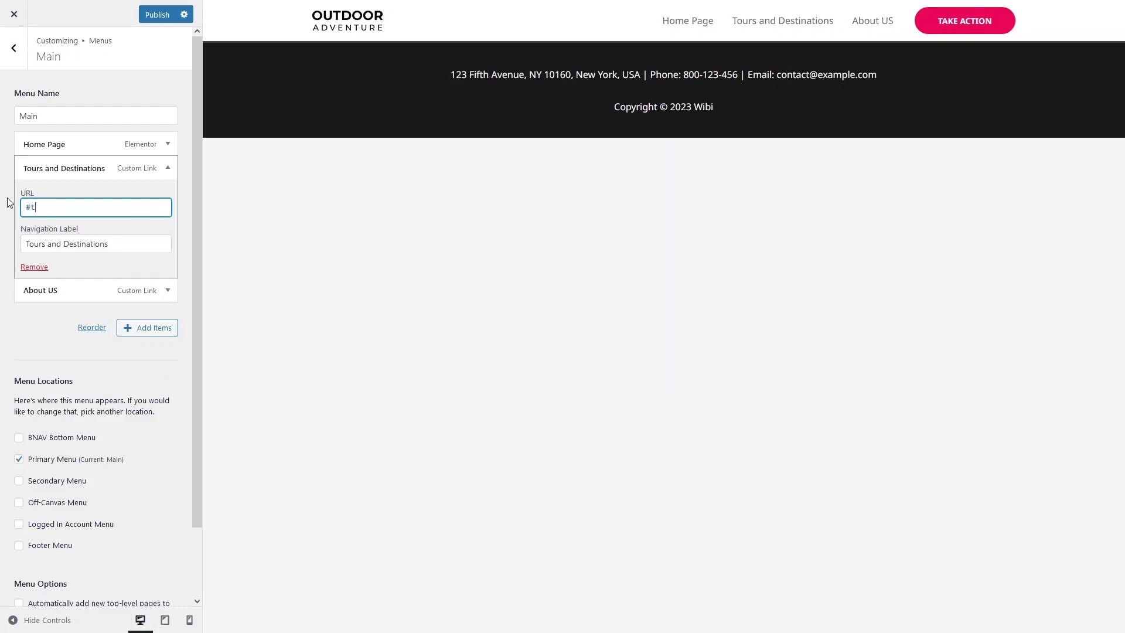
pyautogui.write('ours&destinations')
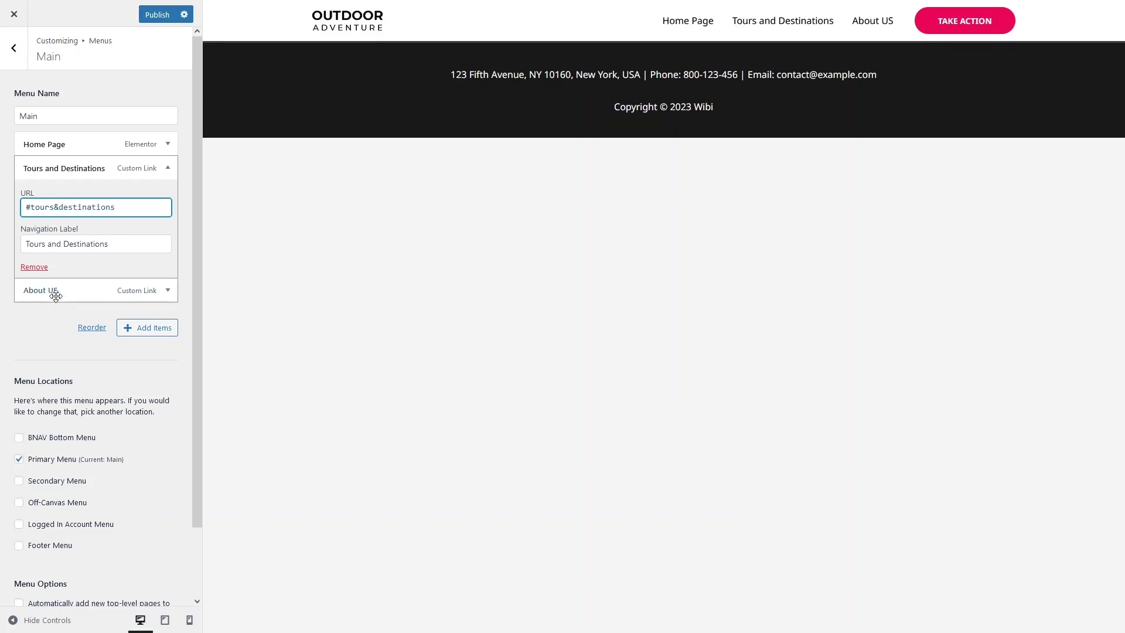
# - Rename About US to 'Conatct US' linking to #contactus, and remove Home Page from the menu
pyautogui.click(76, 294)
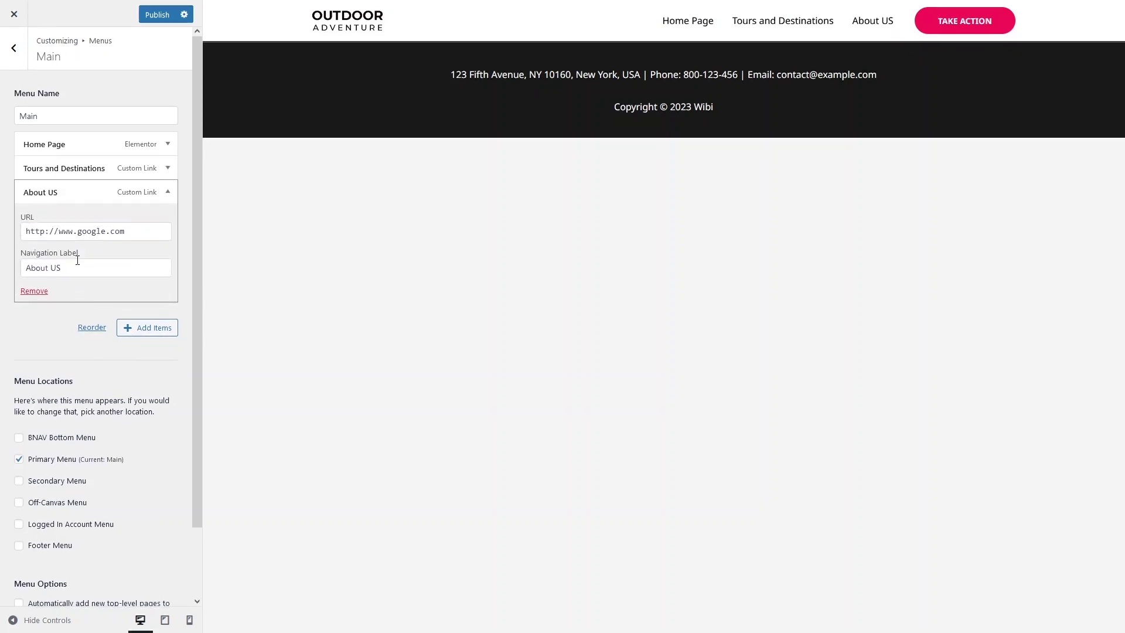
pyautogui.moveTo(84, 266); pyautogui.dragTo(24, 267)
pyautogui.click(49, 268)
pyautogui.doubleClick(48, 268)
pyautogui.write('Conatct')
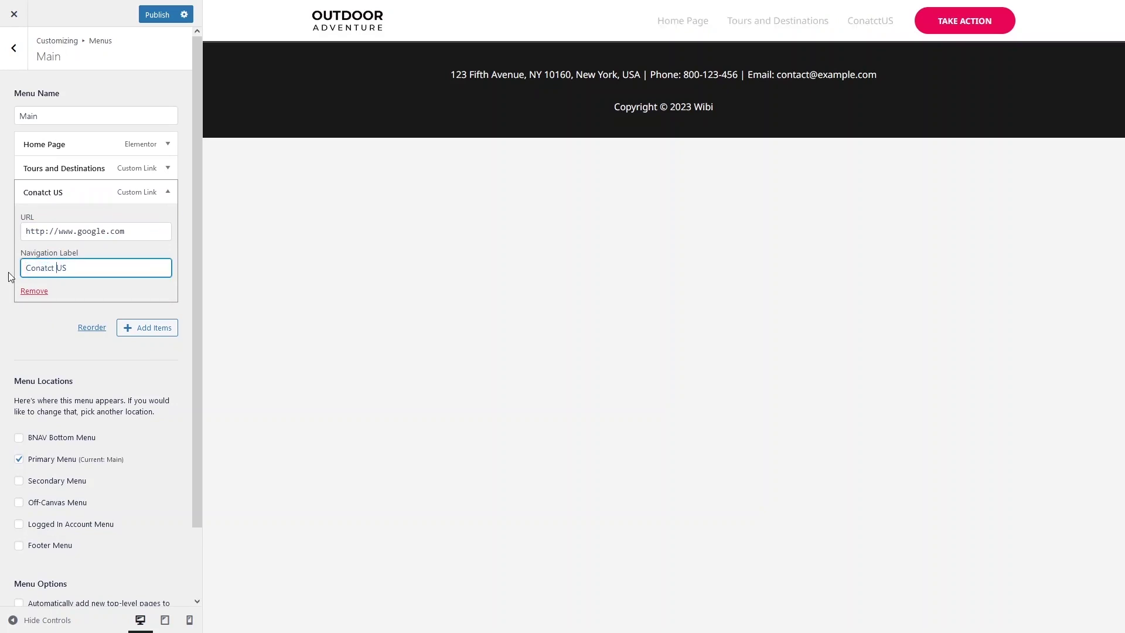
pyautogui.click(148, 230)
pyautogui.hotkey('ctrl', 'a')
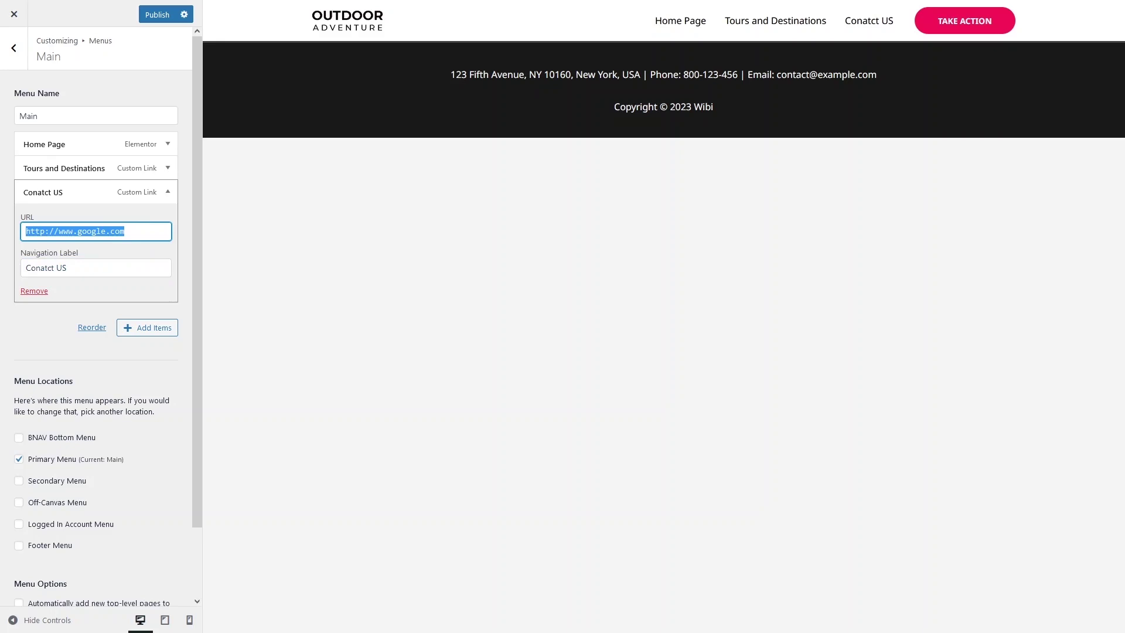
pyautogui.write('#conta')
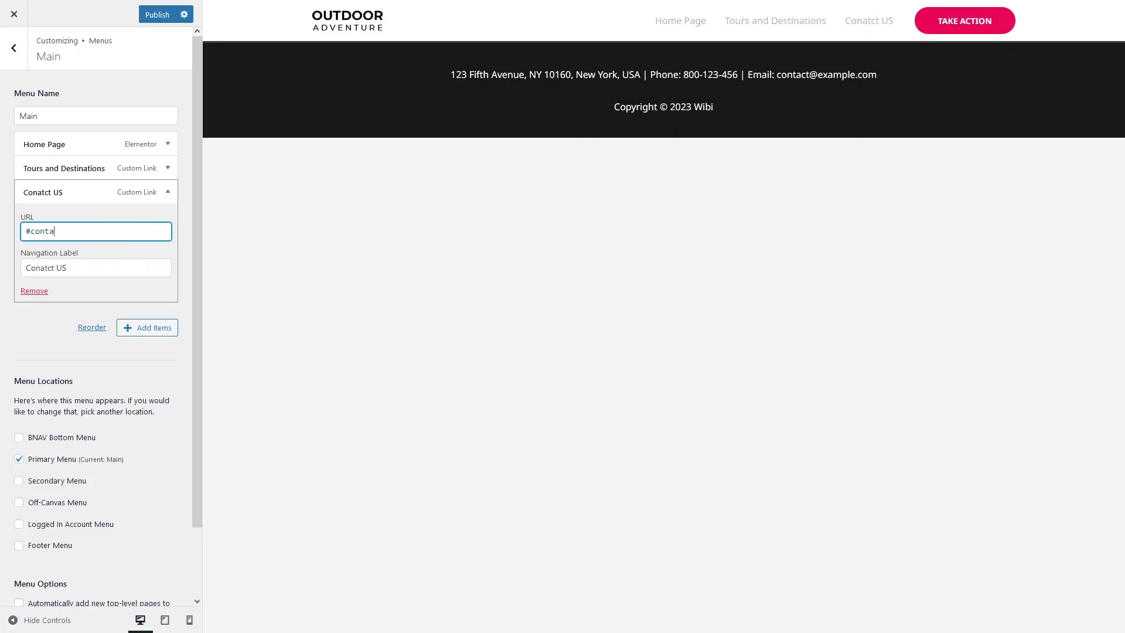
pyautogui.write('ctus')
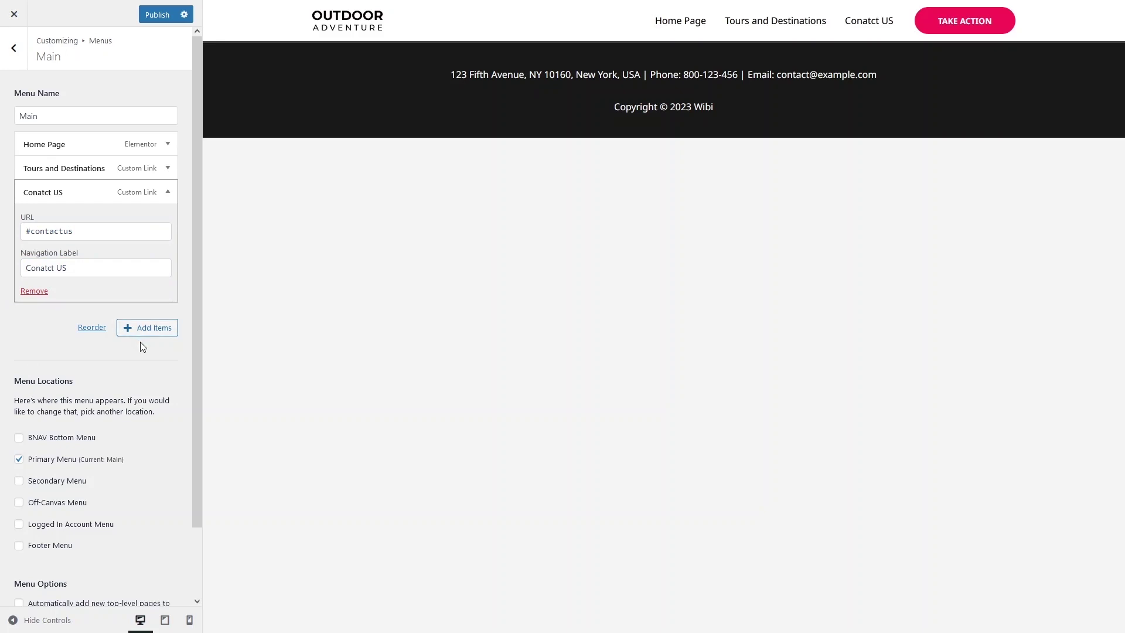
pyautogui.click(140, 147)
pyautogui.click(34, 222)
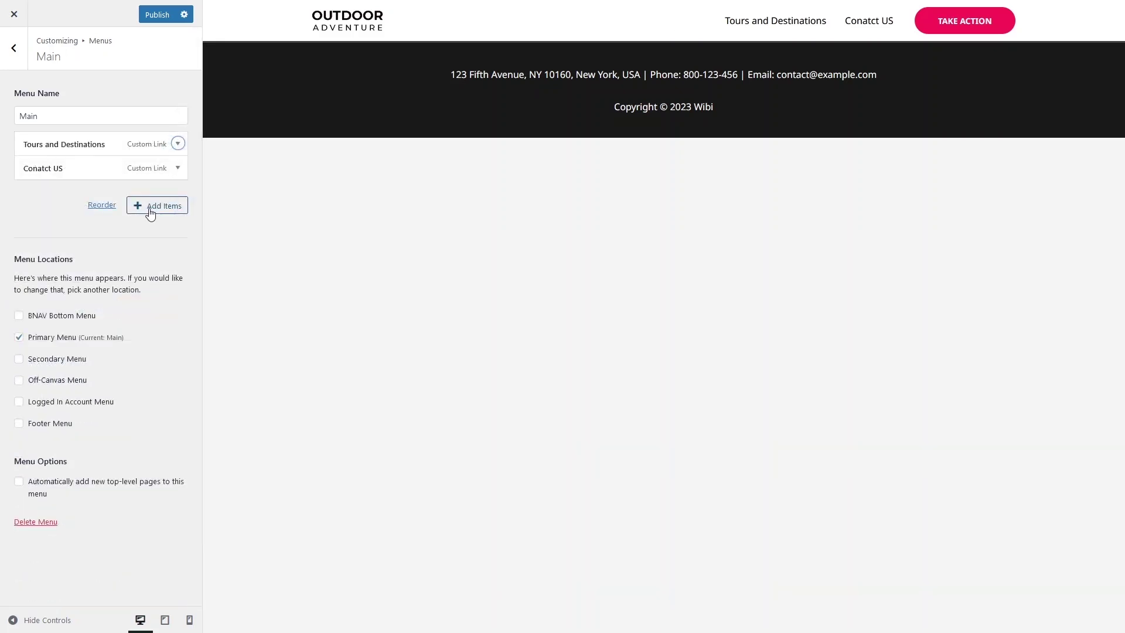
# - Add a custom link 'Upcoming Events' with URL #upcomingevents to the Main menu
pyautogui.click(151, 212)
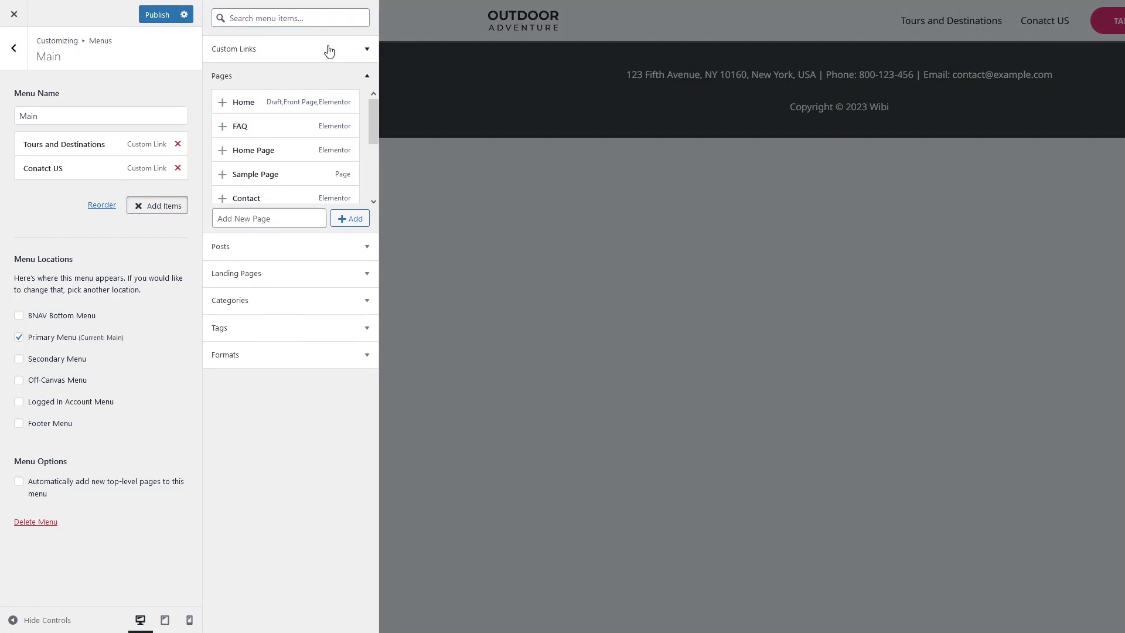
pyautogui.click(317, 53)
pyautogui.click(299, 68)
pyautogui.write('#')
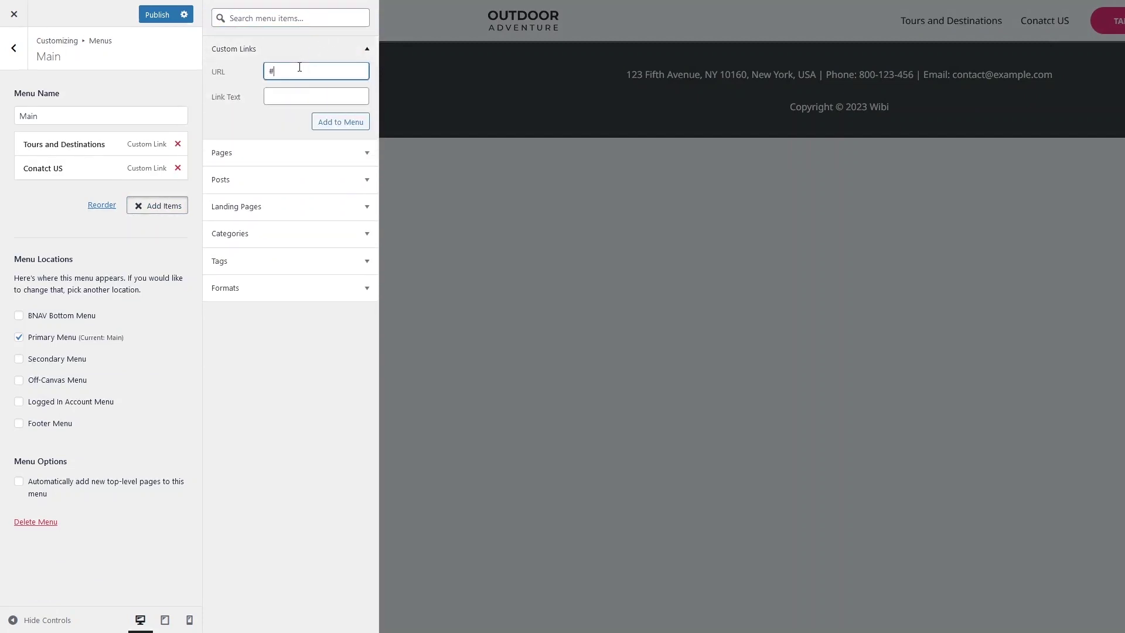
pyautogui.write('upcomingevents')
pyautogui.click(303, 99)
pyautogui.write('Upcoming Events')
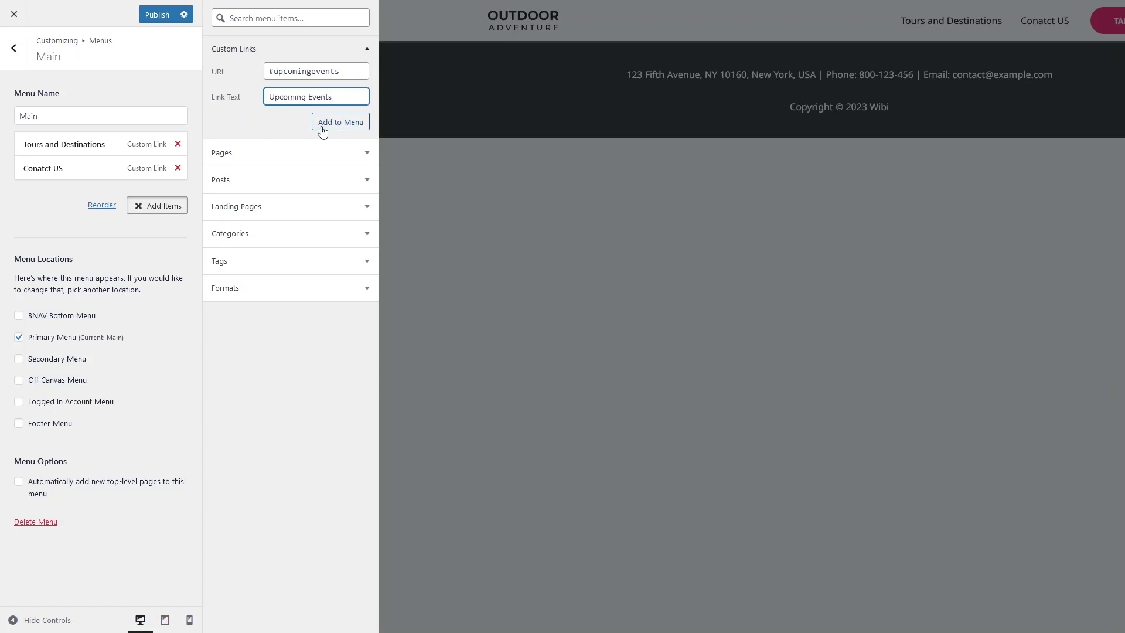
pyautogui.click(341, 123)
# - Drag Upcoming Events to the top of the menu and relabel 'Conatct US' as 'Contact US'
pyautogui.click(65, 216)
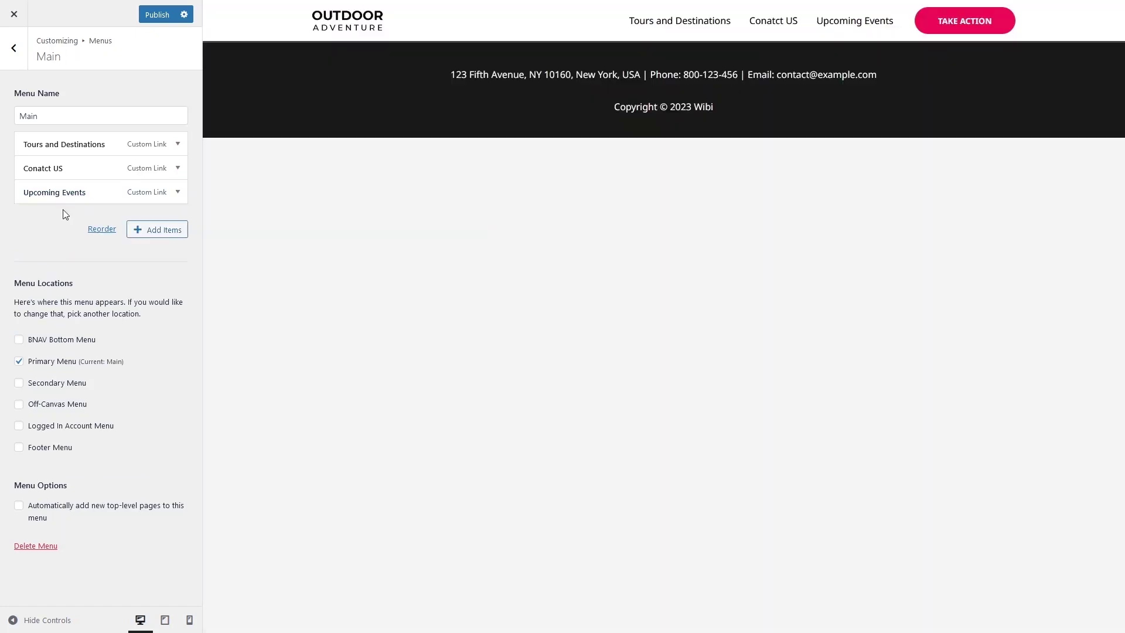
pyautogui.moveTo(65, 195); pyautogui.dragTo(63, 148)
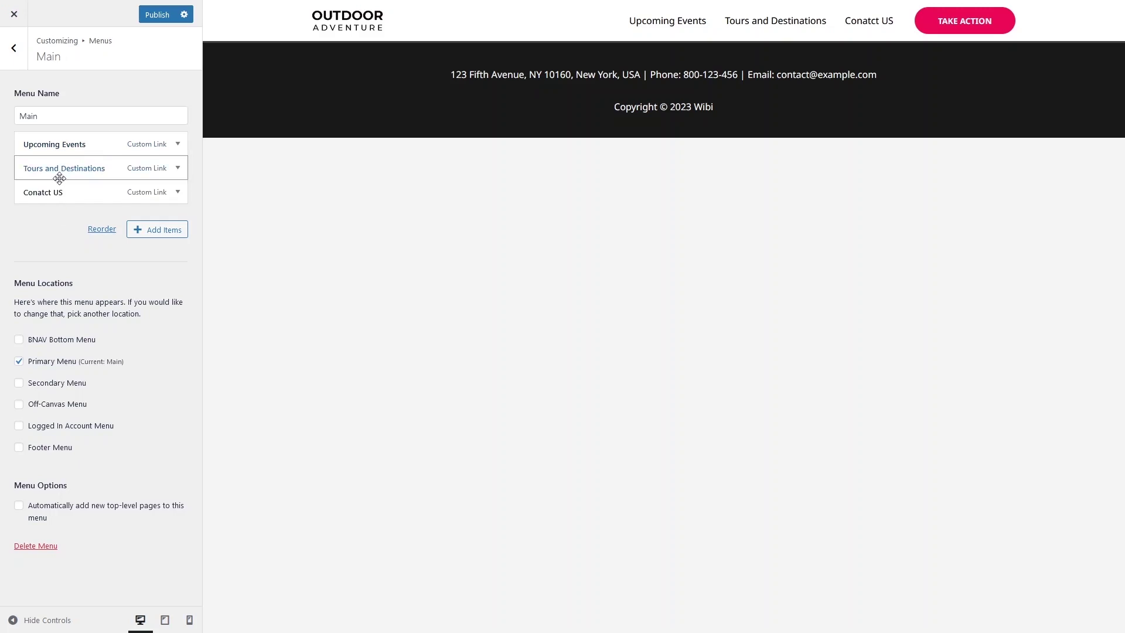
pyautogui.click(175, 199)
pyautogui.click(80, 265)
pyautogui.hotkey('ctrl', 'a')
pyautogui.write('Contact US')
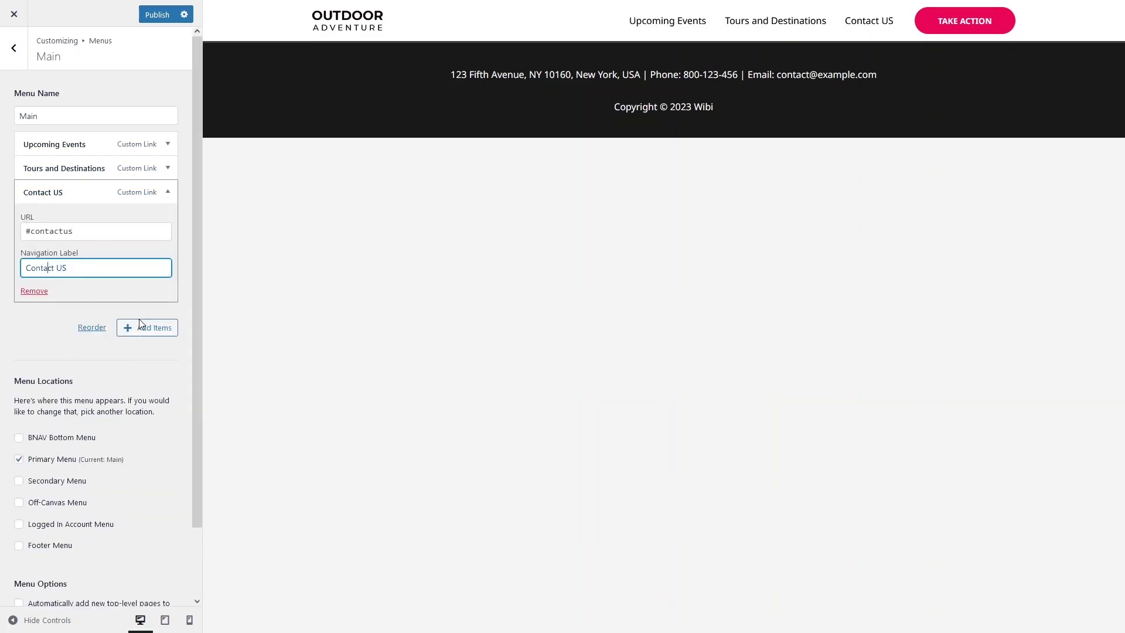
pyautogui.click(40, 328)
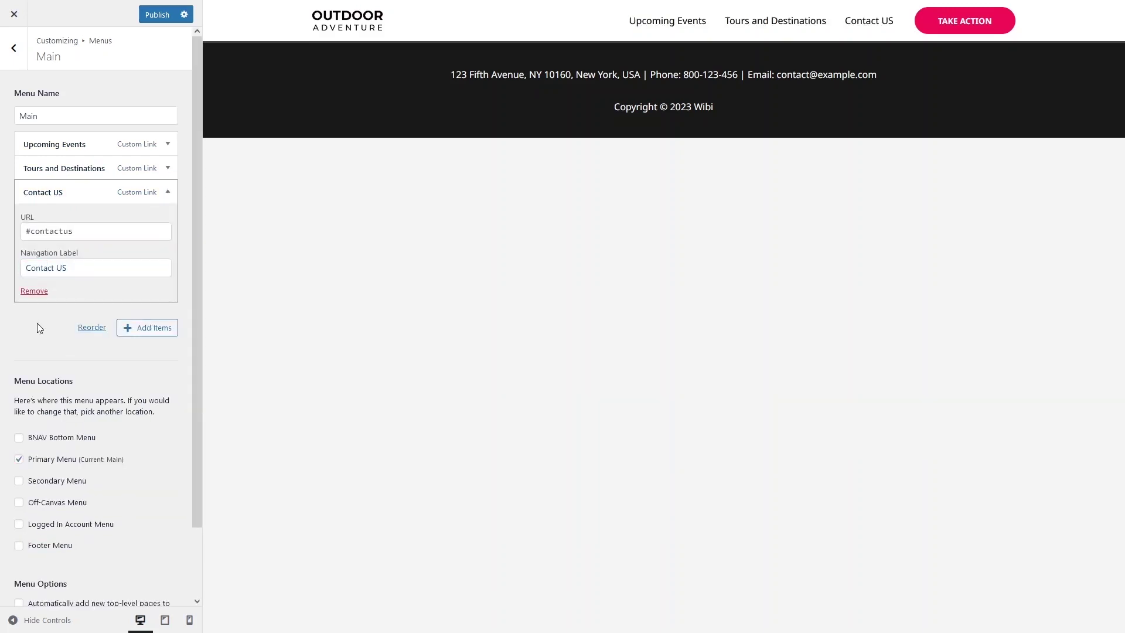
pyautogui.click(168, 193)
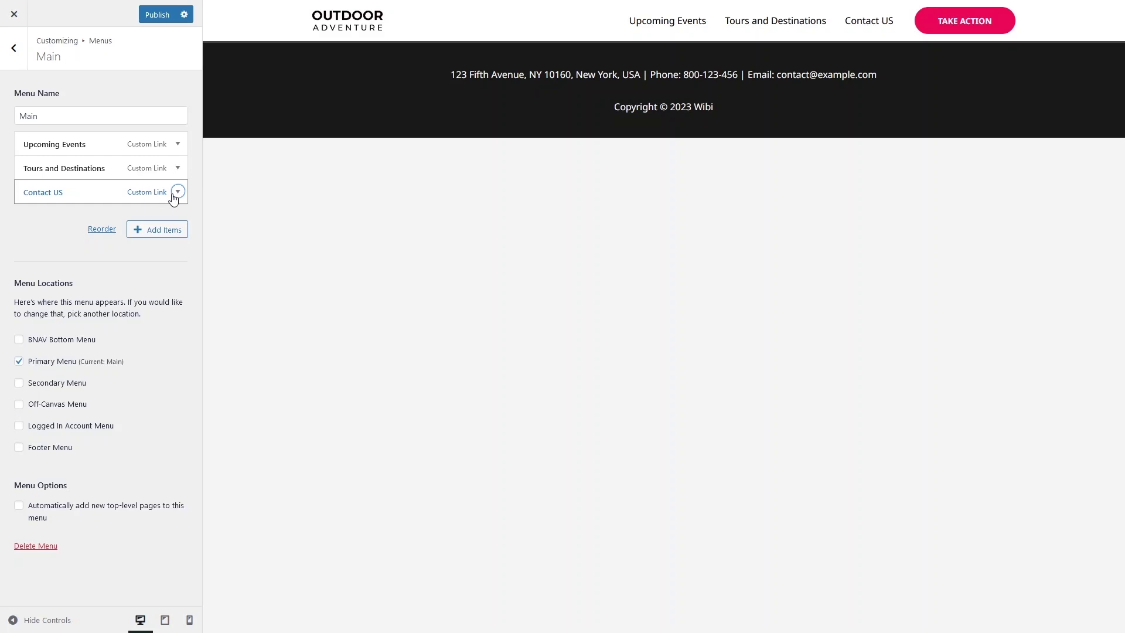
# - Check the links of Upcoming Events, Tours and Destinations, and Contact US, then return to the menu list
pyautogui.click(176, 146)
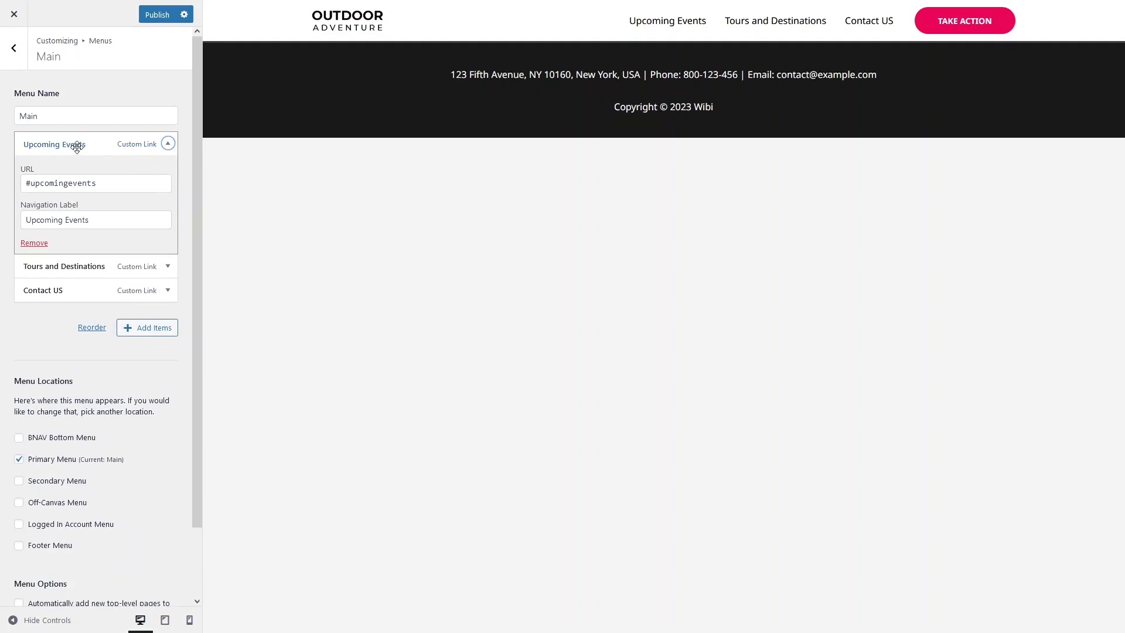
pyautogui.click(167, 145)
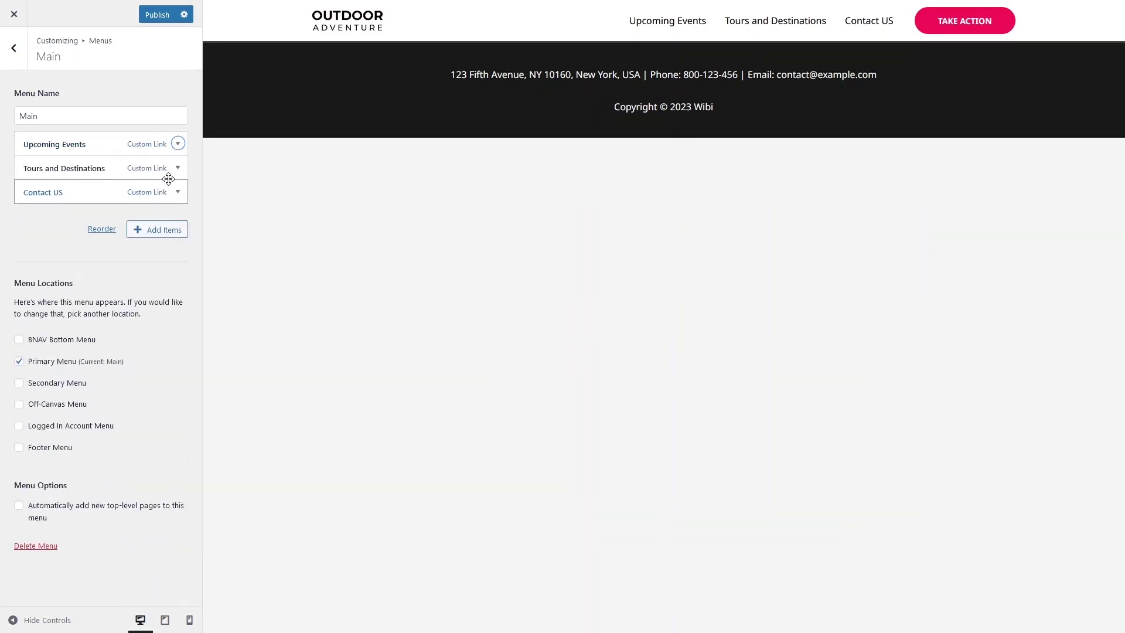
pyautogui.click(167, 169)
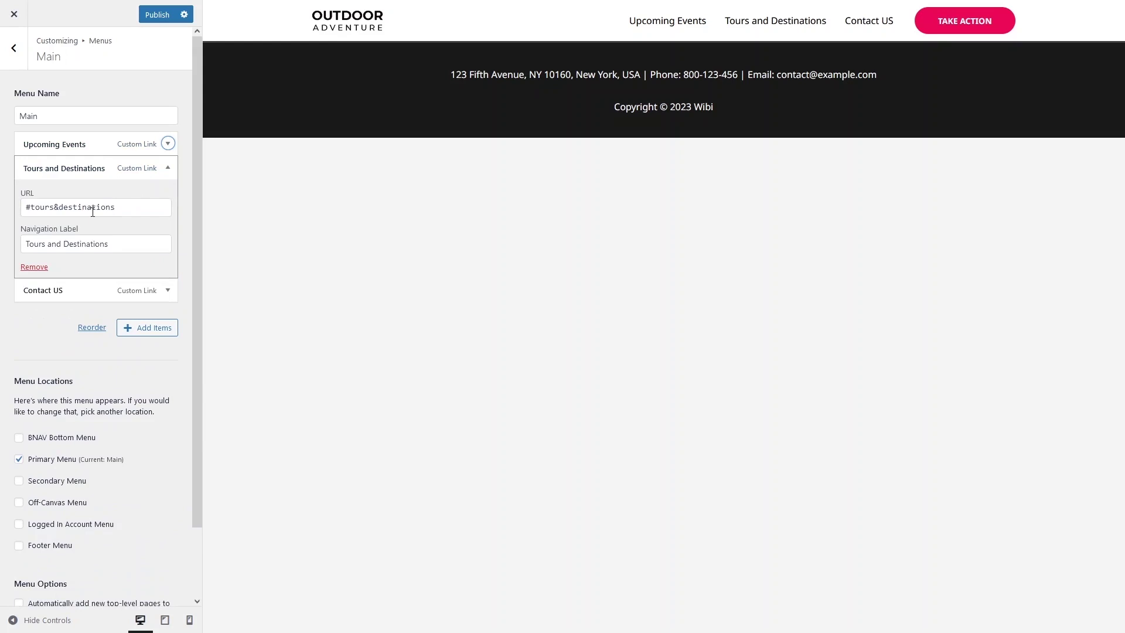
pyautogui.click(167, 169)
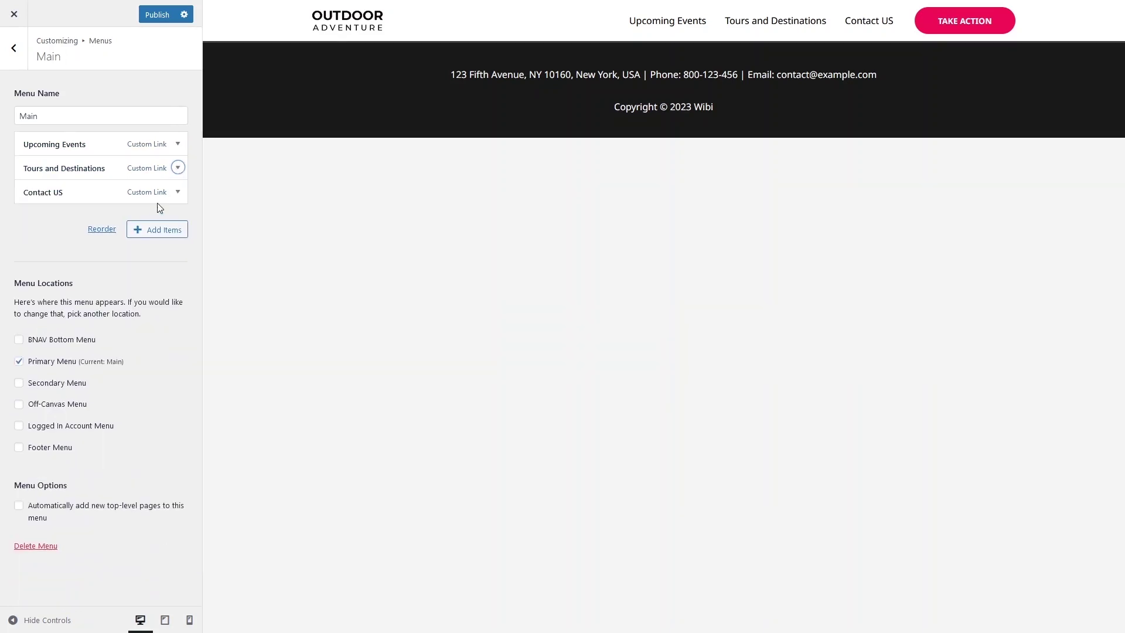
pyautogui.click(149, 194)
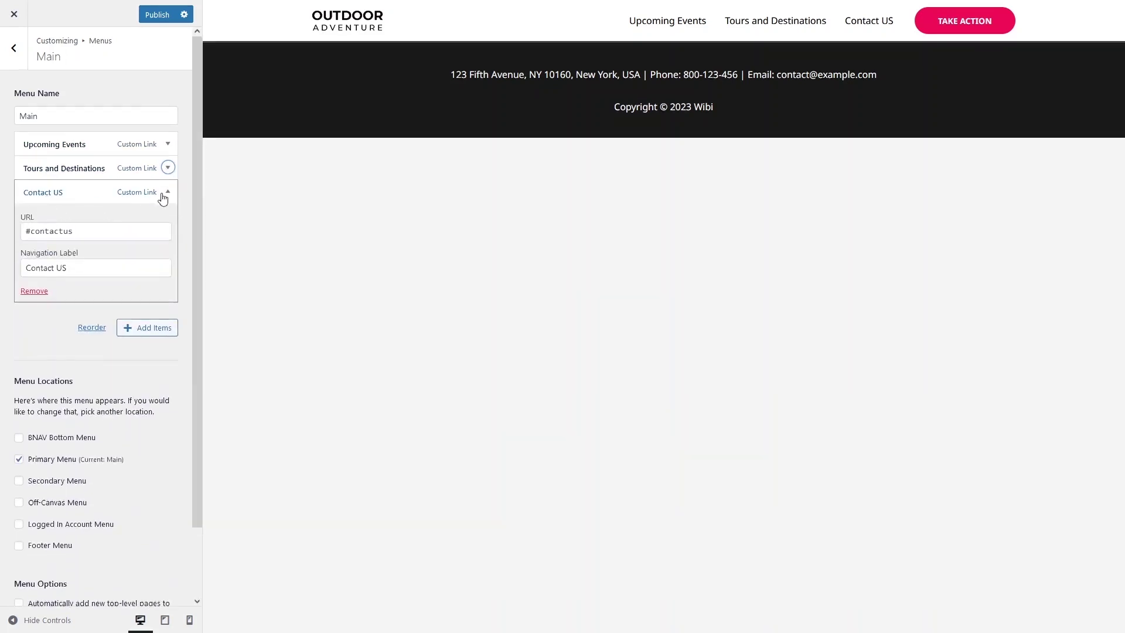
pyautogui.click(166, 192)
pyautogui.click(16, 53)
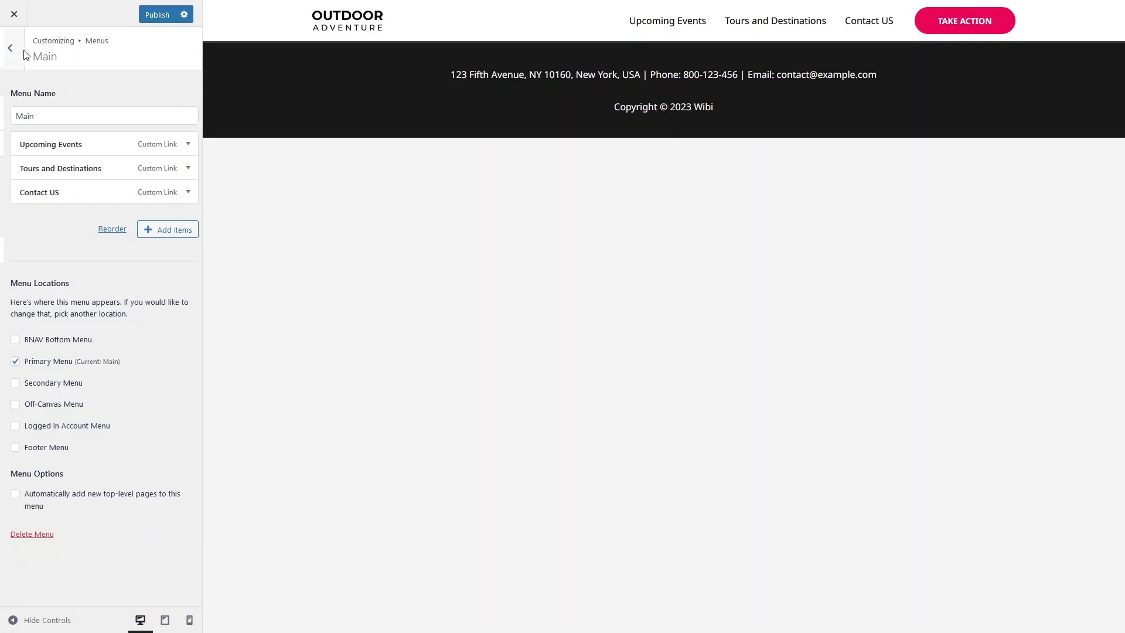
# - Open Site Identity's logo settings, dismiss the media library without changing the logo, and go back
pyautogui.click(16, 51)
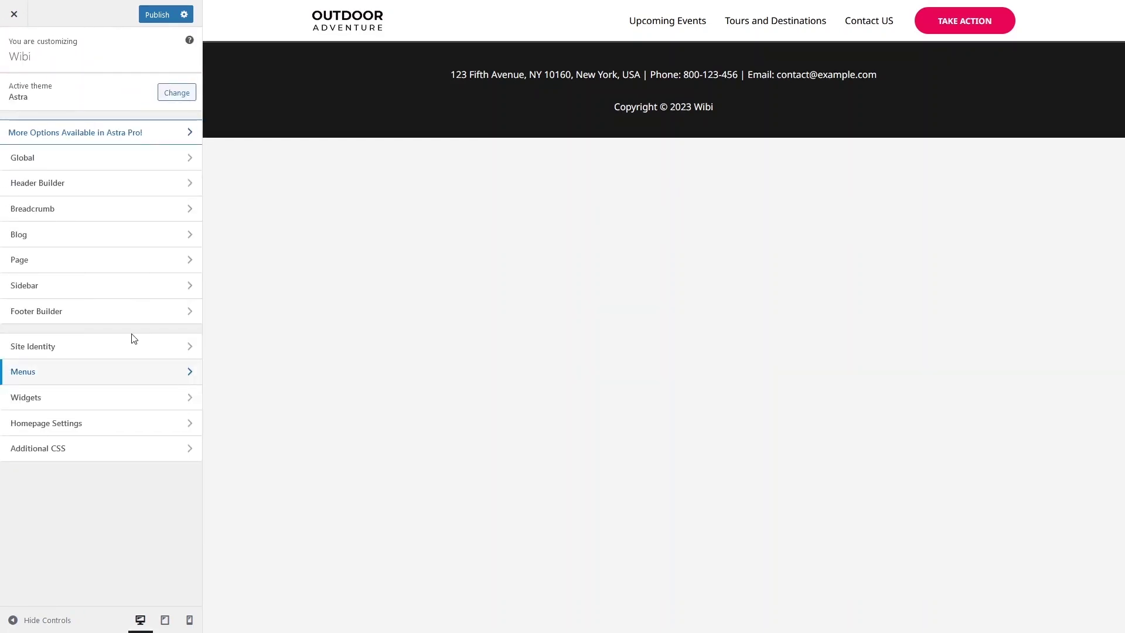
pyautogui.click(119, 355)
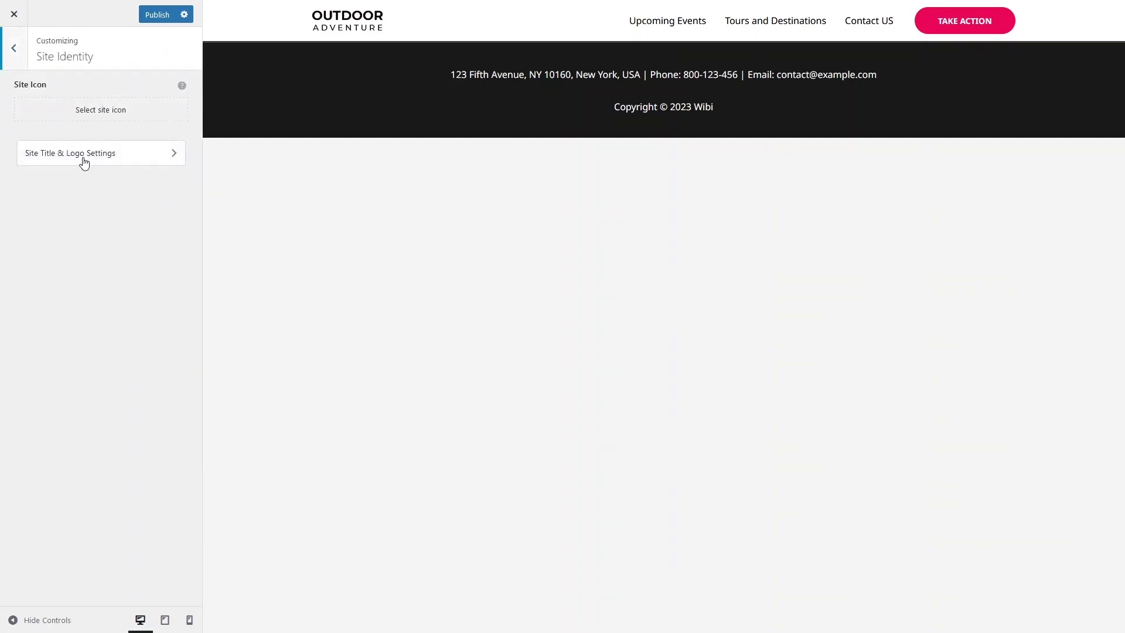
pyautogui.click(79, 159)
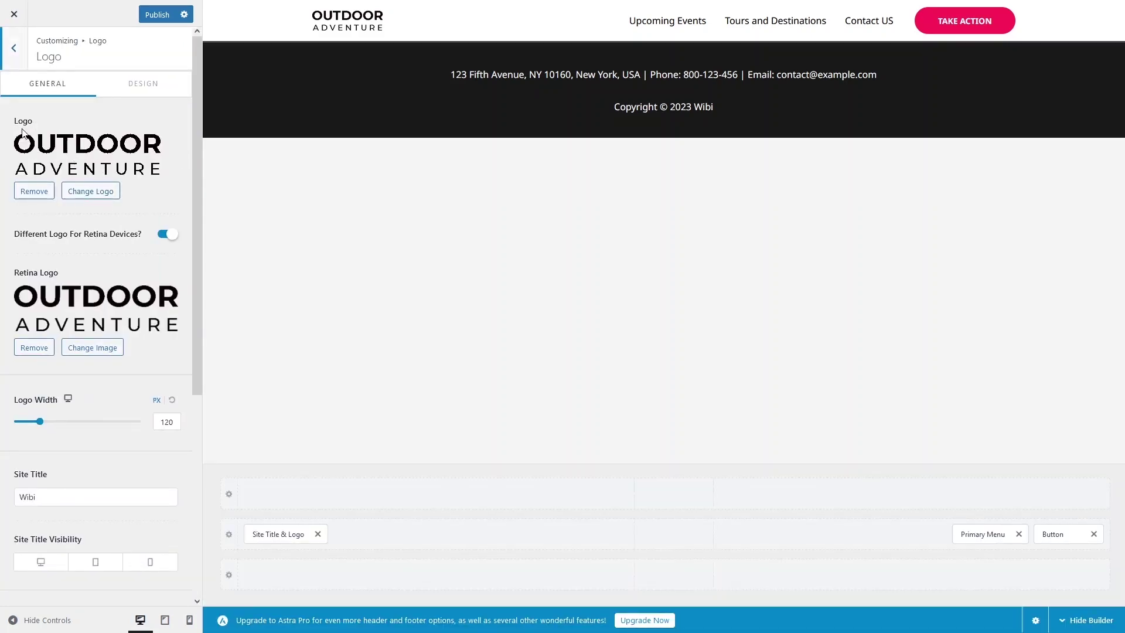
pyautogui.click(97, 193)
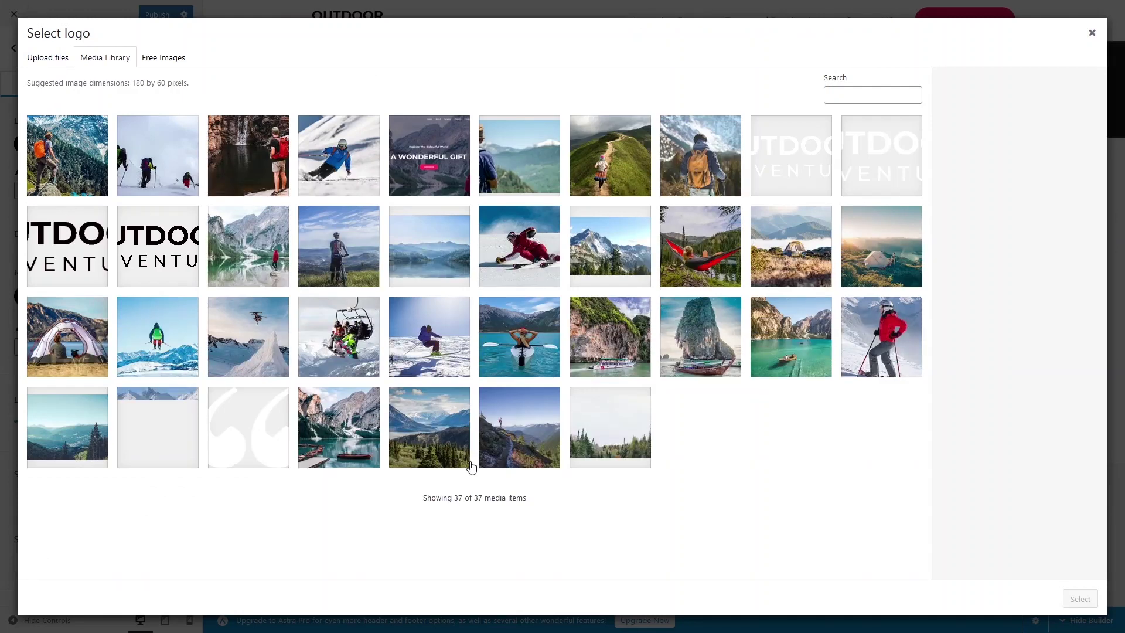
pyautogui.click(1093, 32)
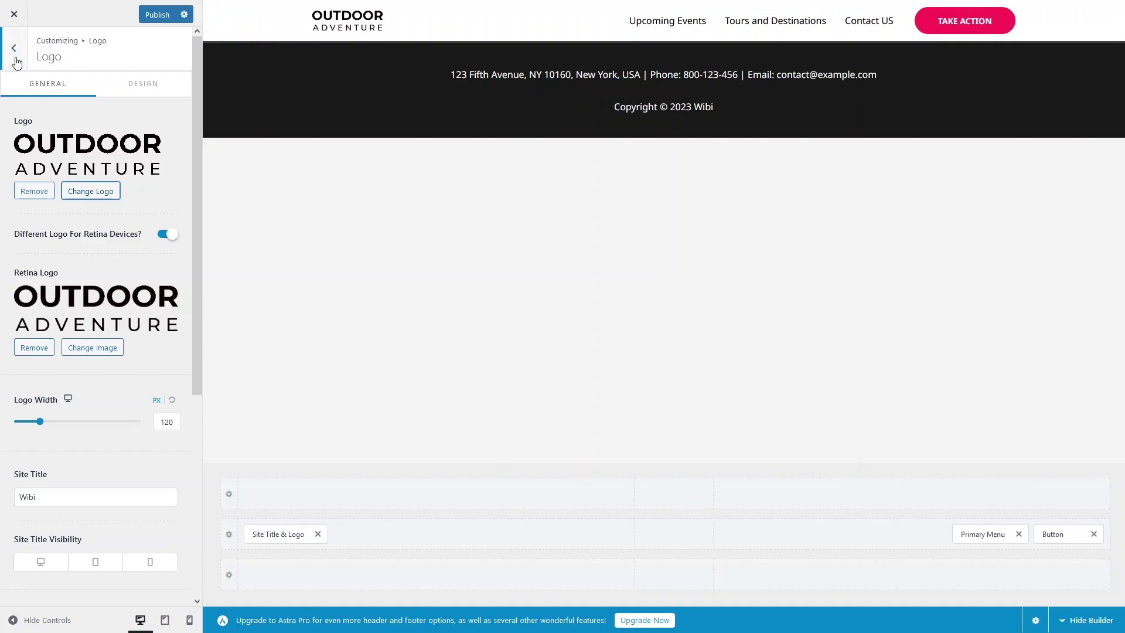
pyautogui.click(15, 56)
pyautogui.click(15, 54)
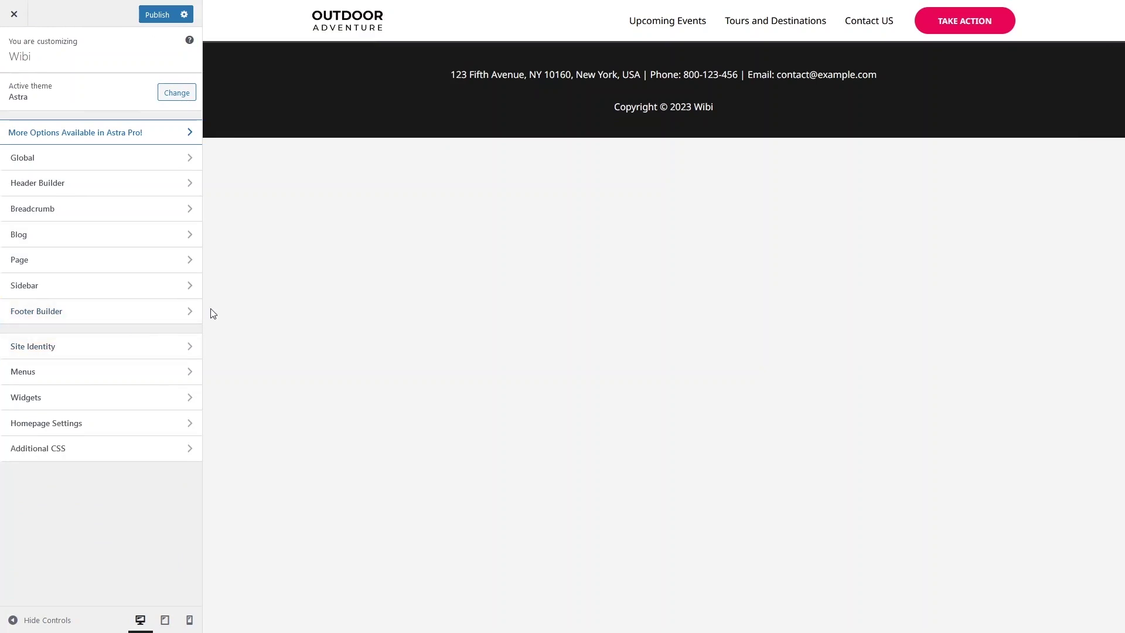
# - Inspect the footer builder's Copyright and Widget 1 settings and its element choices without adding anything
pyautogui.click(179, 316)
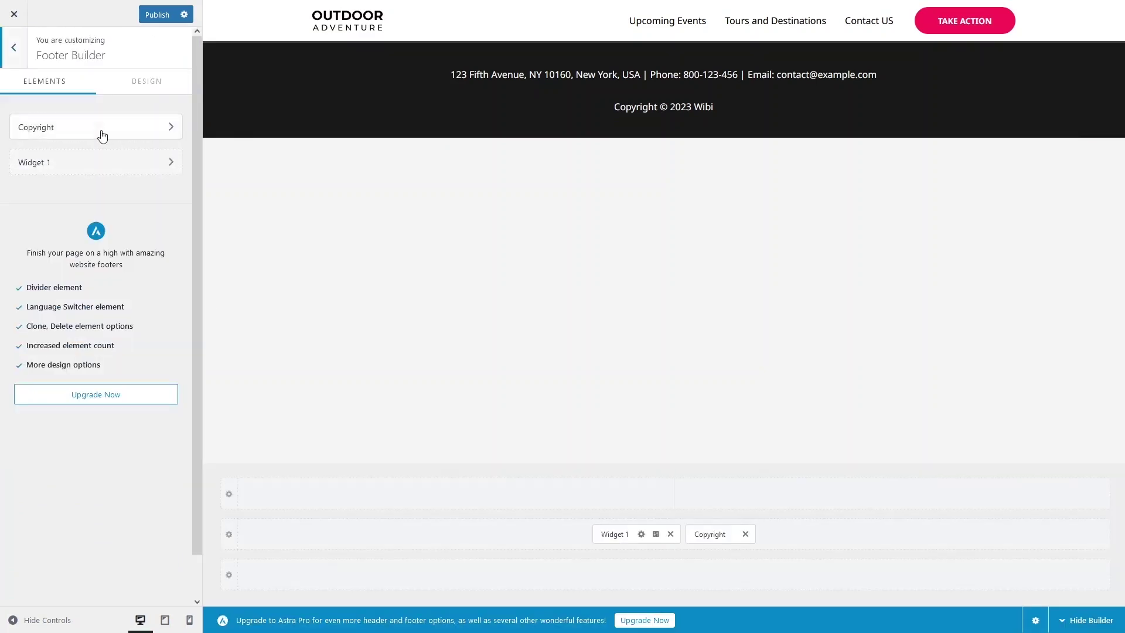
pyautogui.click(102, 135)
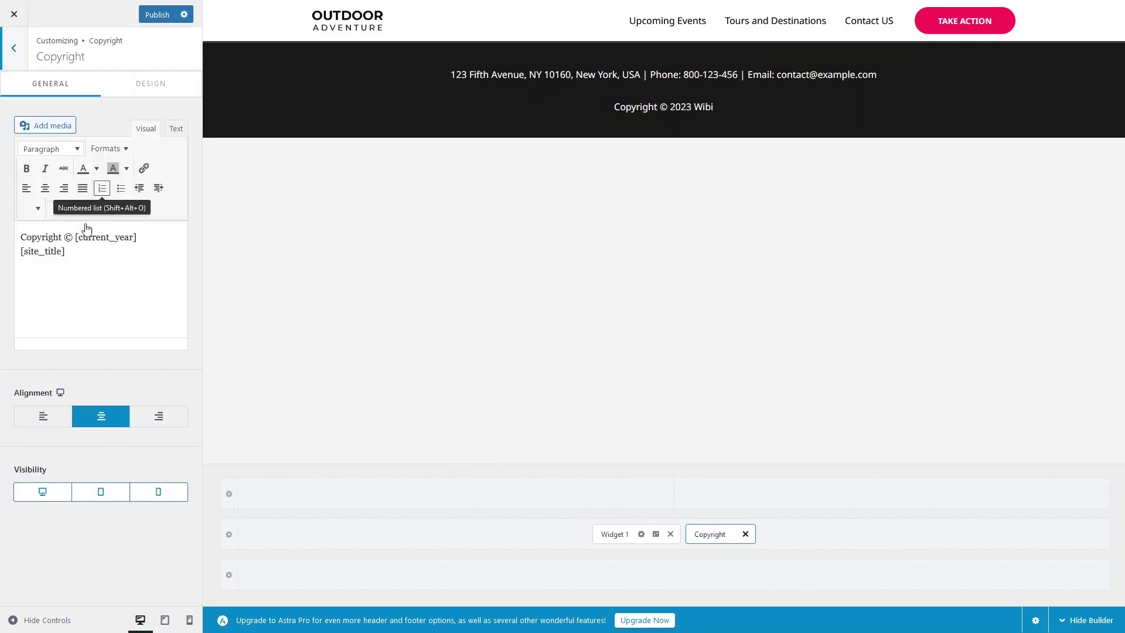
pyautogui.moveTo(89, 250); pyautogui.dragTo(21, 251)
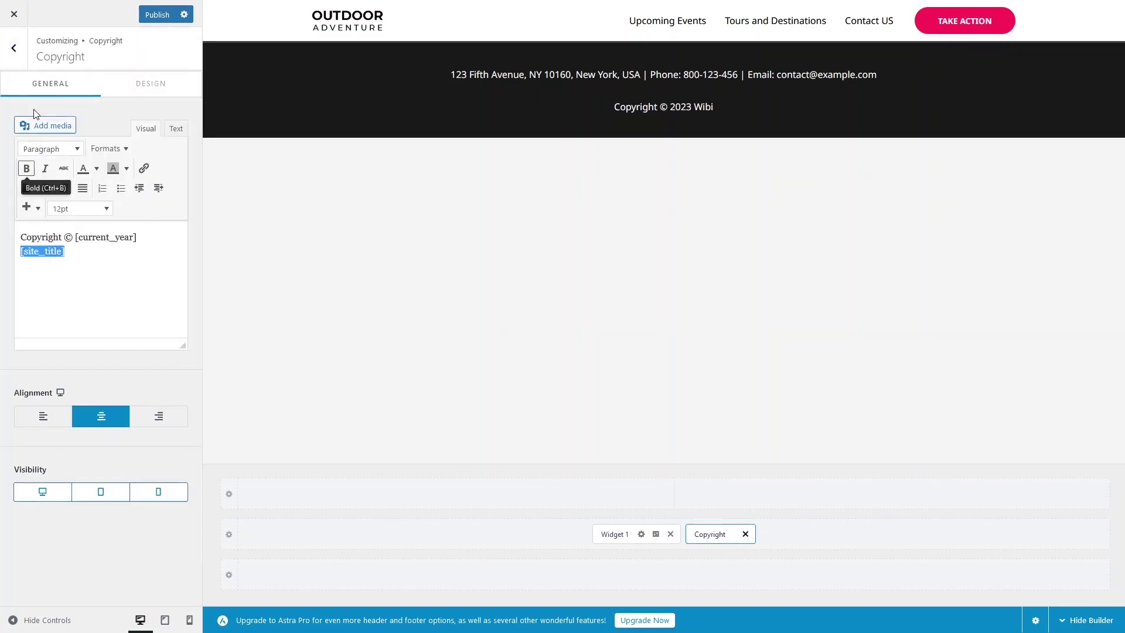
pyautogui.click(13, 49)
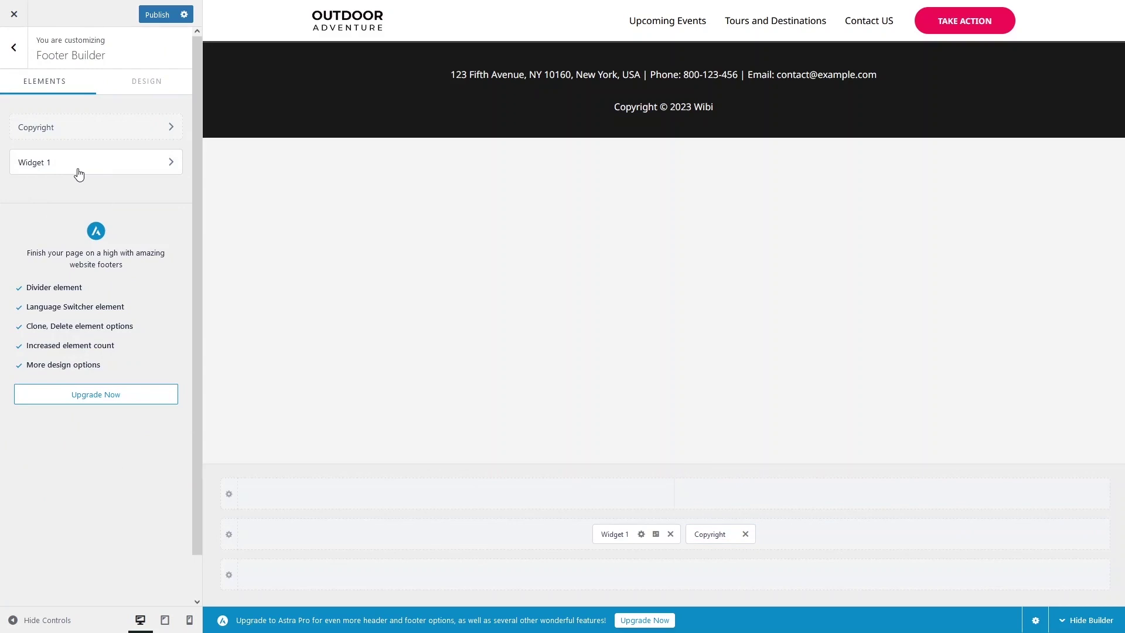
pyautogui.click(79, 169)
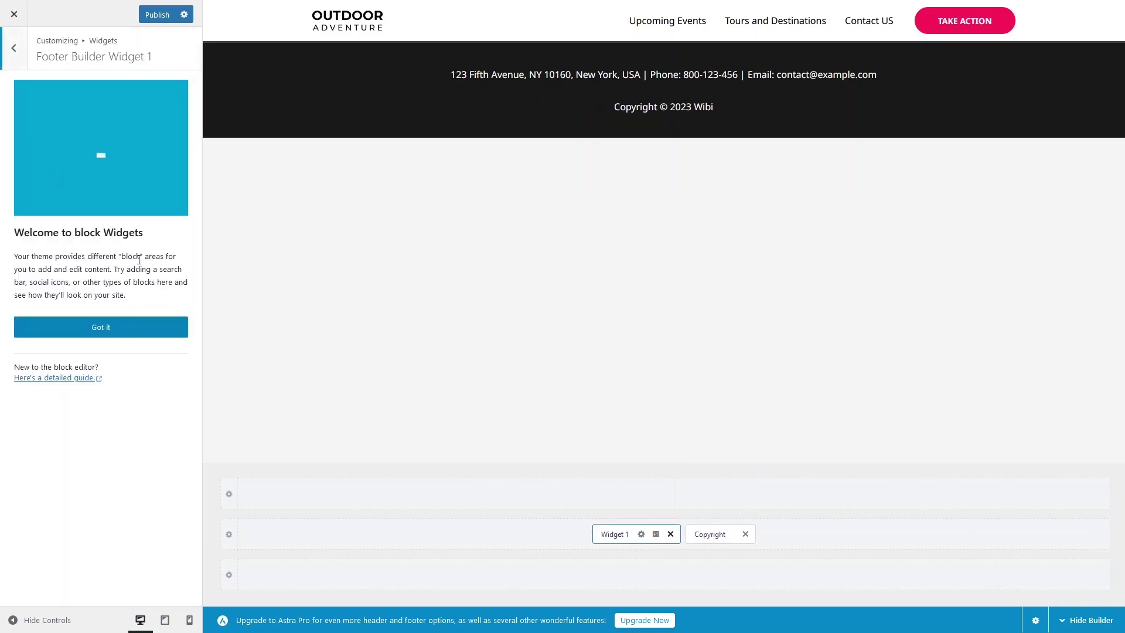
pyautogui.click(548, 470)
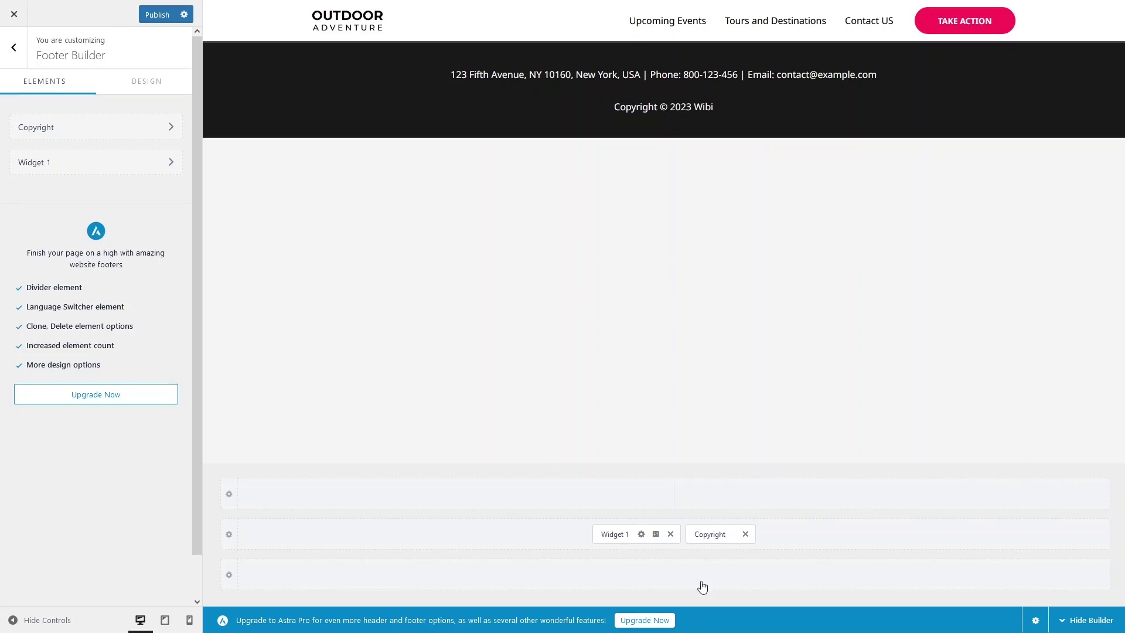
pyautogui.click(675, 574)
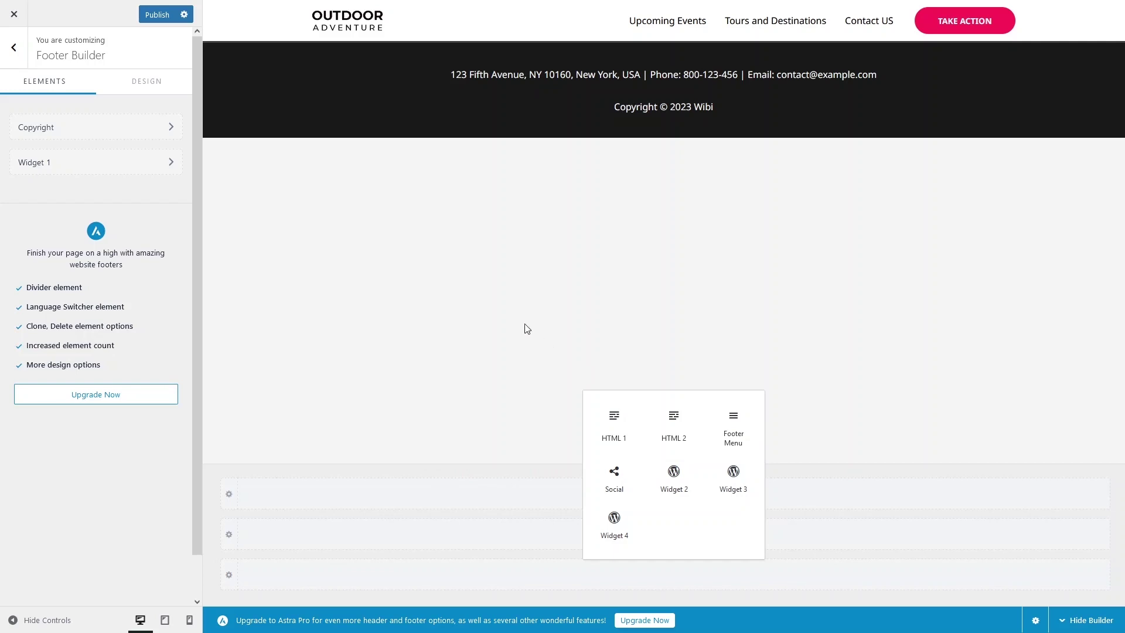
pyautogui.click(10, 61)
# - Publish the Customizer changes and close the Customizer
pyautogui.click(10, 58)
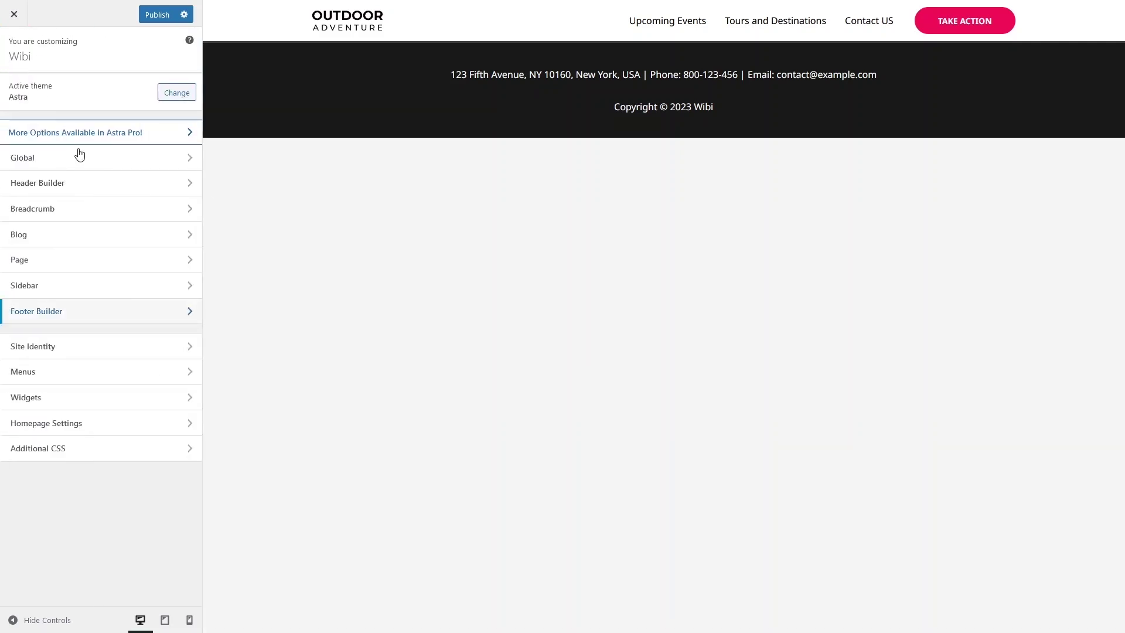
pyautogui.click(150, 21)
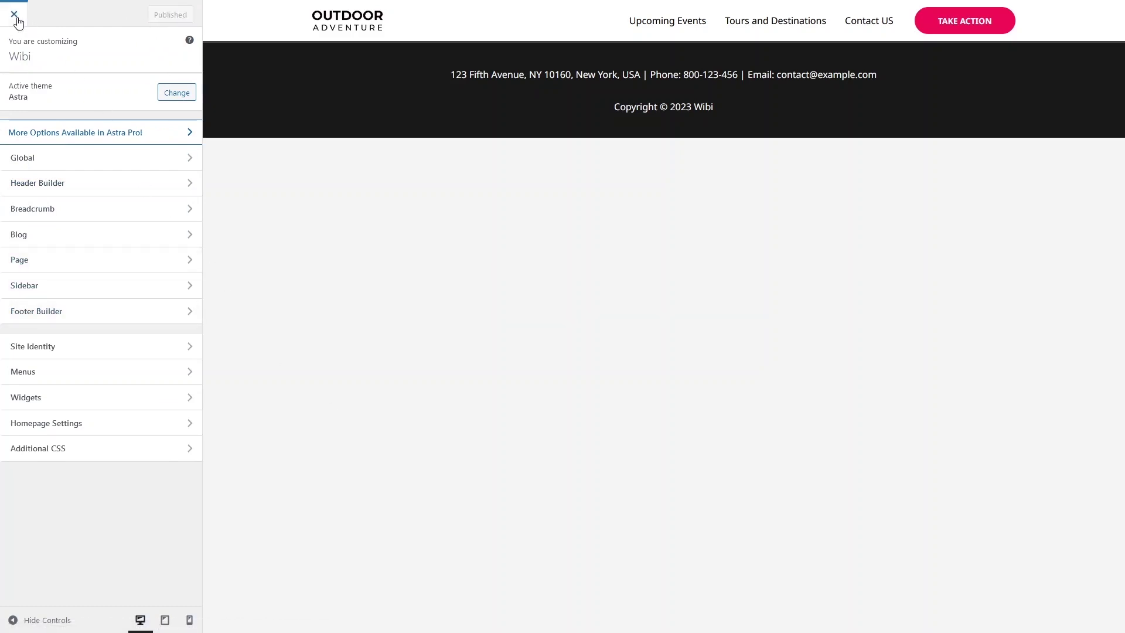
pyautogui.click(15, 16)
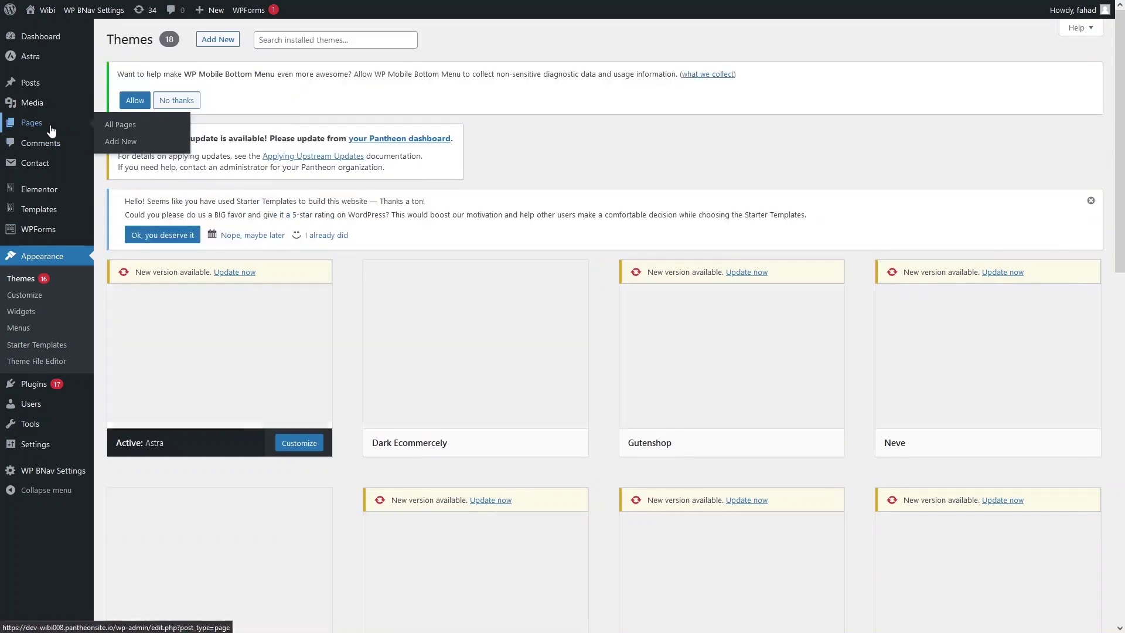
# - View the Home page from the Pages list in a new tab, in full screen
pyautogui.click(52, 130)
pyautogui.scroll(-2, 475, 407)
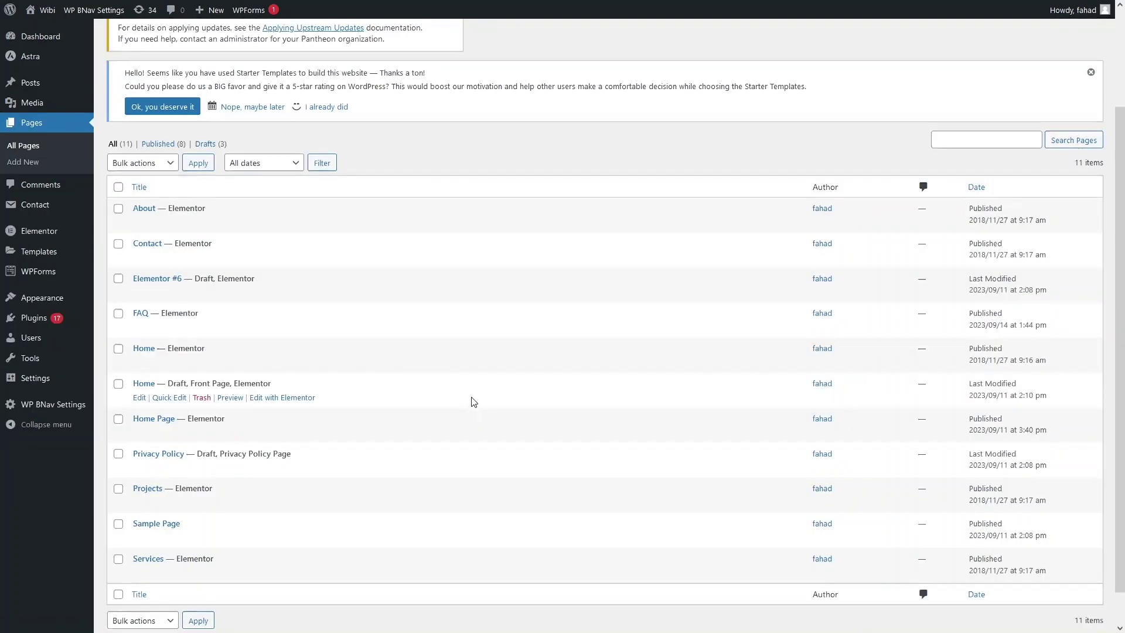
pyautogui.click(223, 364)
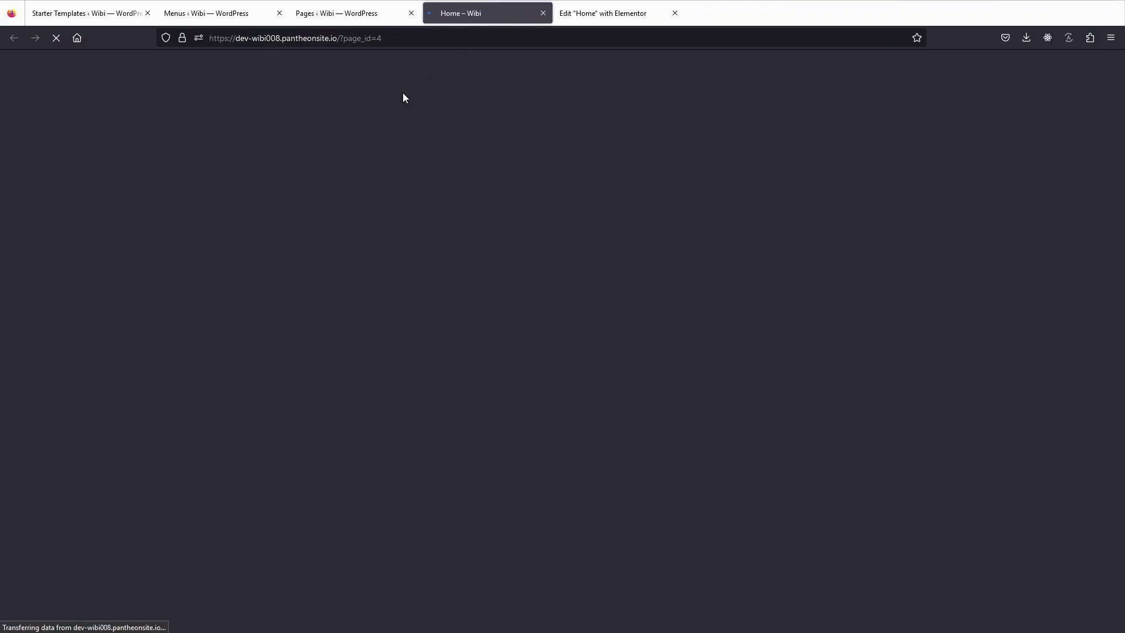
pyautogui.press('F11')
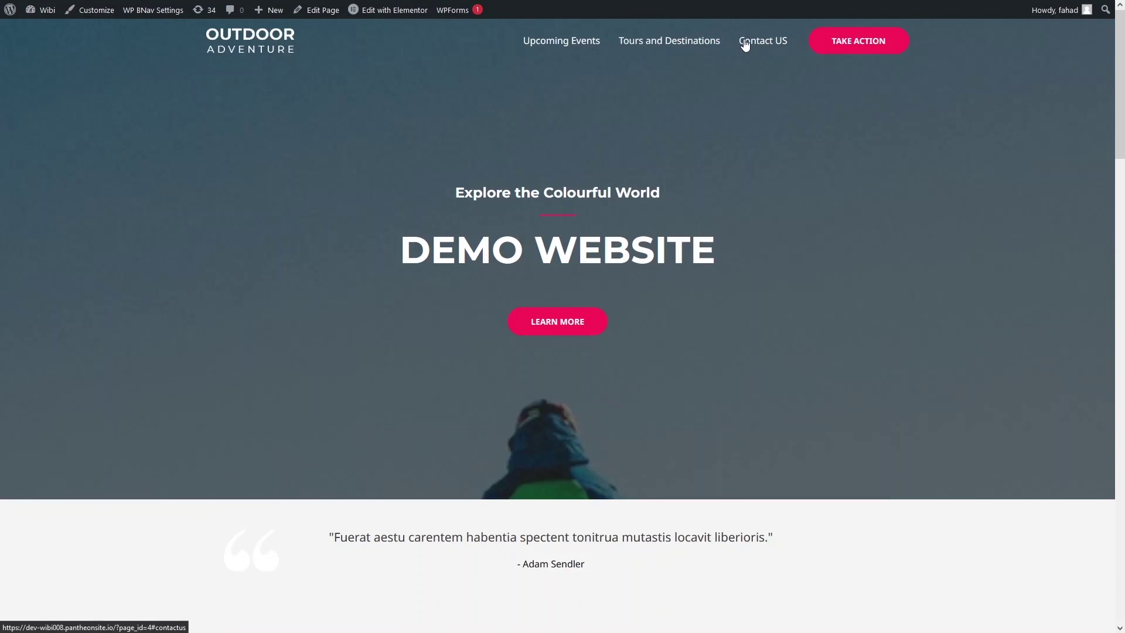
pyautogui.click(555, 50)
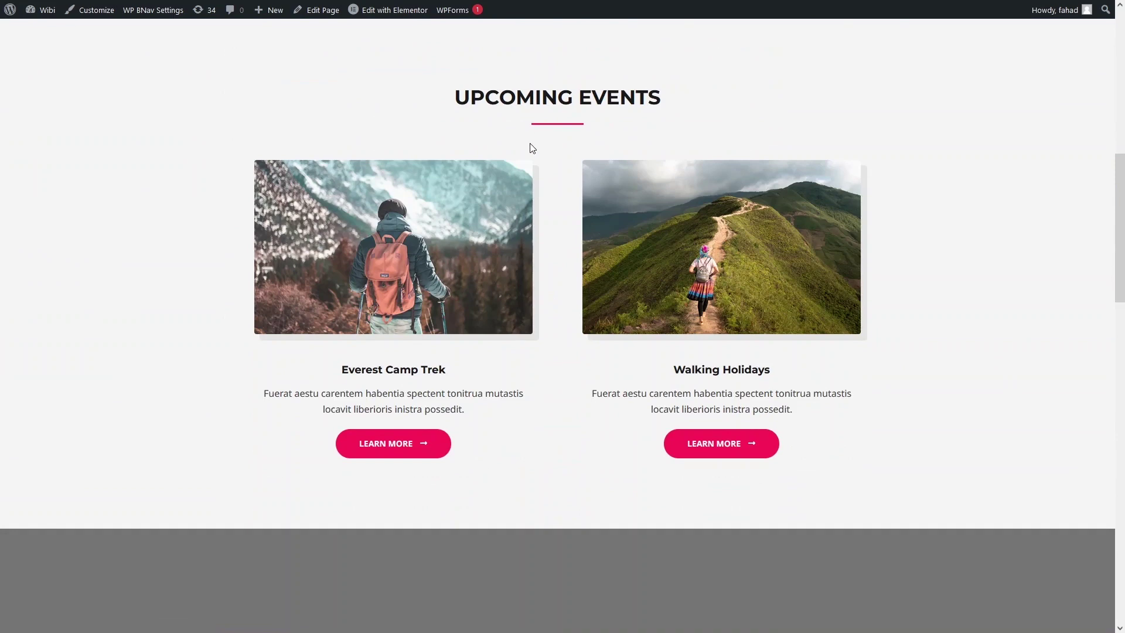
pyautogui.scroll(10, 613, 111)
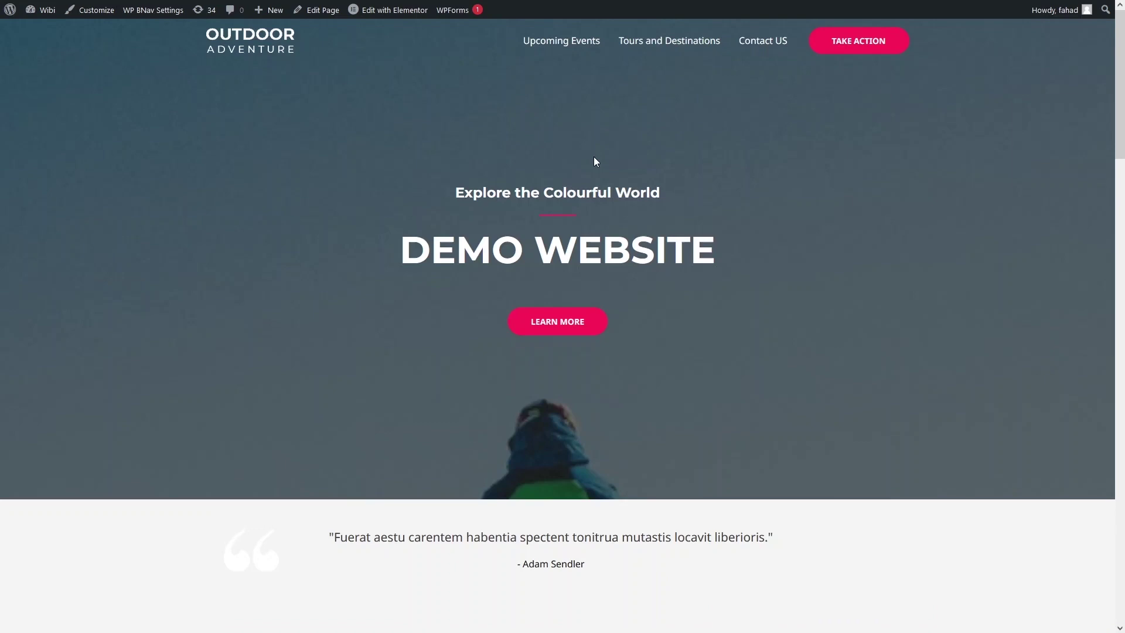
pyautogui.moveTo(629, 2)
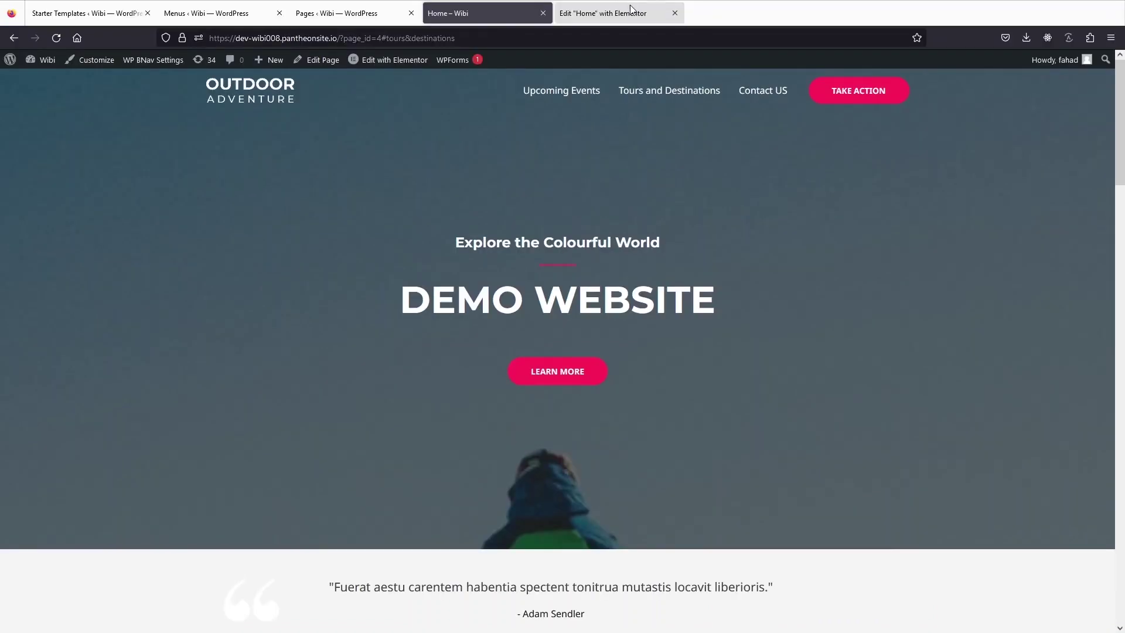
# - Remove the # from the tours section's CSS ID so it reads tours&destination
pyautogui.click(629, 3)
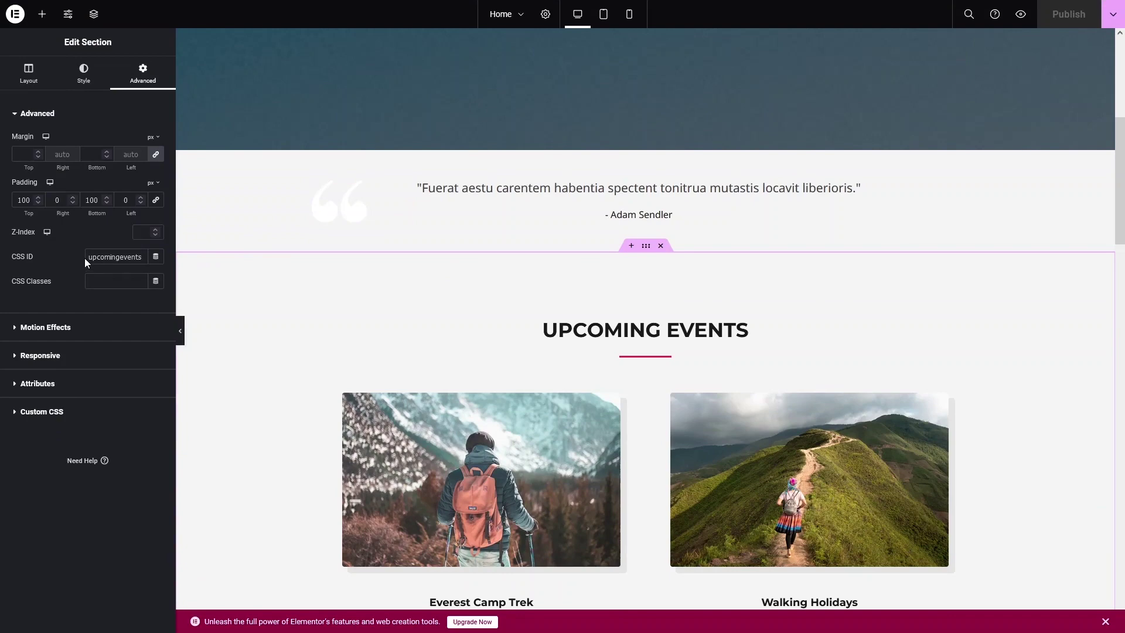
pyautogui.scroll(-1, 537, 267)
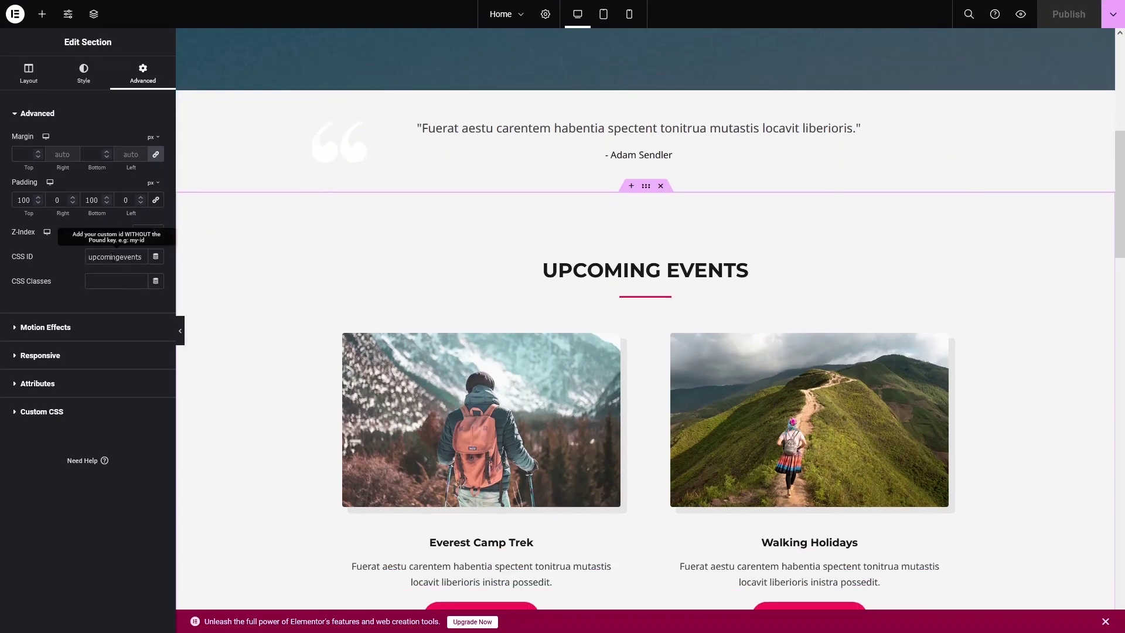
pyautogui.scroll(-15, 637, 328)
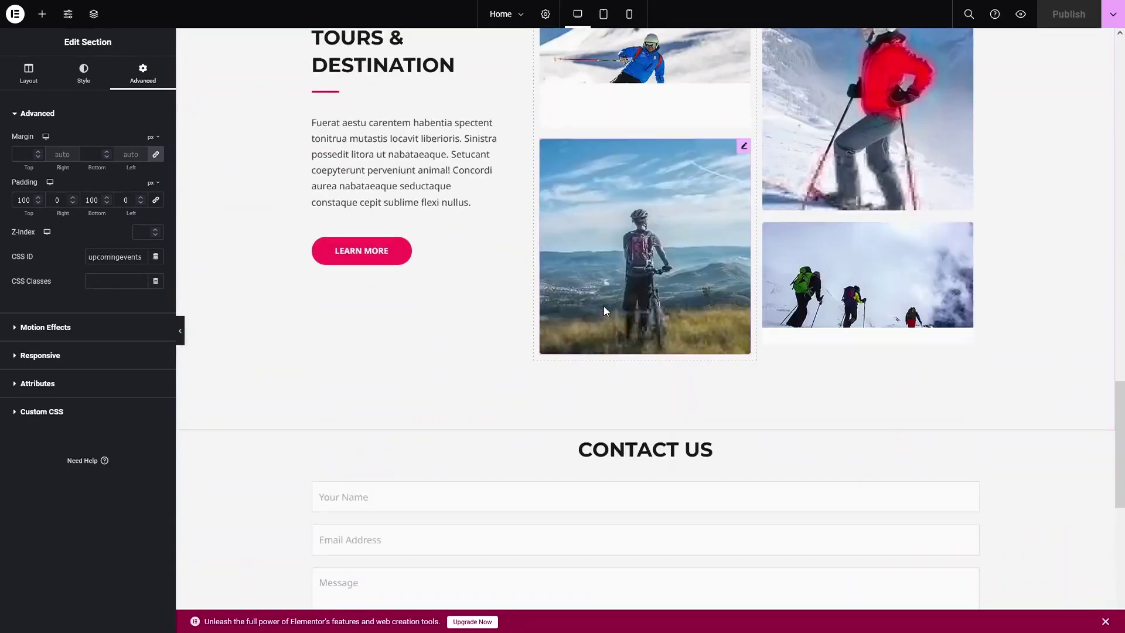
pyautogui.scroll(2, 604, 306)
pyautogui.click(646, 93)
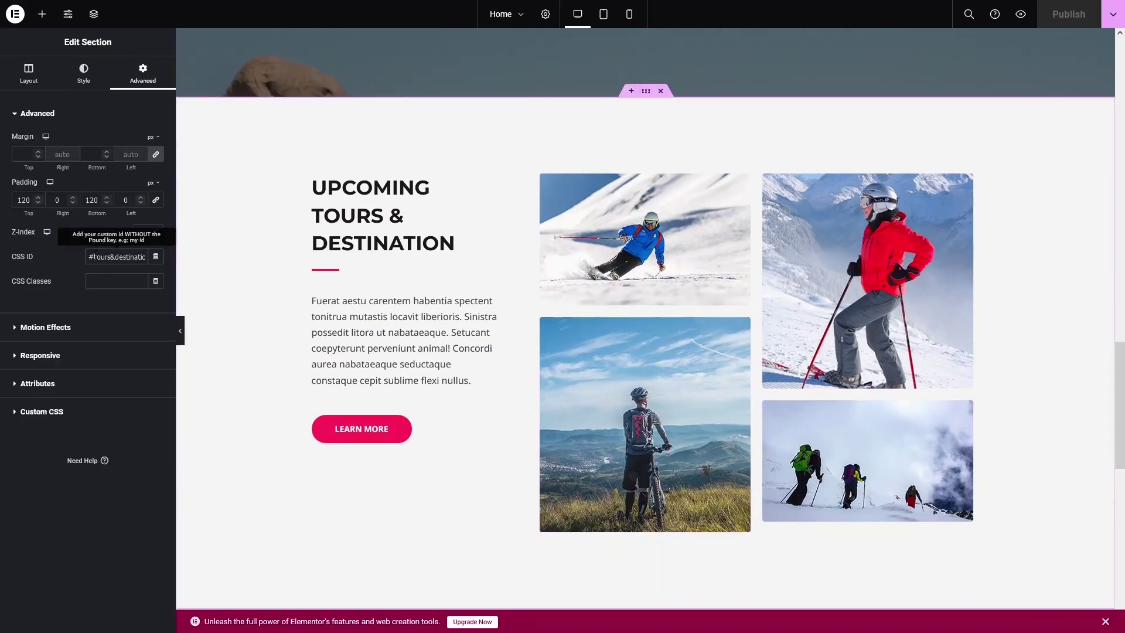
pyautogui.click(93, 256)
pyautogui.press('BackSpace')
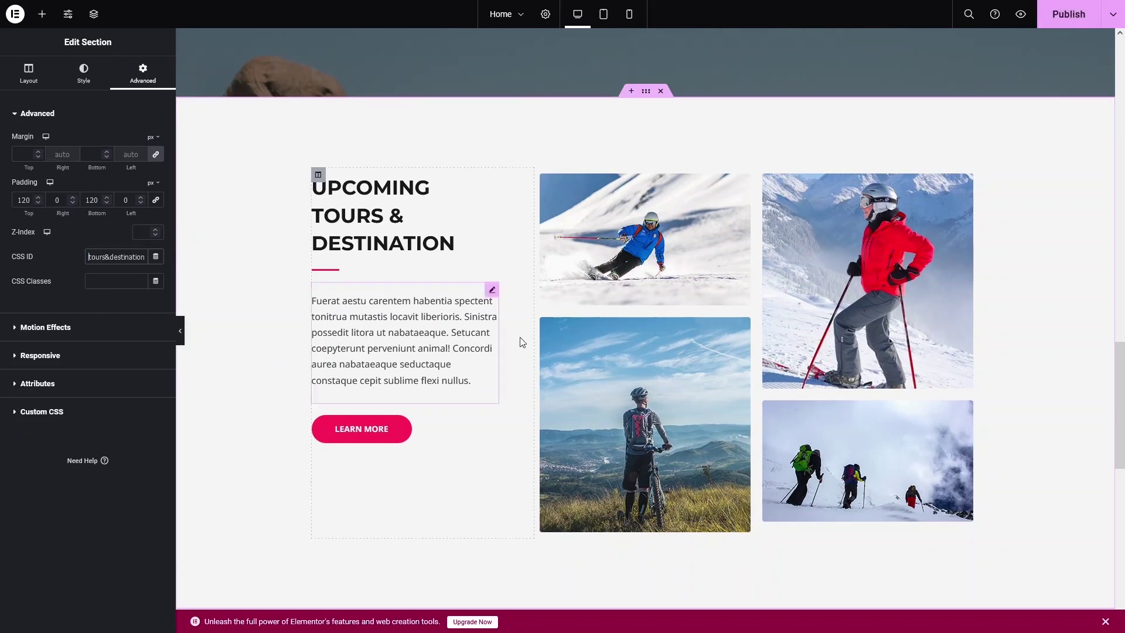
# - Change the Contact Us section's CSS ID to contactus, publish, and return to the live page
pyautogui.scroll(-6, 552, 352)
pyautogui.scroll(-2, 580, 328)
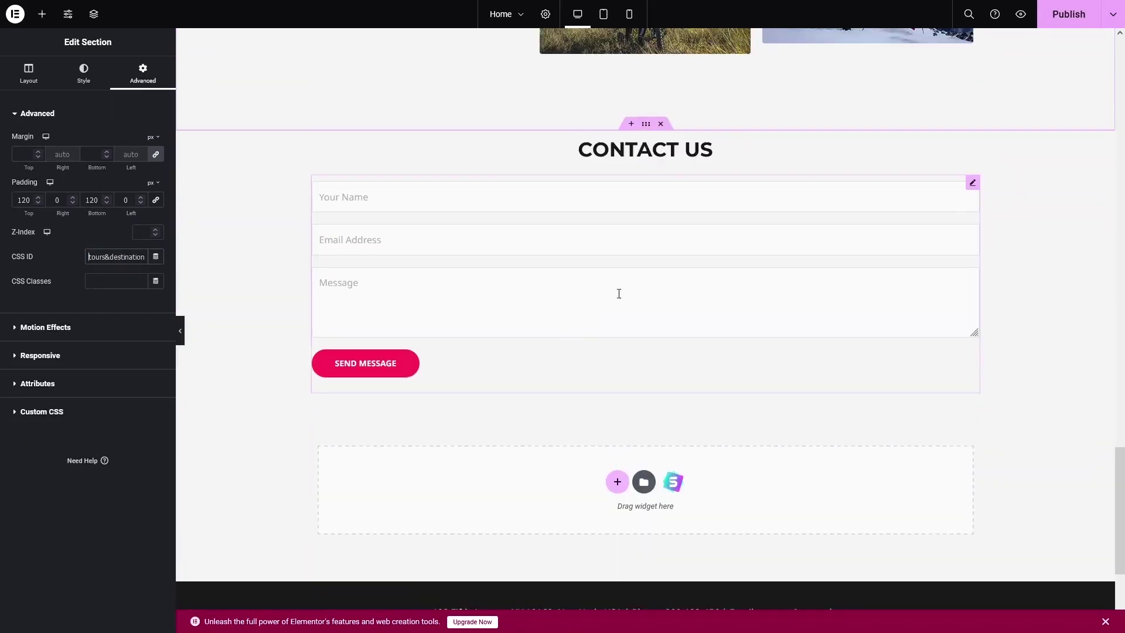
pyautogui.click(645, 123)
pyautogui.click(143, 75)
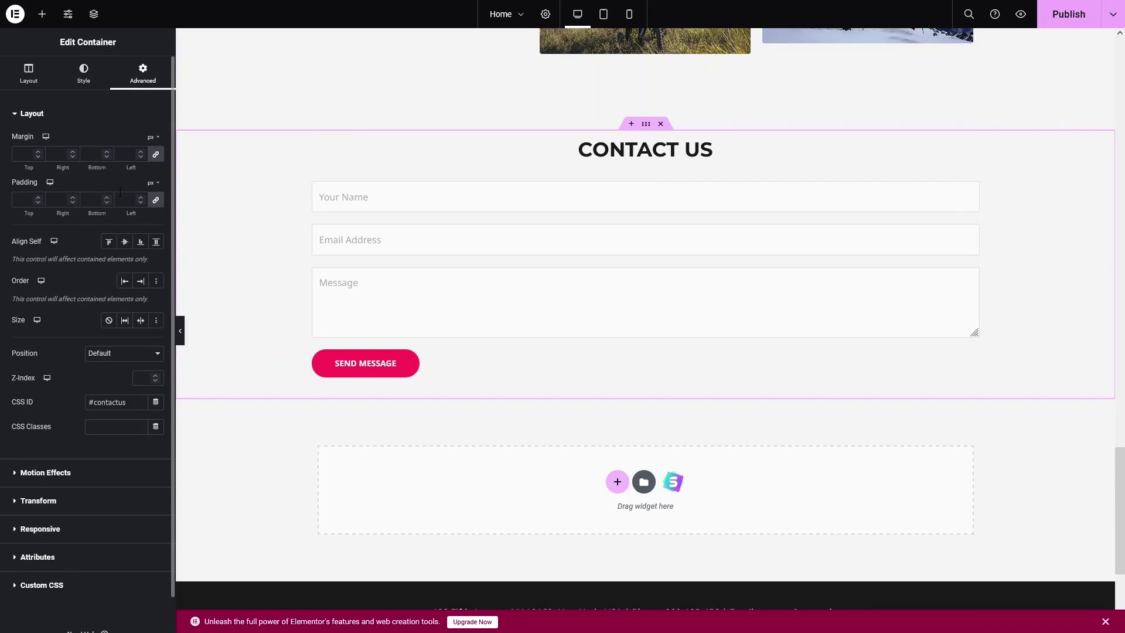
pyautogui.scroll(-1, 117, 270)
pyautogui.click(92, 364)
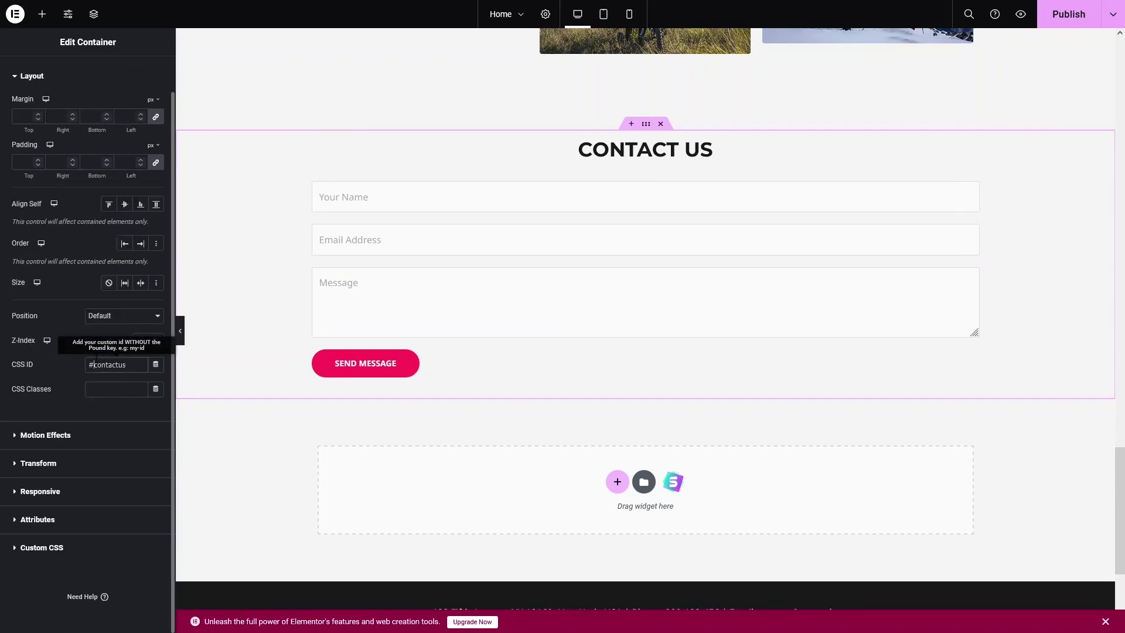
pyautogui.press('BackSpace')
pyautogui.click(1068, 14)
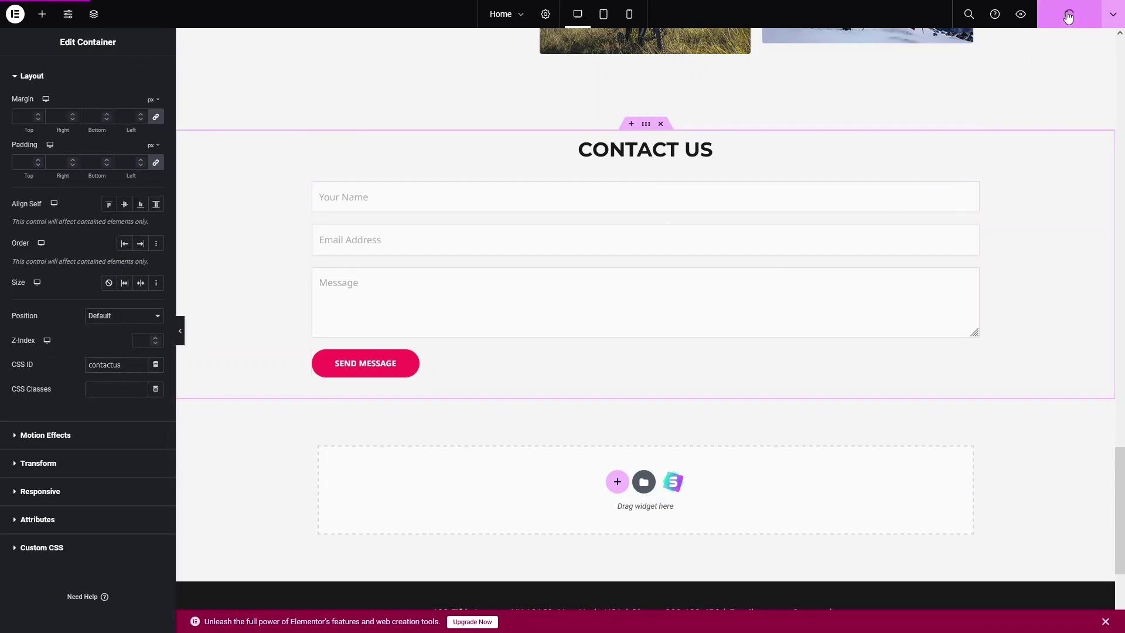
pyautogui.click(440, 14)
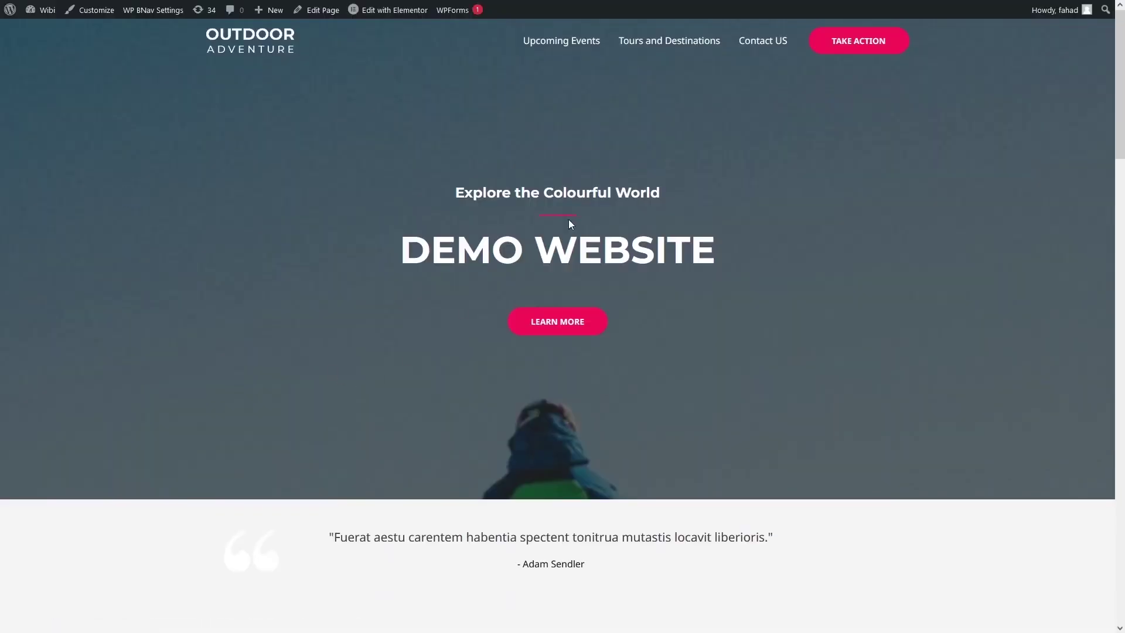
pyautogui.click(688, 45)
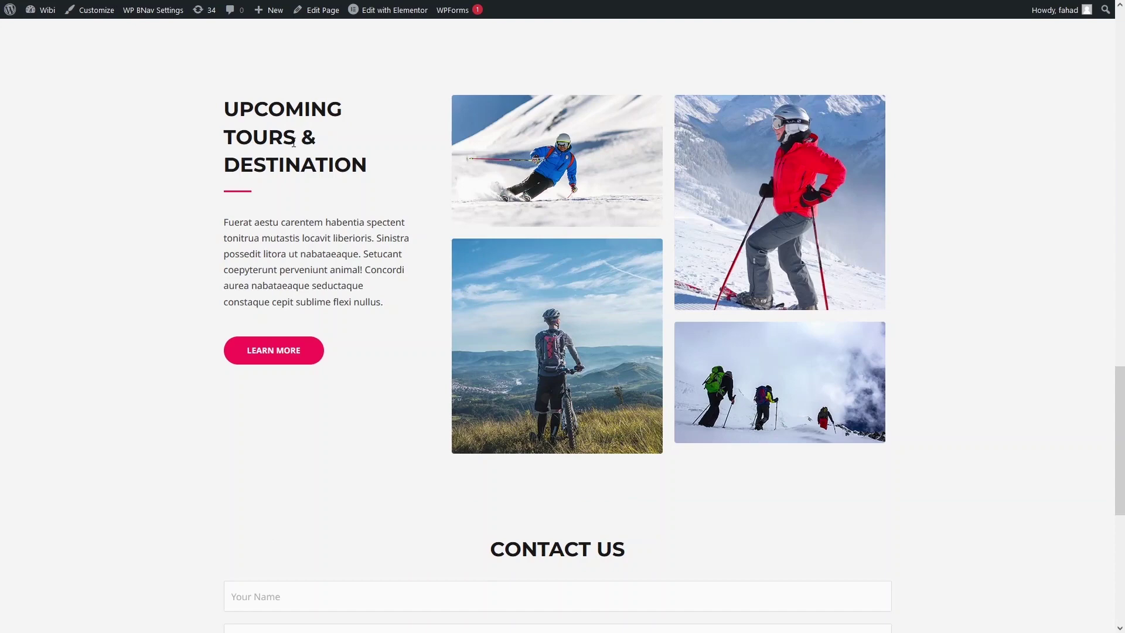
pyautogui.scroll(15, 293, 144)
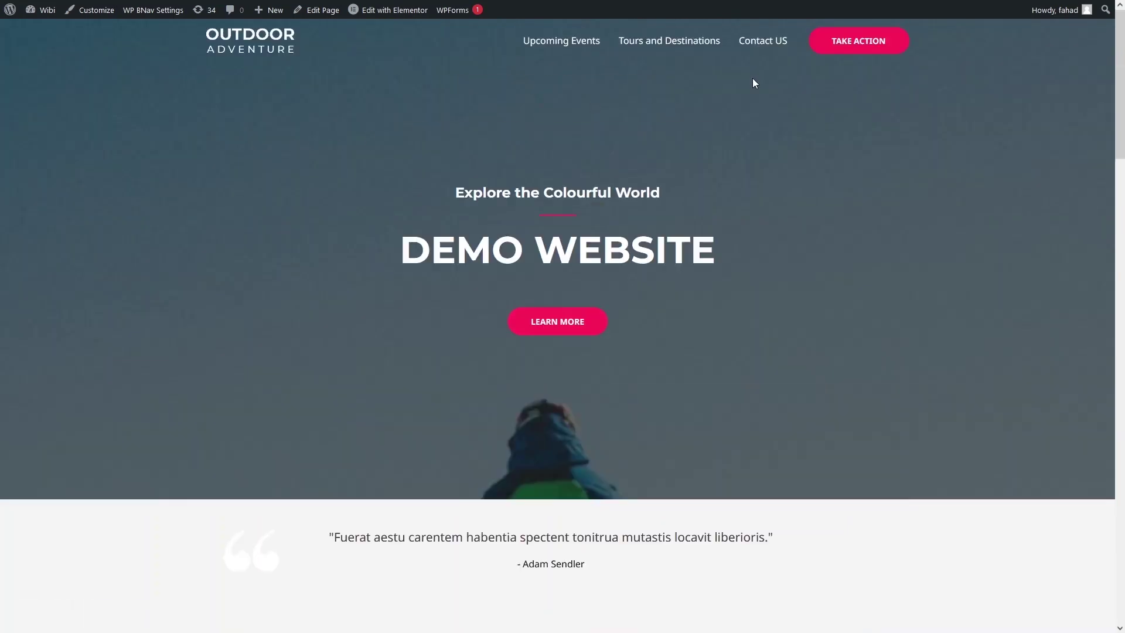
pyautogui.click(766, 48)
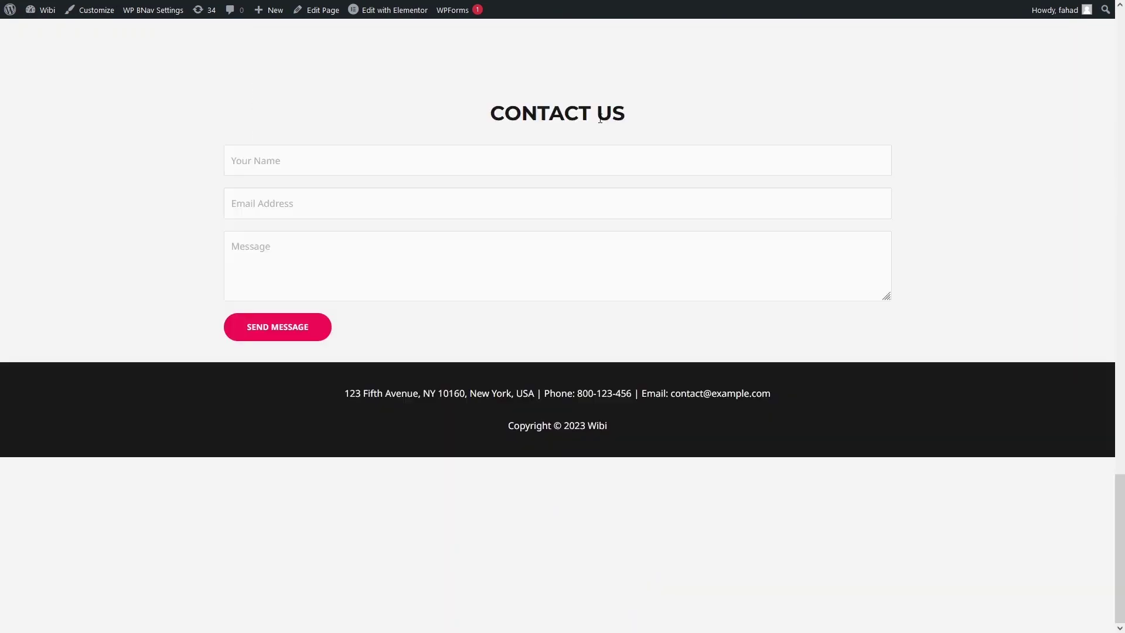
pyautogui.press('Home')
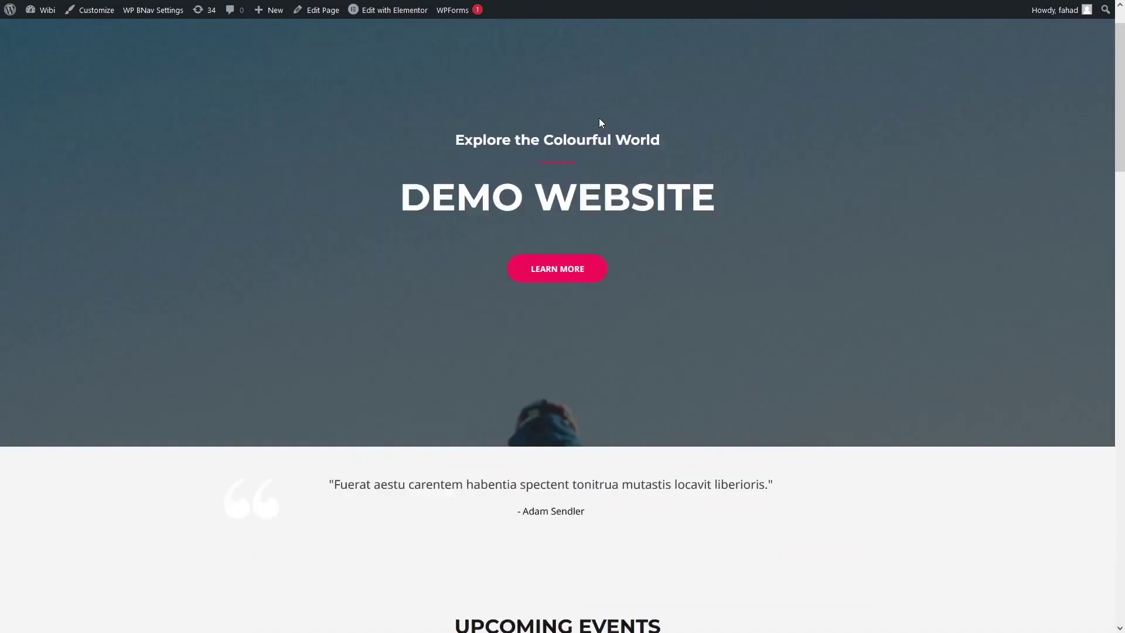